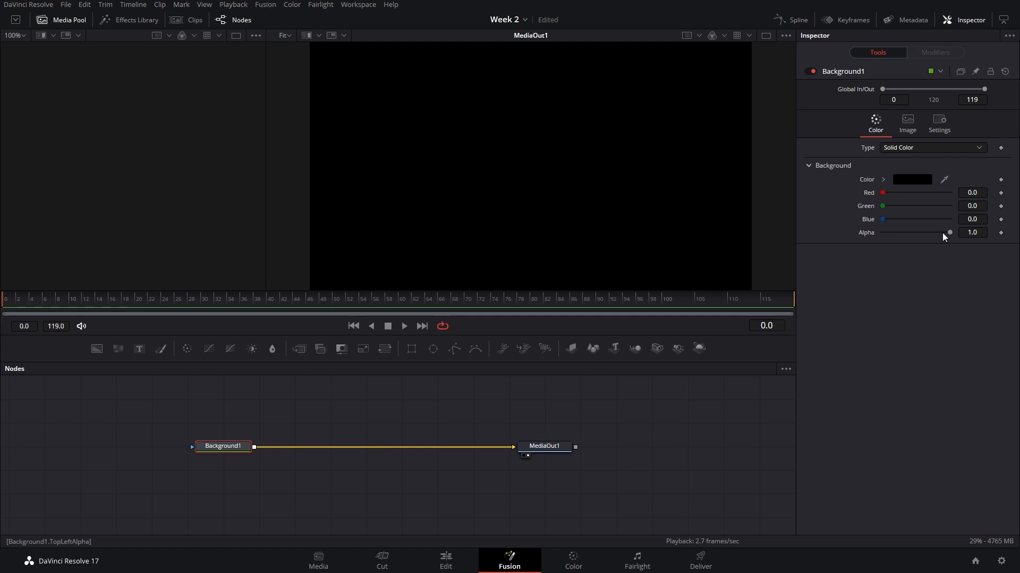
Step: Make the Background node fully transparent by setting its Alpha to 0.0
drag(950, 233, 858, 234)
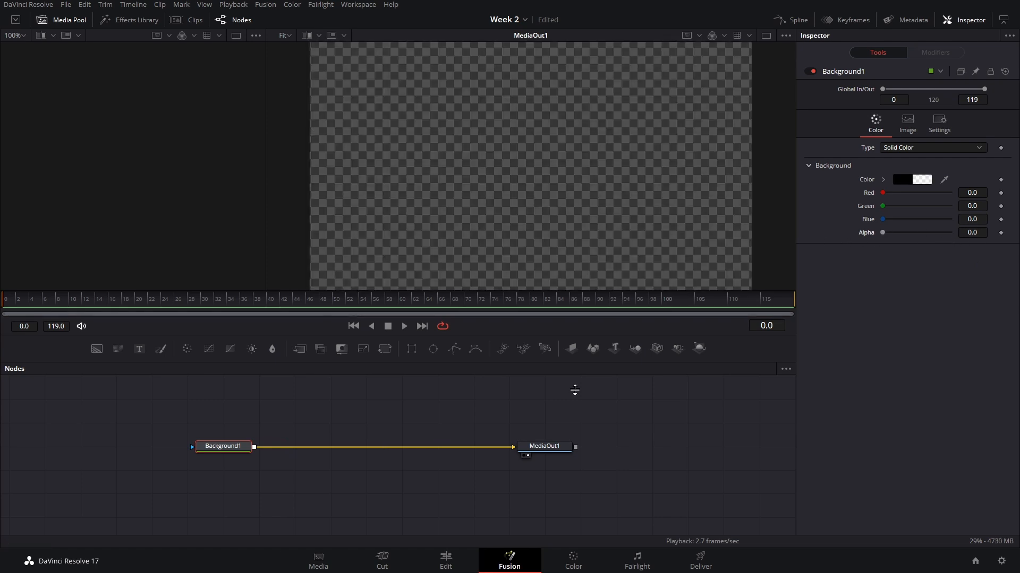
scroll(568, 227, down, 2)
scroll(558, 205, up, 2)
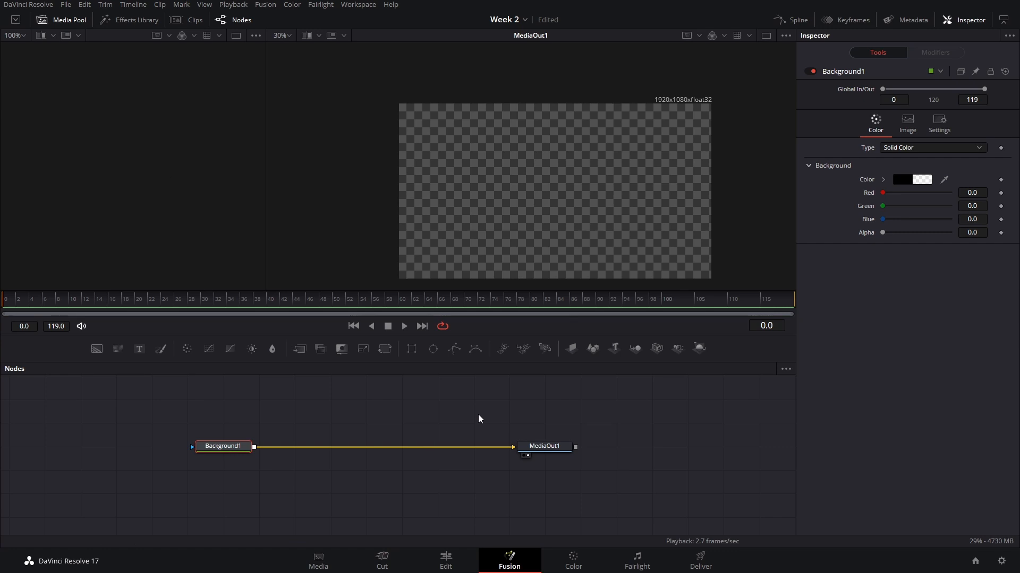
drag(465, 441, 467, 447)
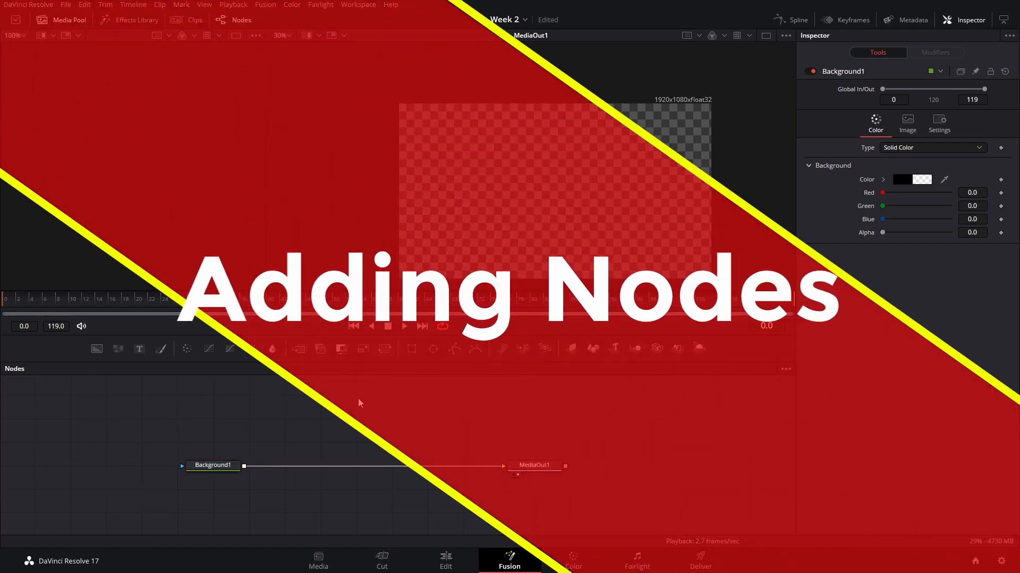
Step: Add a connected chain of Shape 3D, Merge 3D and Renderer 3D nodes above the Background node
click(592, 349)
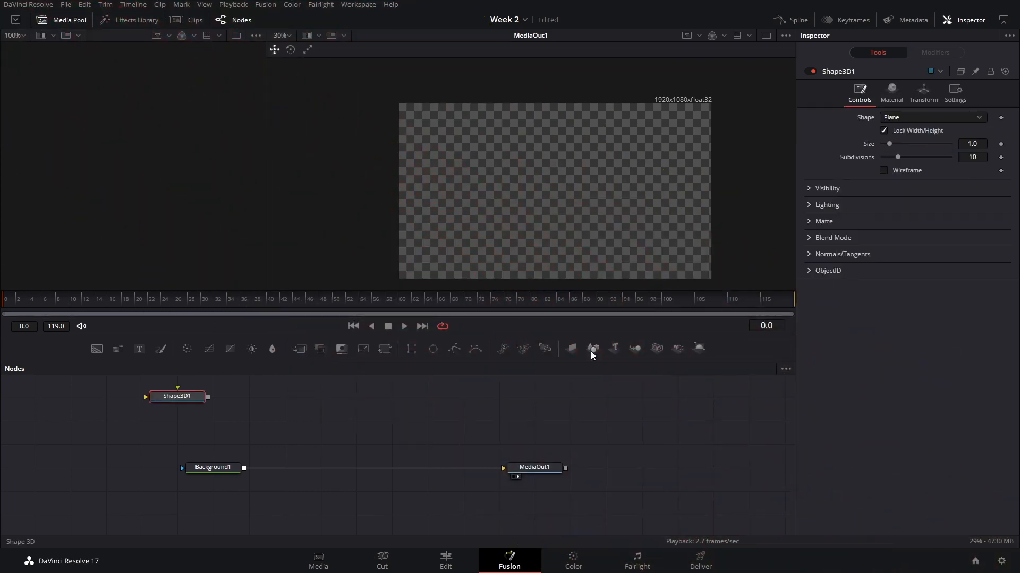
click(633, 353)
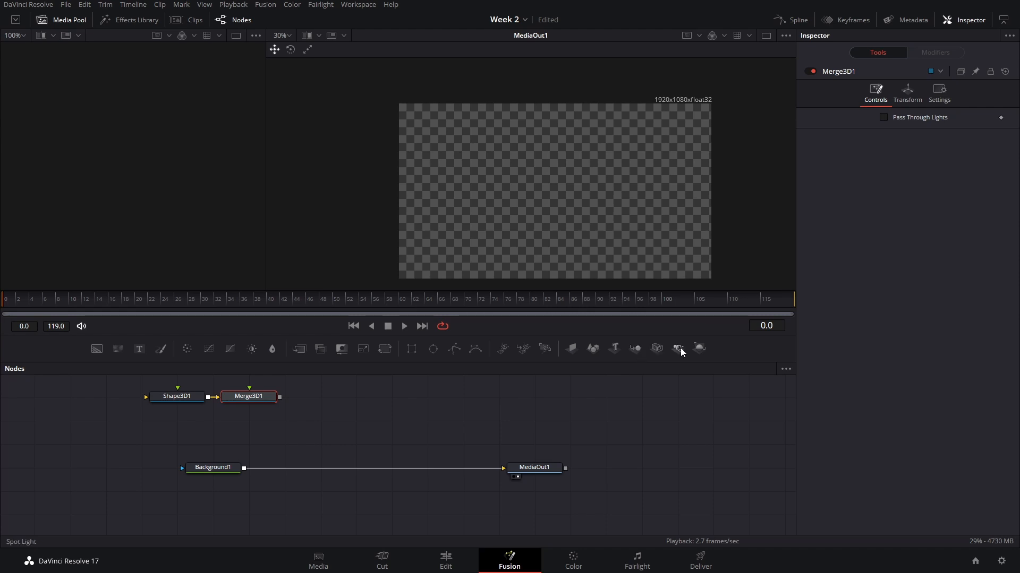
click(699, 348)
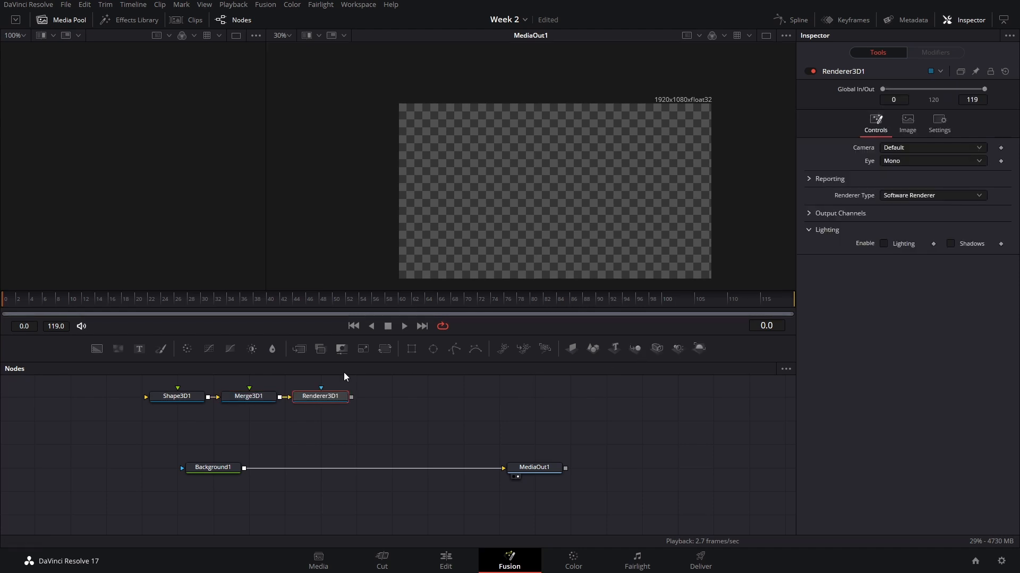
Step: Make room in the chain and insert a second Merge 3D between the first Merge 3D and the Renderer 3D
drag(321, 397, 392, 396)
click(249, 397)
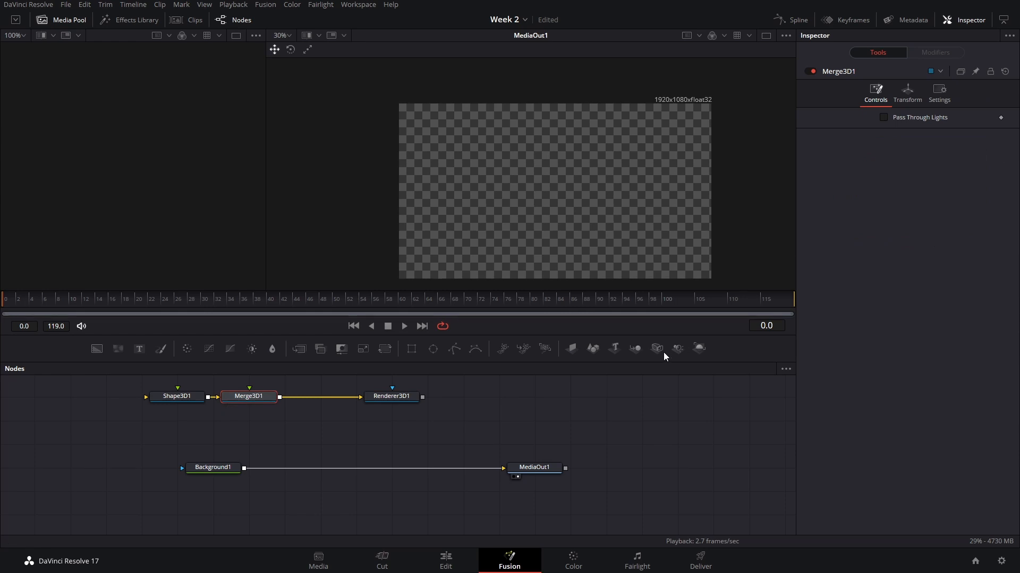
click(635, 348)
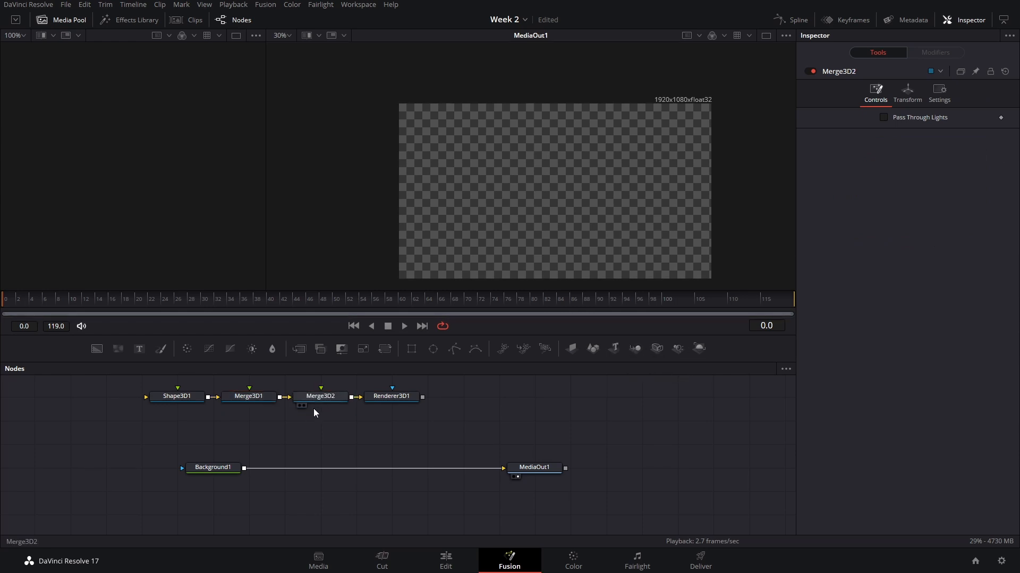
Step: Add a Camera 3D node, place it below the two Merge 3D nodes, and disconnect it from the second one
click(662, 348)
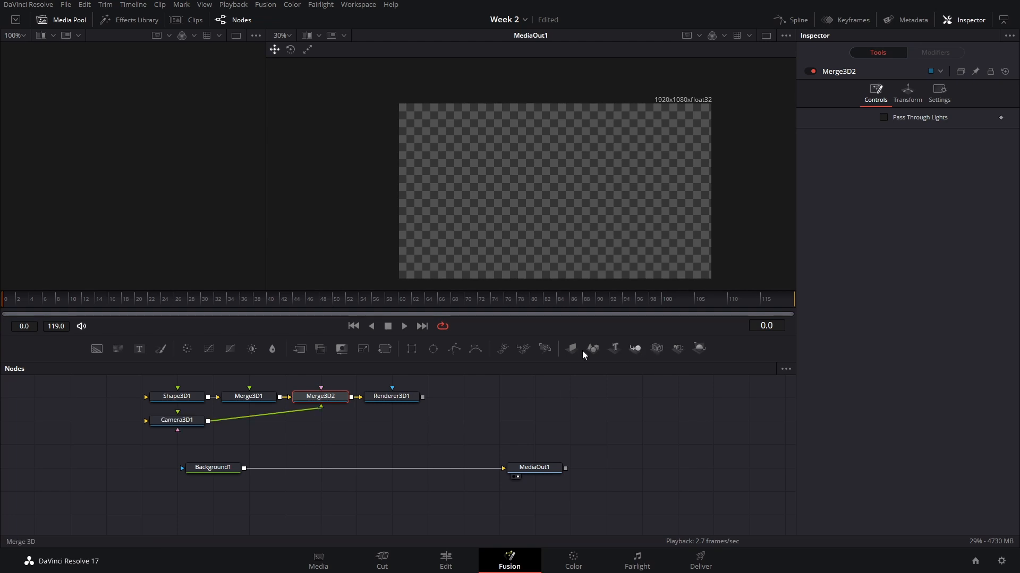
drag(187, 425, 295, 425)
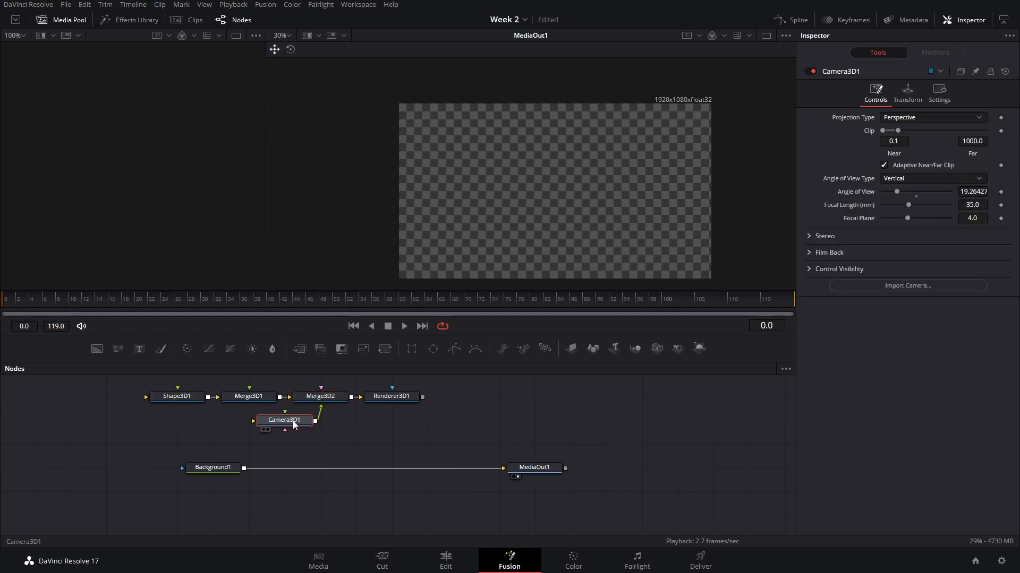
click(322, 410)
Step: Merge the Renderer 3D output over the Background node, with the new Merge feeding MediaOut1
drag(423, 397, 374, 424)
drag(260, 454, 241, 468)
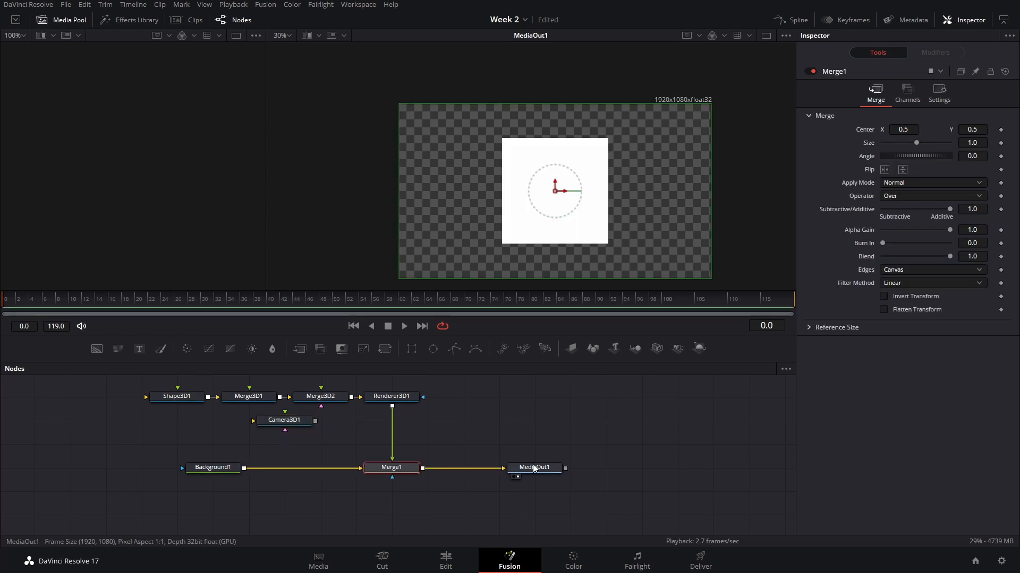
drag(568, 410, 636, 441)
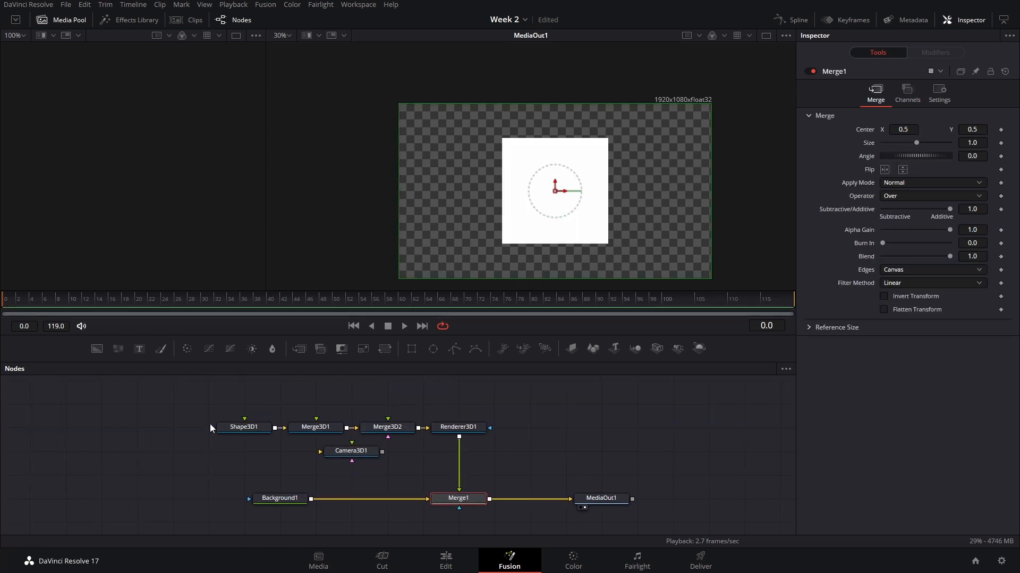
Step: Show the second Merge 3D in the larger viewer and inspect the plane from an angled perspective
click(226, 427)
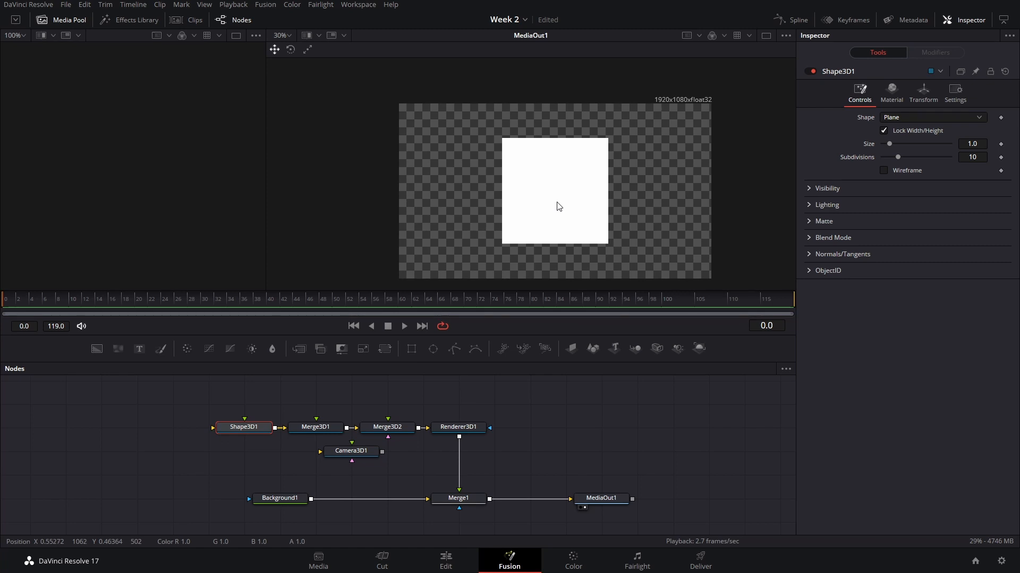
click(402, 433)
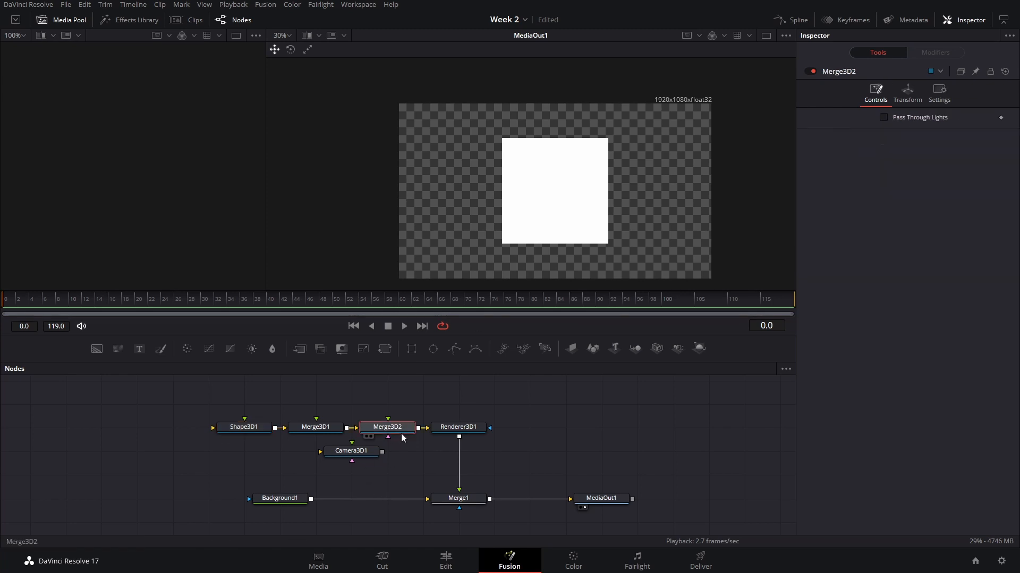
key(2)
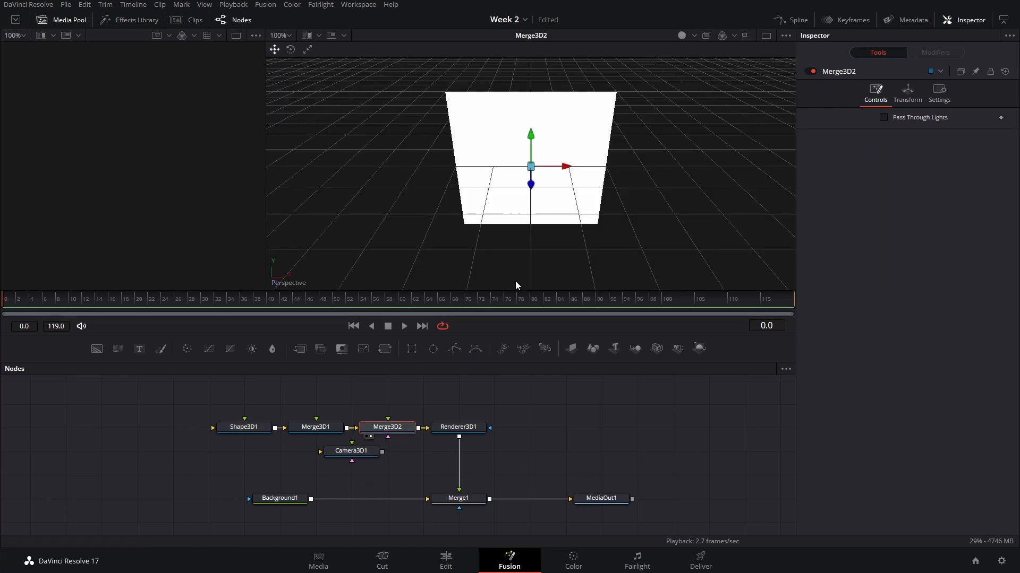
drag(515, 286, 624, 175)
drag(573, 207, 510, 209)
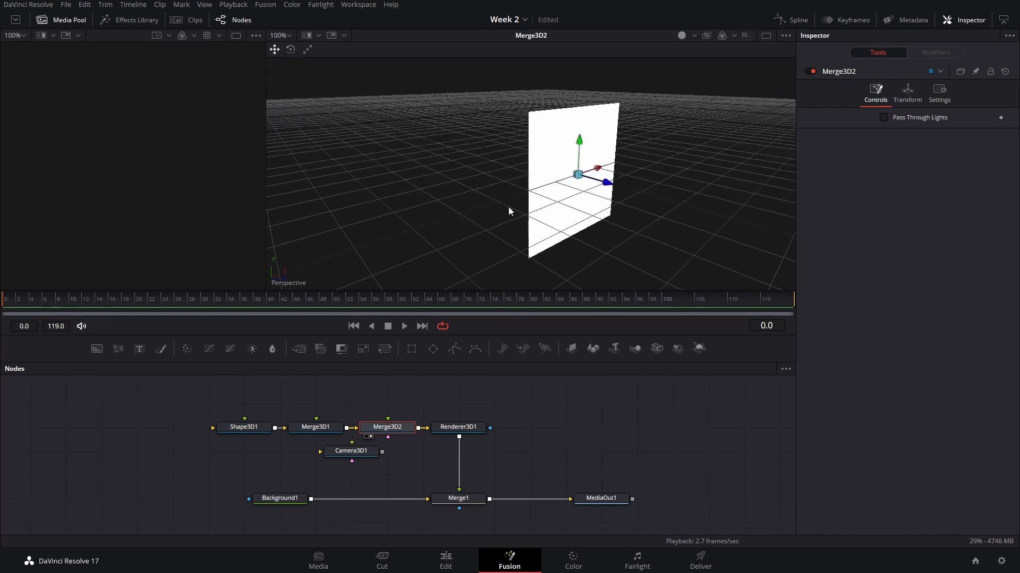
Step: Show the Renderer 3D output in the empty smaller viewer, with the whole frame visible
click(465, 431)
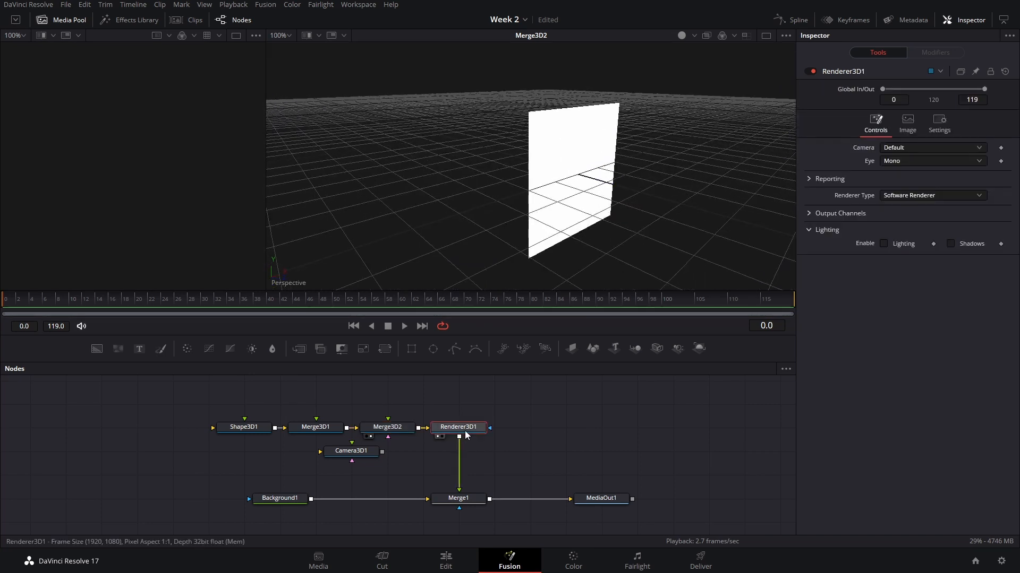
key(1)
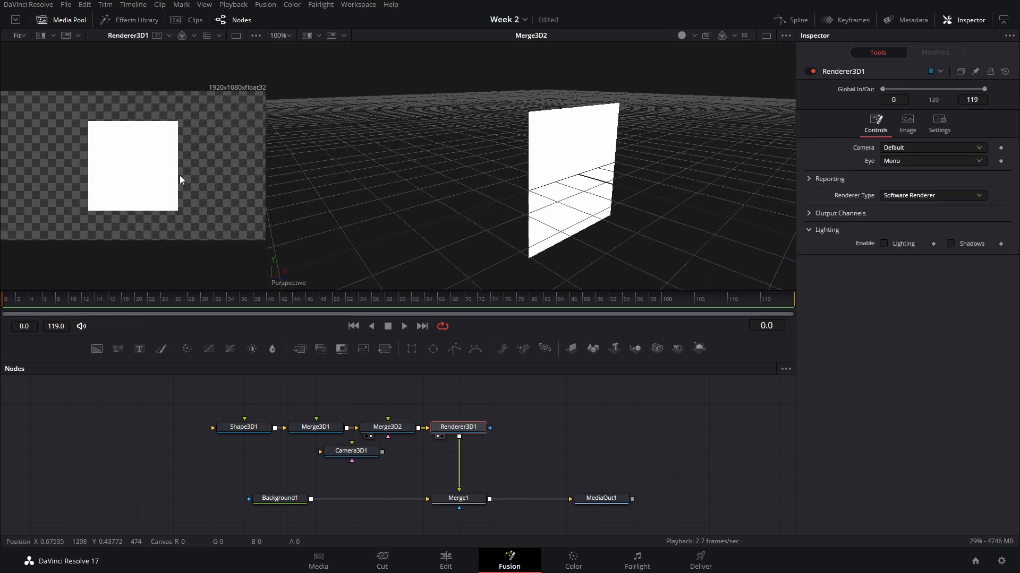
scroll(179, 176, down, 2)
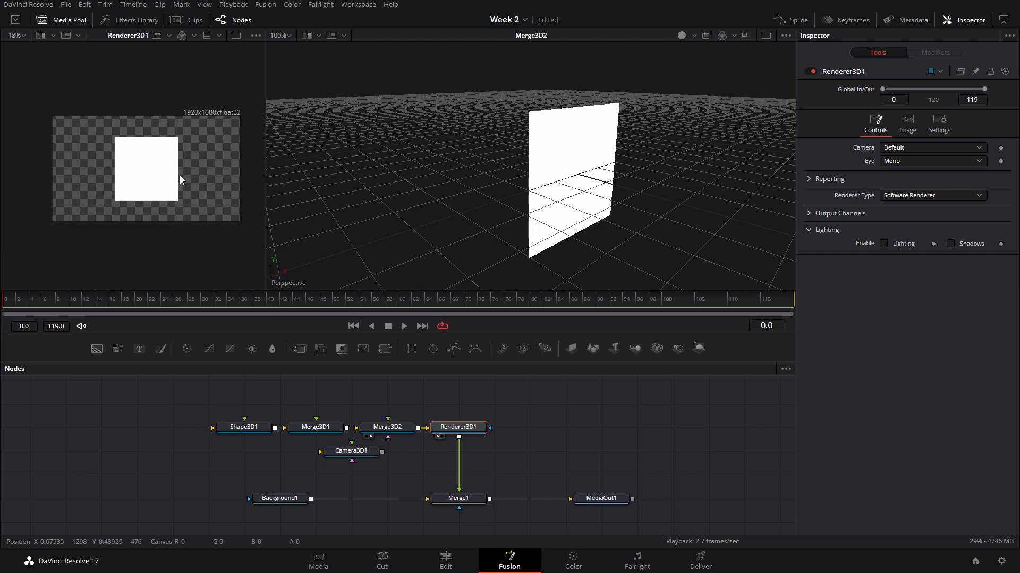
Step: Turn off High Quality for Fusion playback and set the Timeline Proxy Mode to Half Resolution
click(387, 427)
right_click(294, 326)
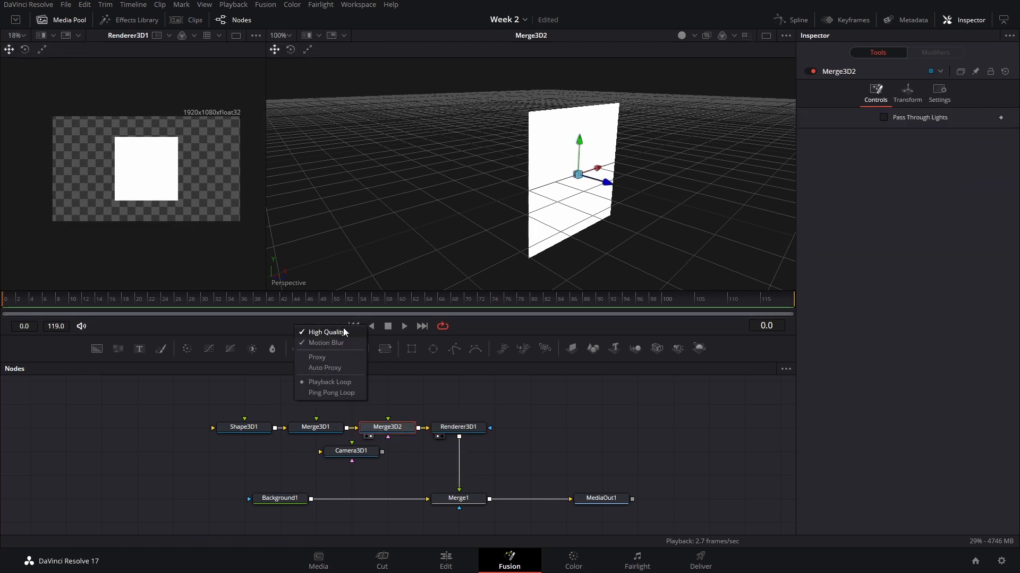
click(318, 333)
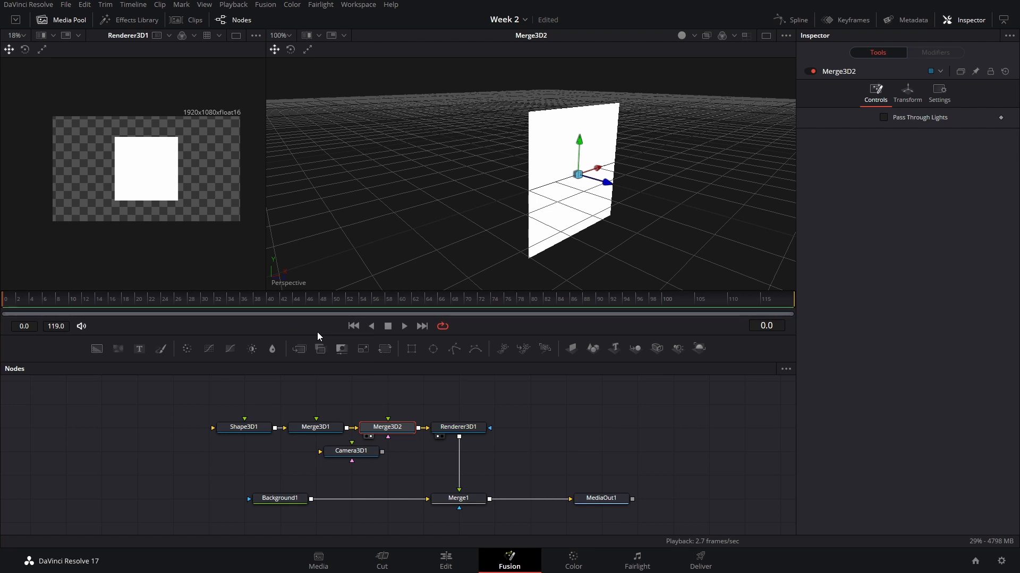
click(248, 5)
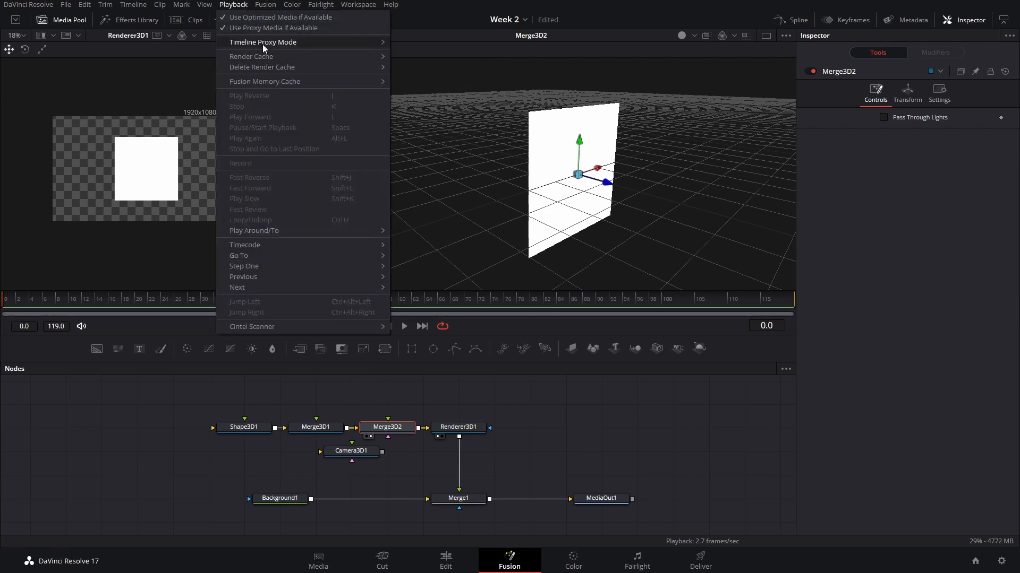
mouse_move(262, 44)
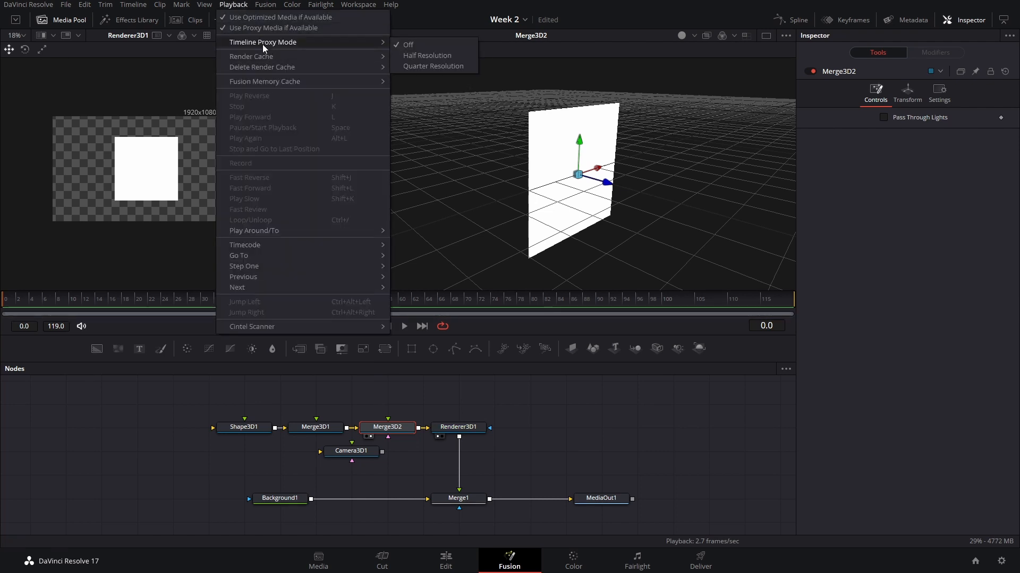
click(417, 56)
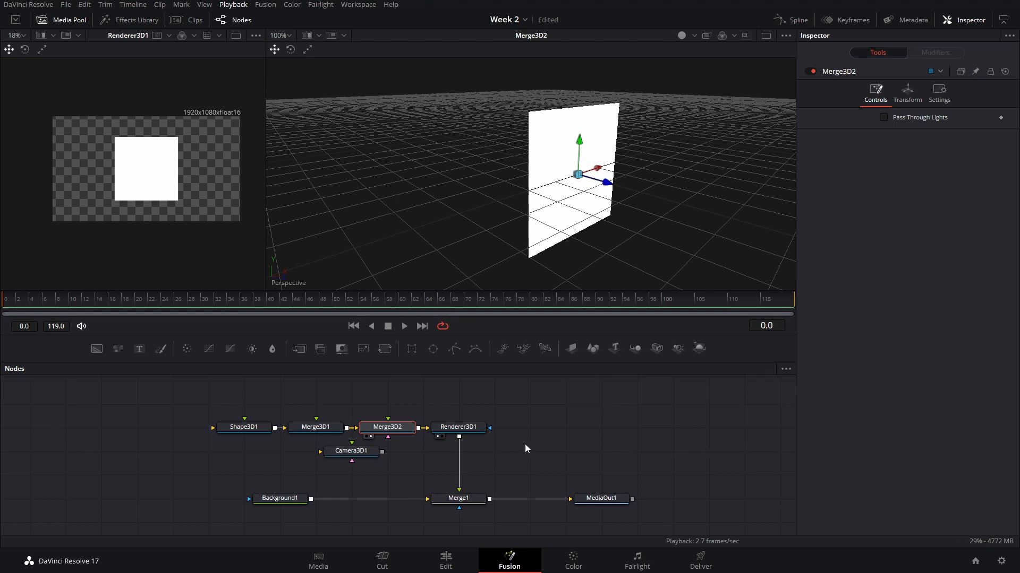
Step: Change the Shape 3D node's shape to Cylinder after trying Sphere
drag(541, 434, 542, 437)
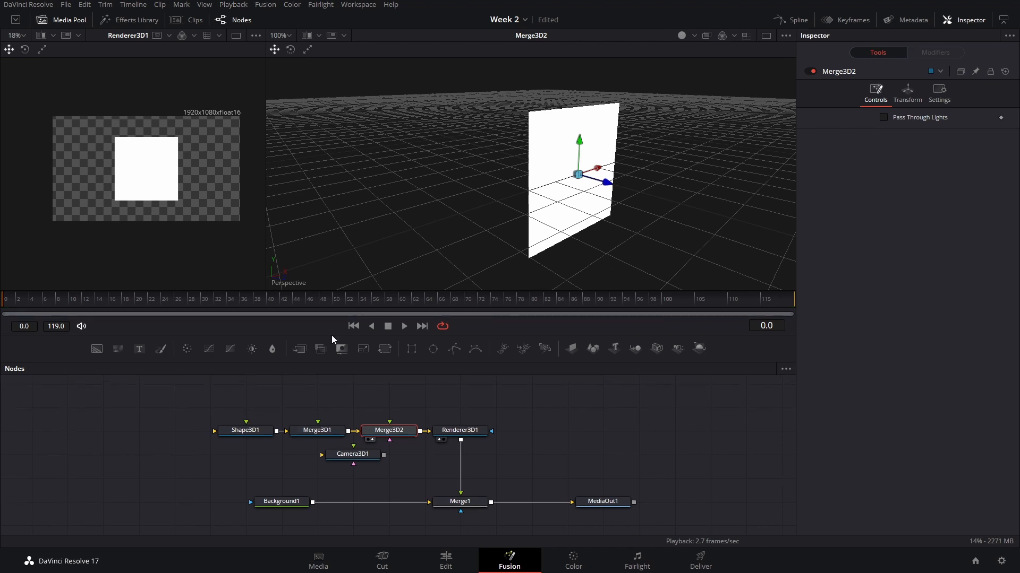
click(258, 433)
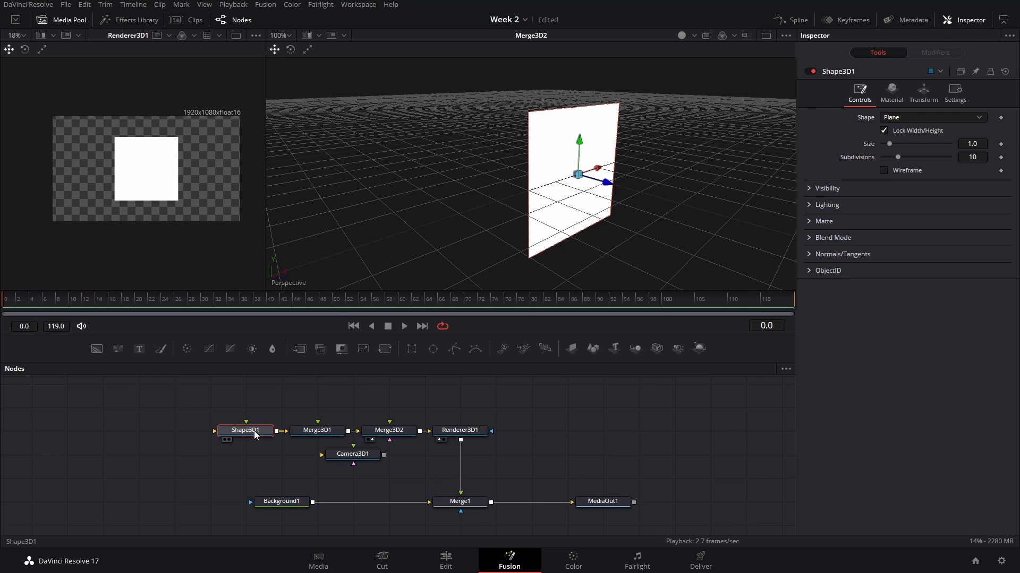
click(895, 119)
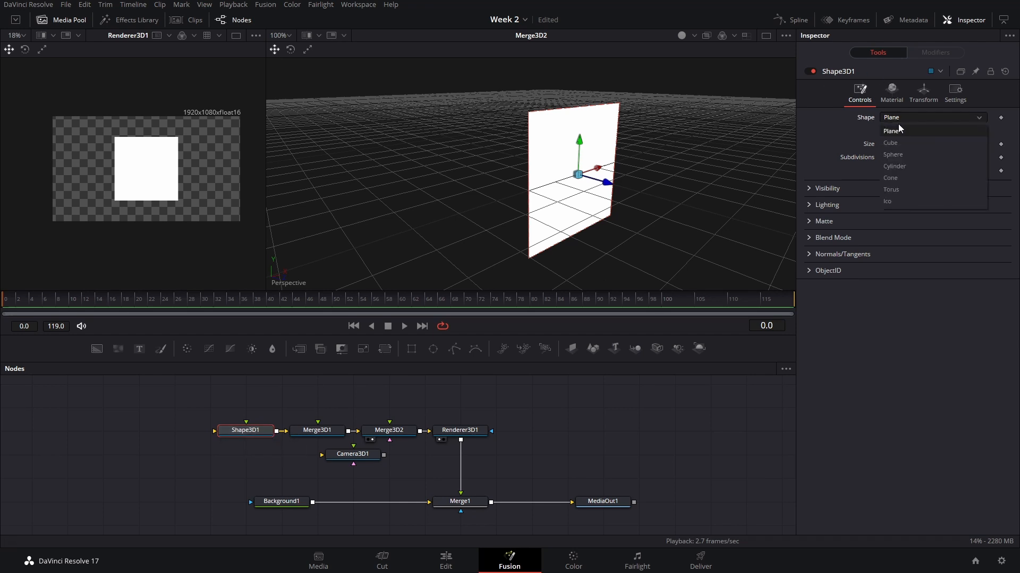
click(907, 151)
click(889, 117)
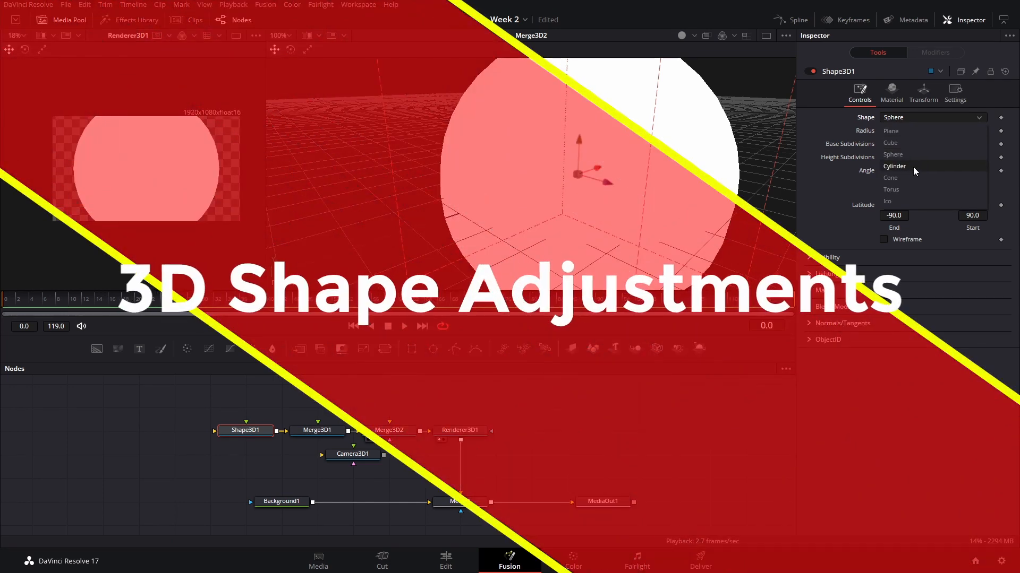
click(913, 166)
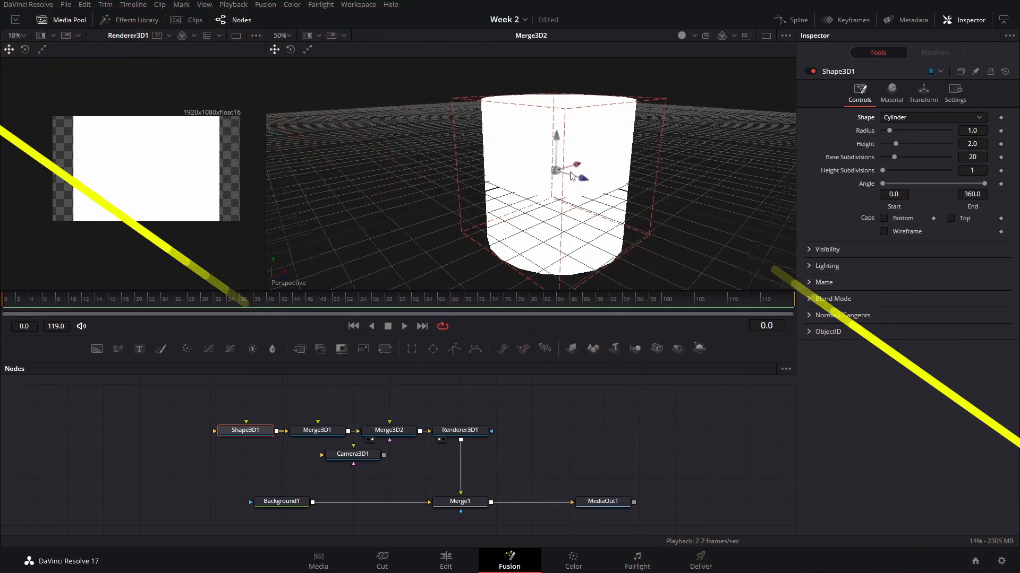
Step: Set the cylinder's height to 1.0
drag(572, 177, 468, 110)
drag(985, 144, 983, 144)
text(1)
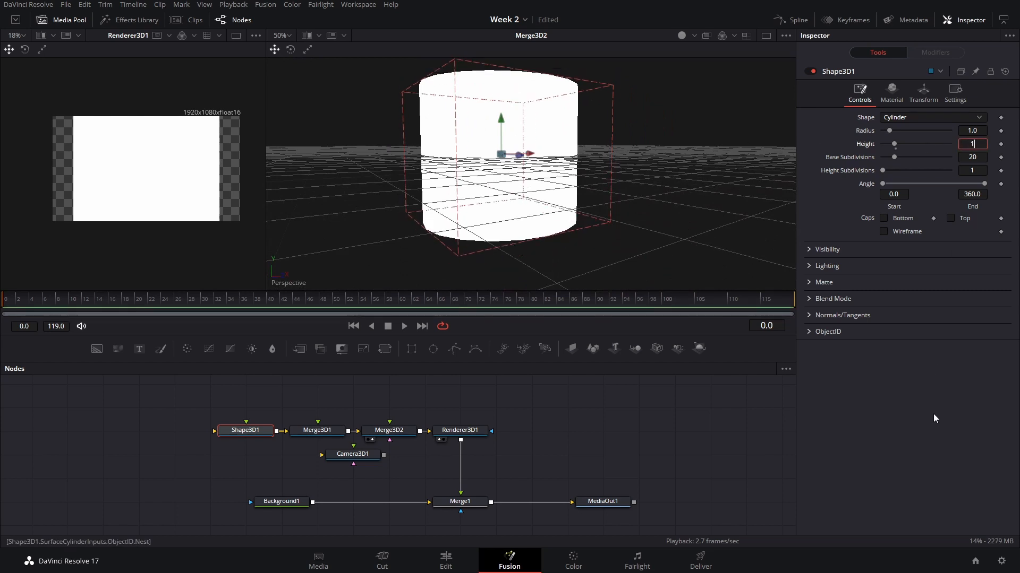
click(933, 413)
Step: Inspect the cylinder's faceted edge up close and set its Base Subdivisions to 50
drag(637, 144, 698, 209)
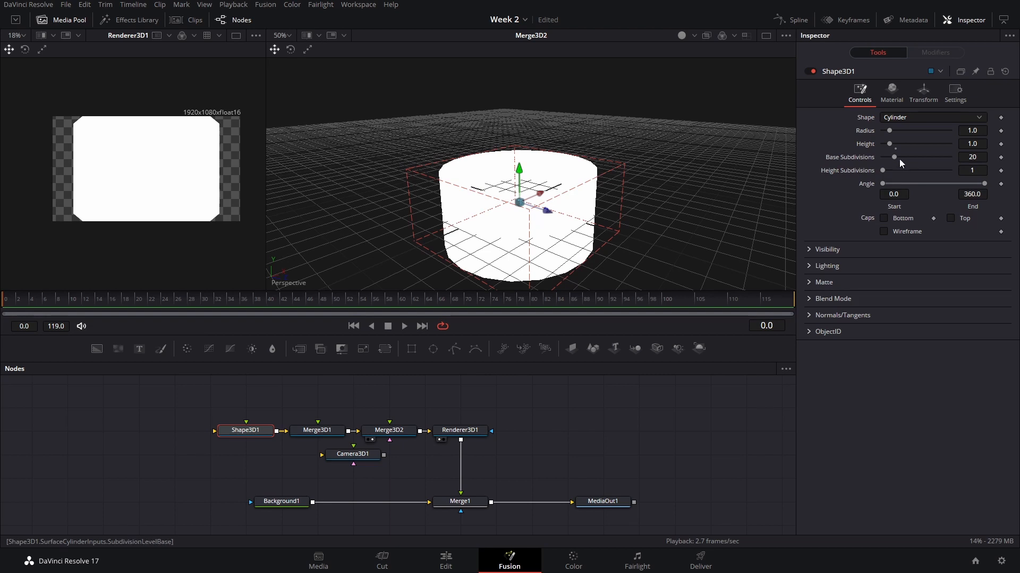
mouse_move(576, 262)
mouse_down()
mouse_move(578, 290)
mouse_move(592, 252)
mouse_move(467, 200)
mouse_move(495, 237)
mouse_move(584, 94)
mouse_move(592, 222)
mouse_move(565, 234)
mouse_move(569, 166)
mouse_move(550, 165)
mouse_move(583, 236)
mouse_move(578, 268)
mouse_move(597, 245)
mouse_move(584, 270)
mouse_up()
scroll(495, 236, up, 3)
scroll(580, 228, down, 2)
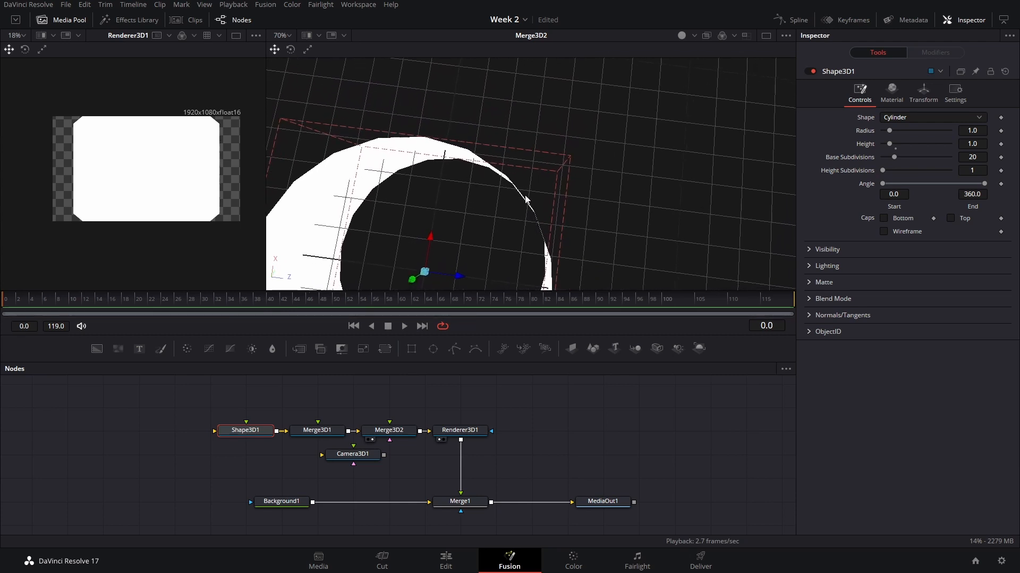
drag(522, 185, 568, 109)
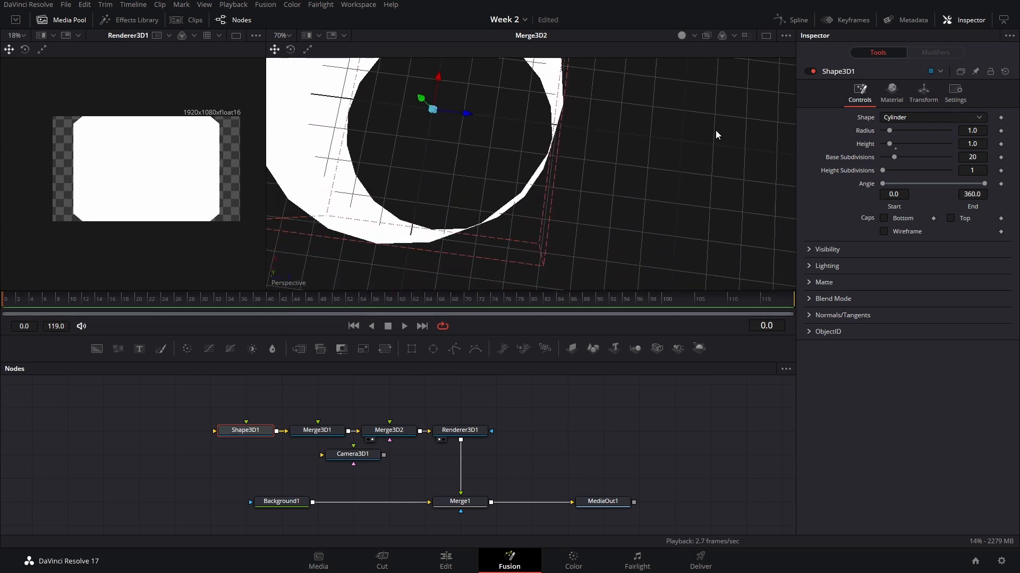
drag(895, 159, 918, 165)
drag(561, 202, 212, 82)
click(973, 157)
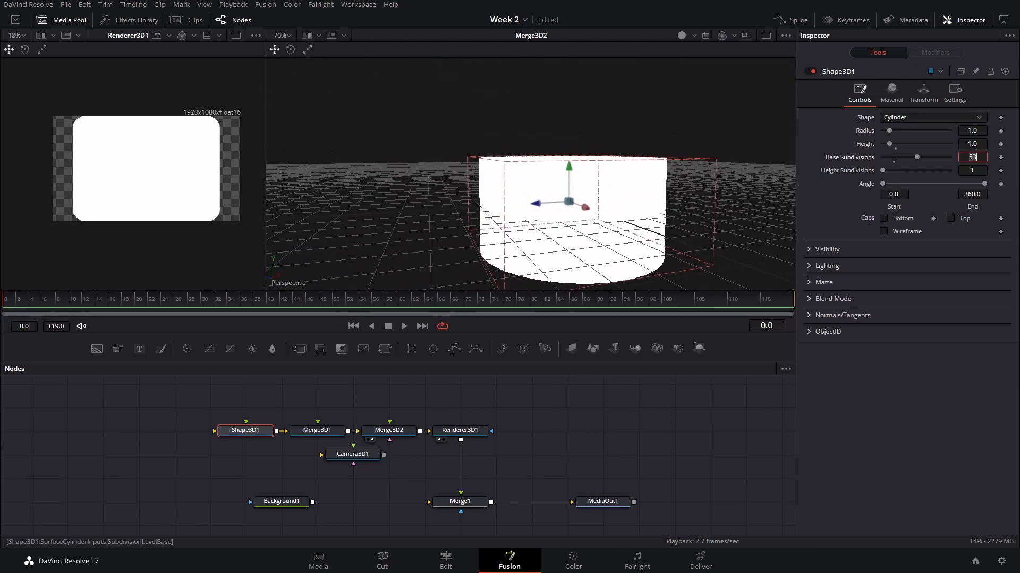
key(Return)
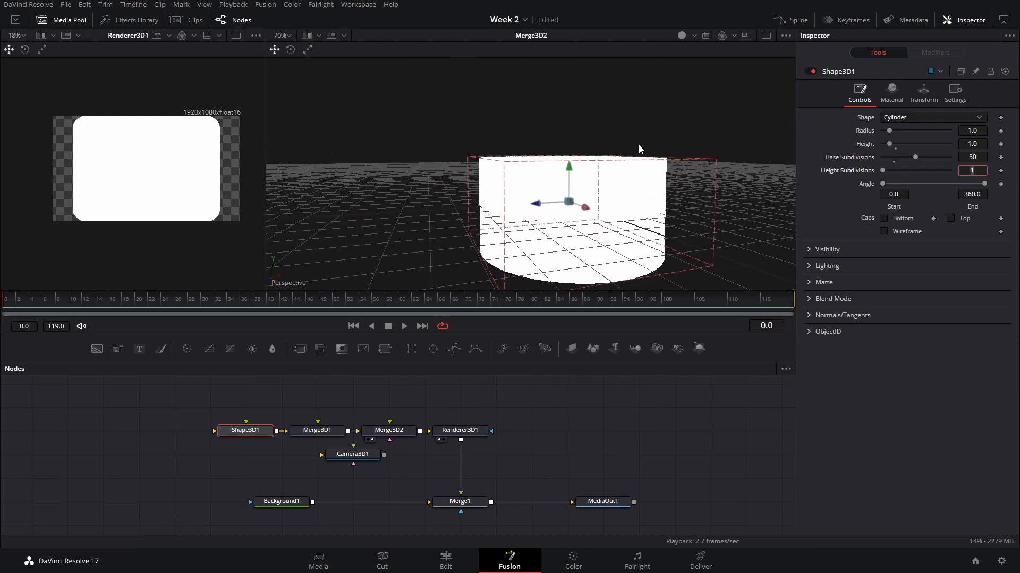
Step: Add a Text+ node and connect its output to the Shape3D1 node's material input
drag(639, 145, 555, 141)
scroll(555, 141, down, 3)
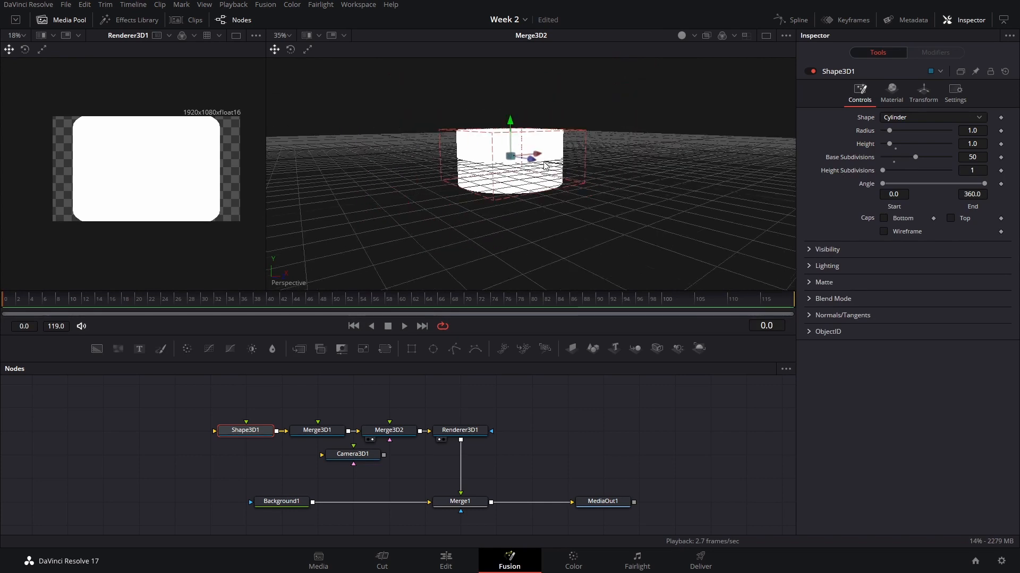
click(138, 351)
drag(237, 459, 139, 413)
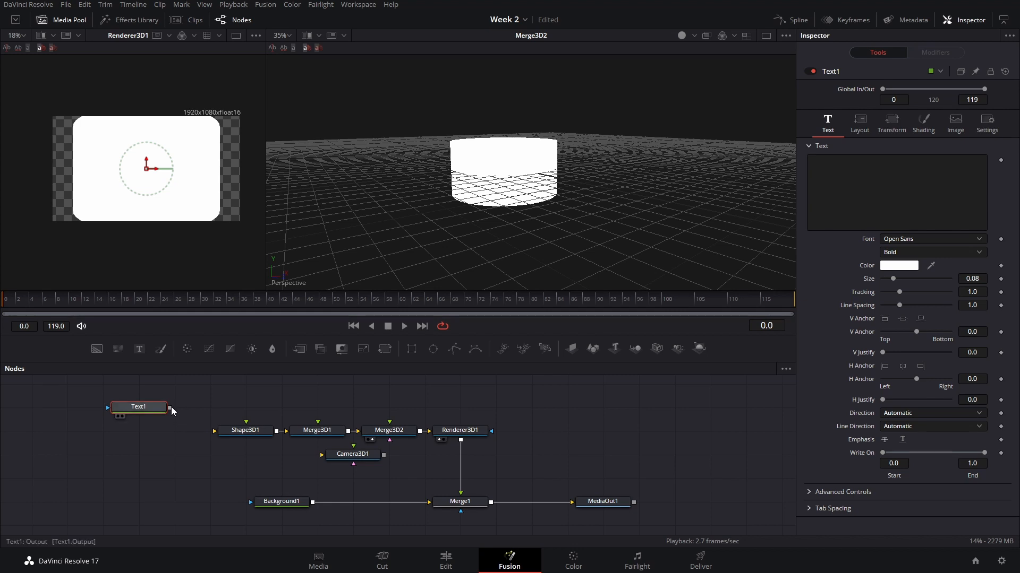
drag(170, 407, 224, 432)
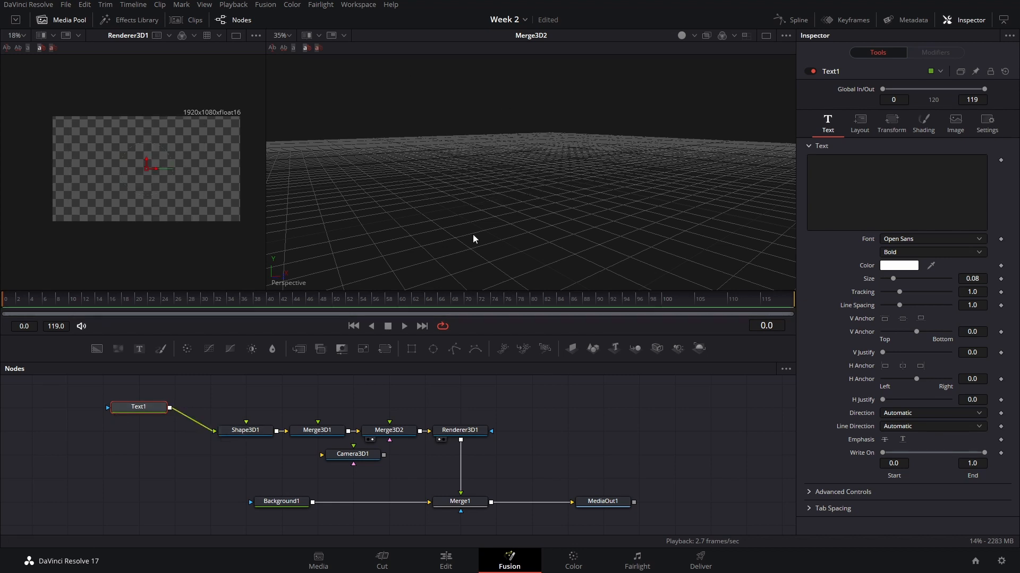
Step: Enter SUALVI as the Text1 node's text and check how it wraps around the cylinder
click(898, 173)
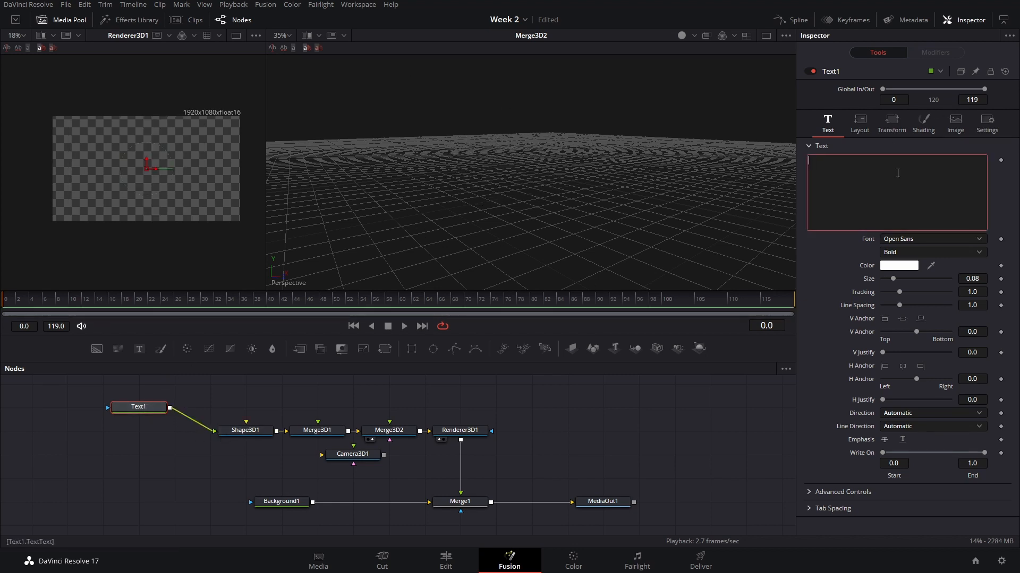
text(SUALVI)
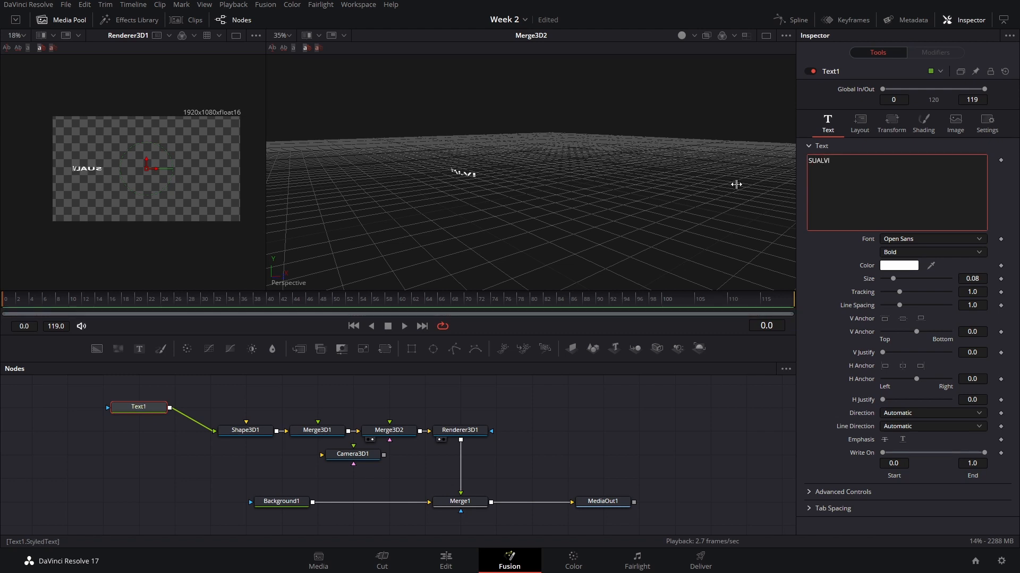
drag(736, 184, 521, 195)
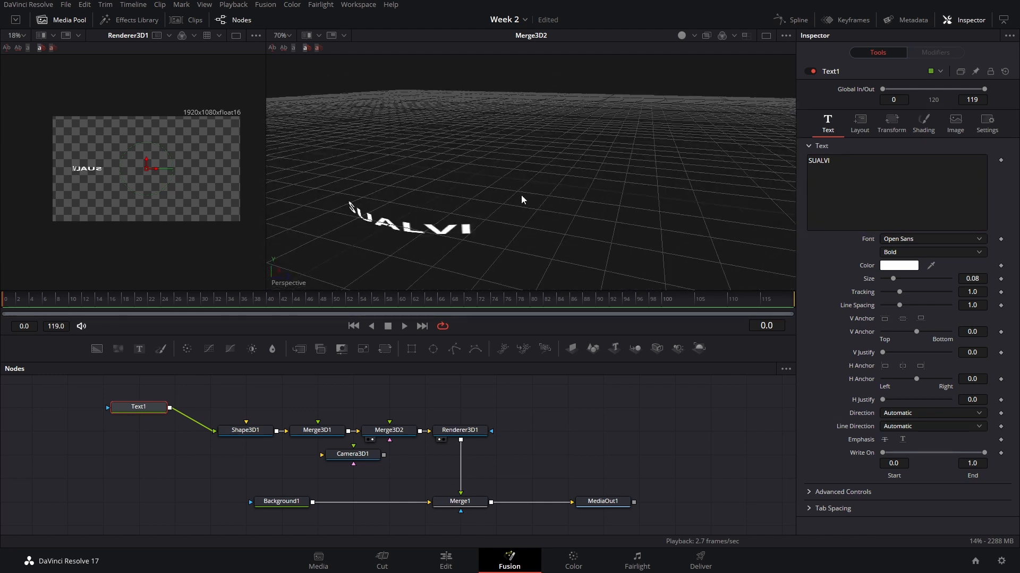
scroll(521, 195, down, 2)
click(249, 432)
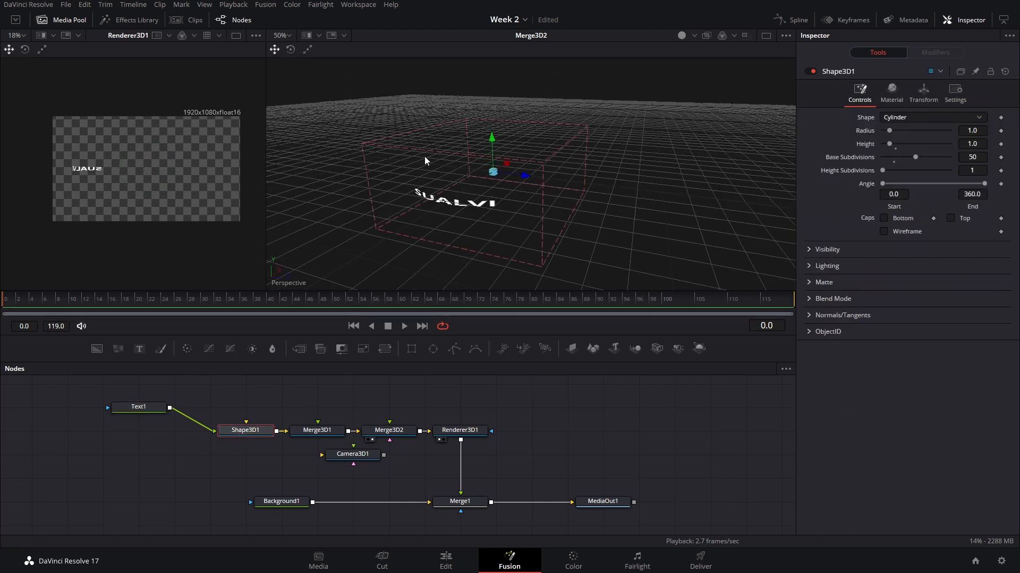
Step: Show Text1 in the larger viewer, try shifting its layout Center X to 0.68, and reset it to 0.5
click(149, 407)
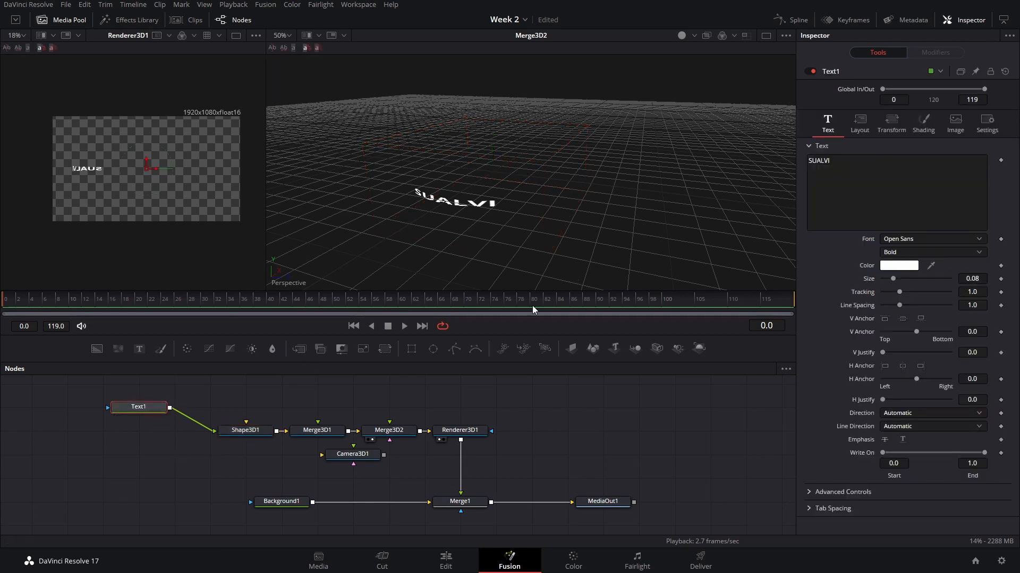
click(873, 123)
mouse_move(901, 172)
mouse_down()
mouse_move(958, 173)
mouse_move(891, 182)
mouse_up()
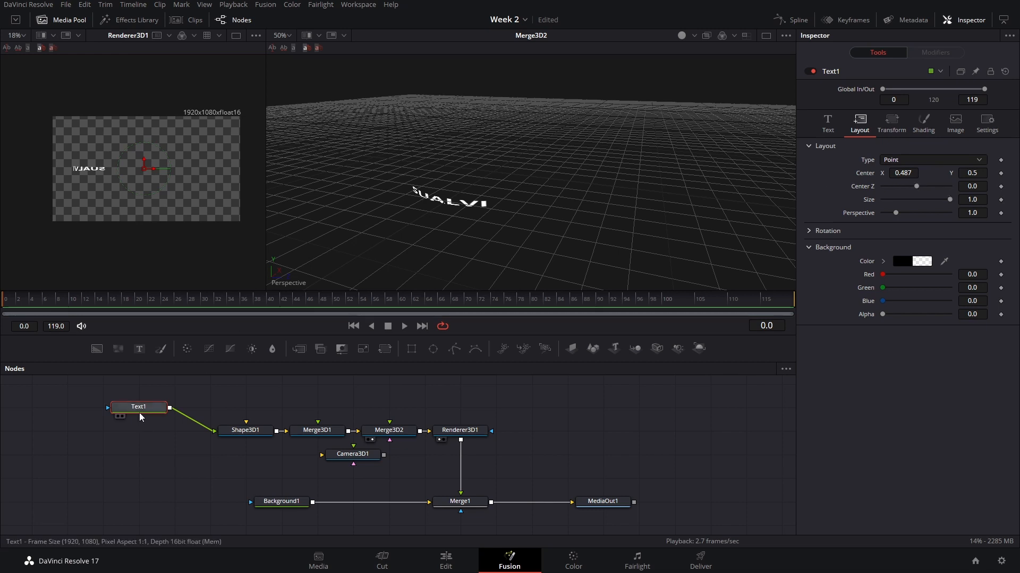
key(2)
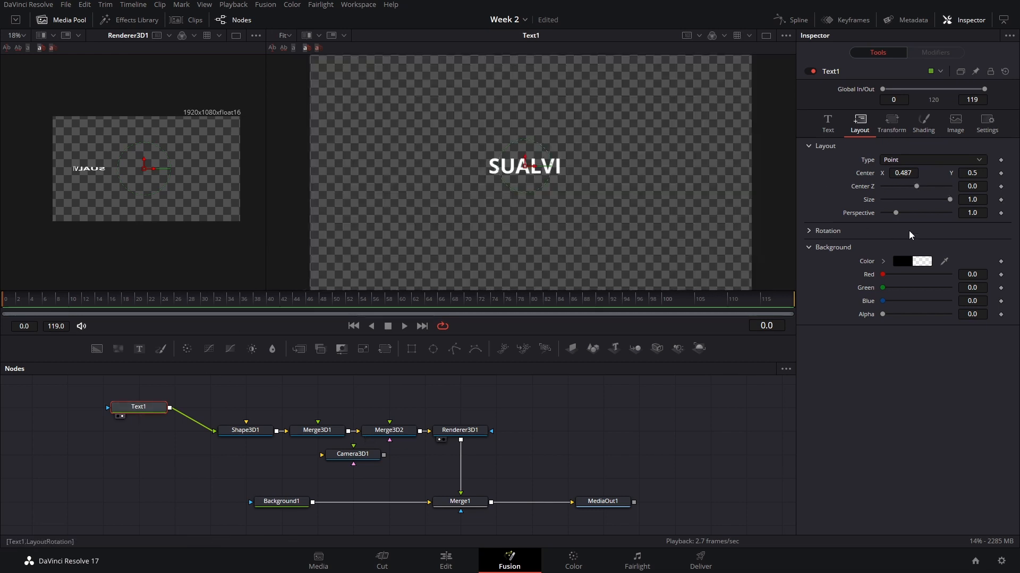
drag(903, 172, 923, 173)
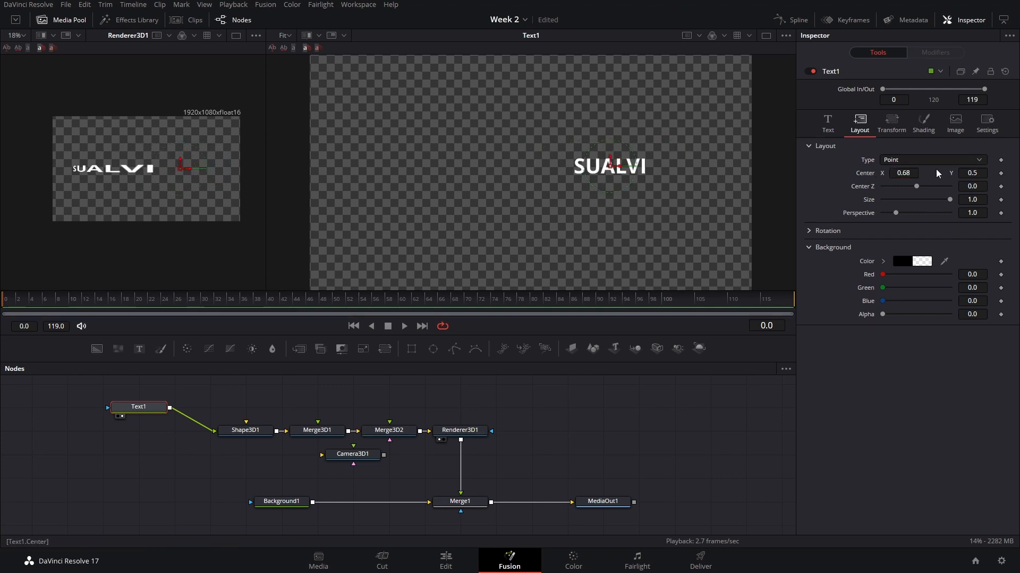
double_click(873, 173)
Step: Display the Merge3D2 node in the larger viewer again
drag(189, 433, 236, 448)
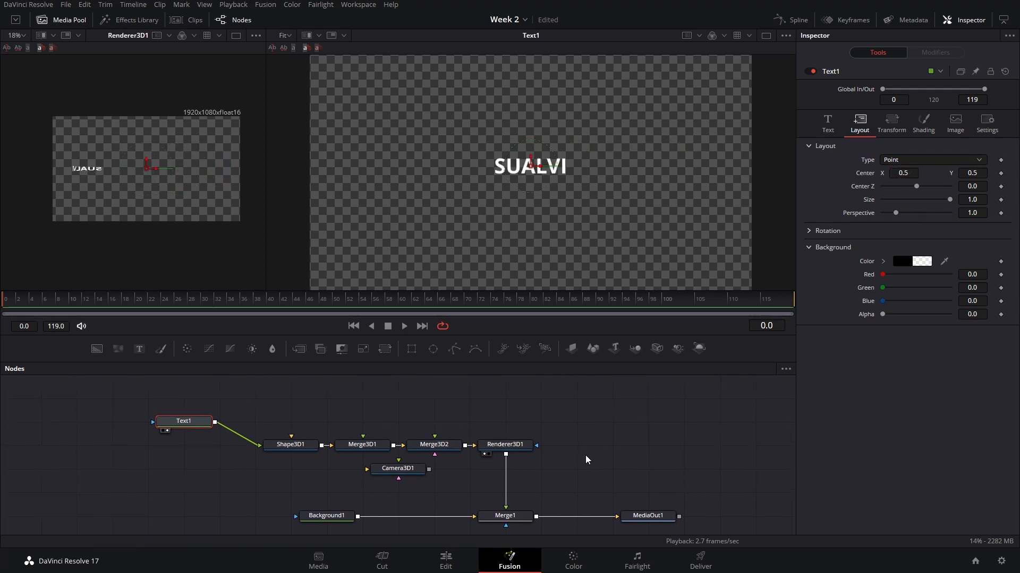
drag(587, 458, 565, 405)
click(622, 465)
drag(568, 450, 606, 478)
click(461, 426)
key(2)
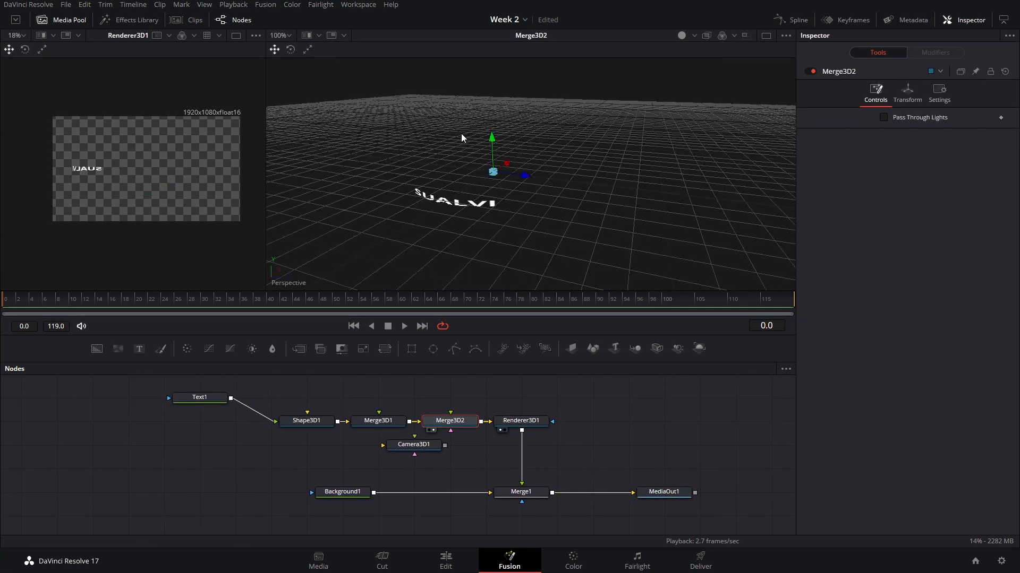
Step: Add a Background node merged with Text1 ahead of Shape3D1, and space out the new nodes
click(196, 403)
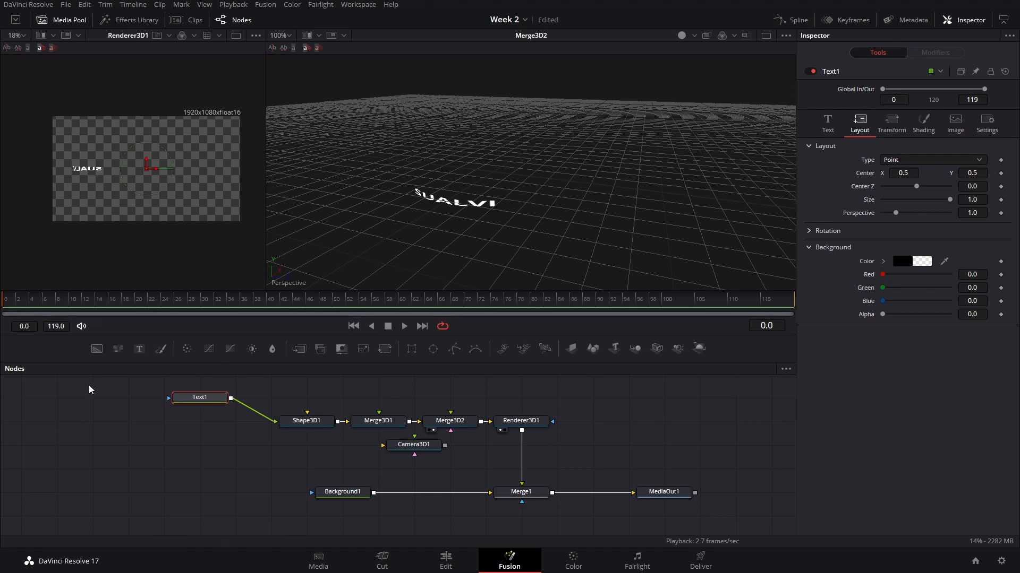
drag(197, 400, 160, 400)
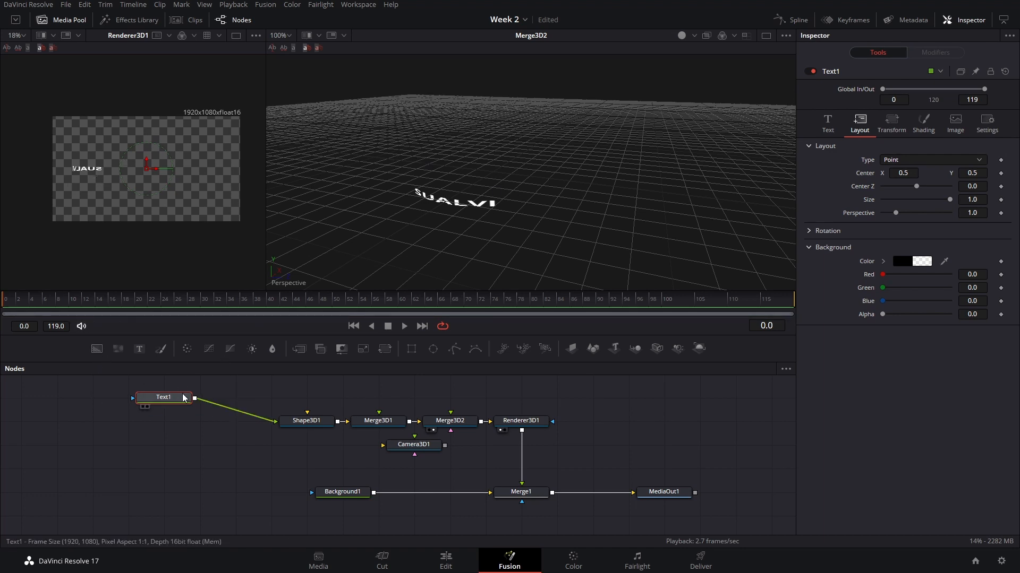
click(97, 349)
drag(148, 425, 41, 425)
drag(212, 425, 290, 410)
click(176, 461)
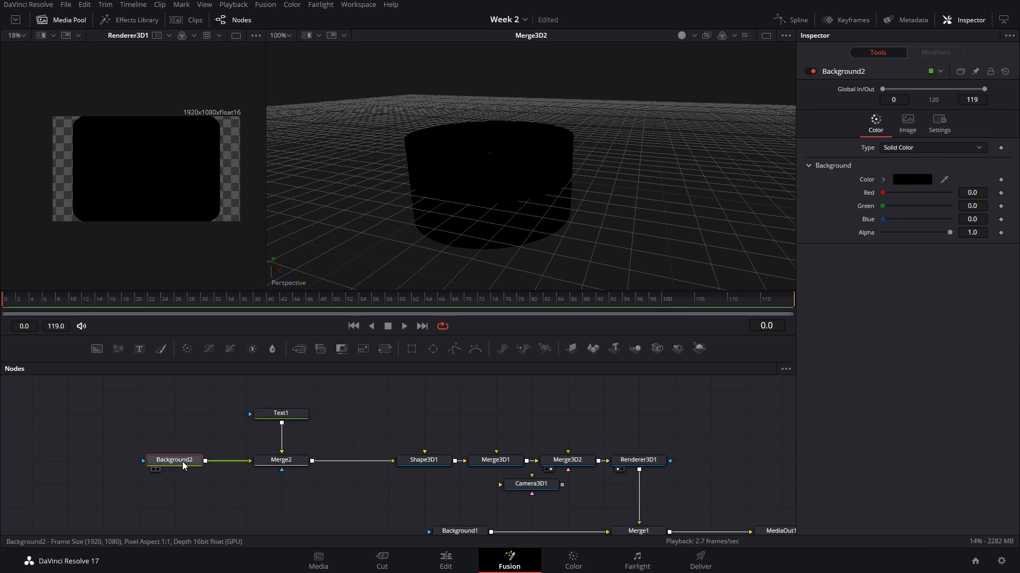
drag(183, 461, 146, 461)
Step: Swap the Merge2 node's inputs so the text lies over the black background on the cylinder
click(280, 463)
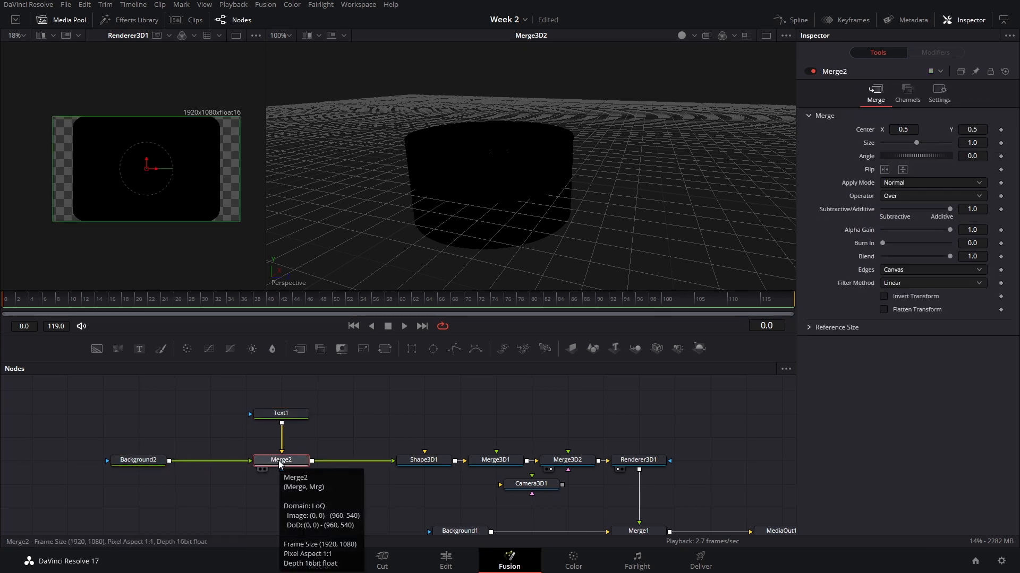
key(ctrl+t)
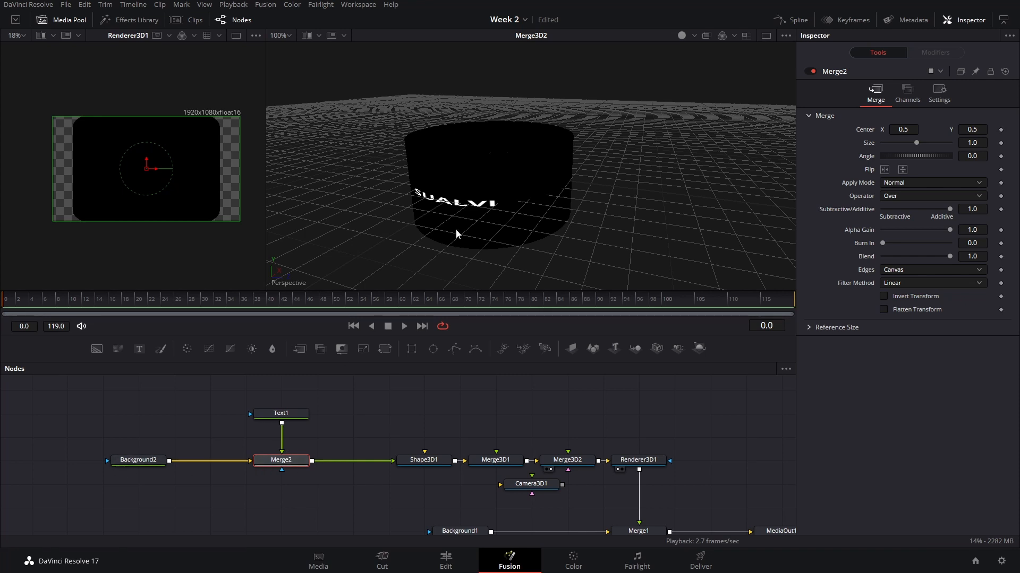
drag(455, 230, 592, 194)
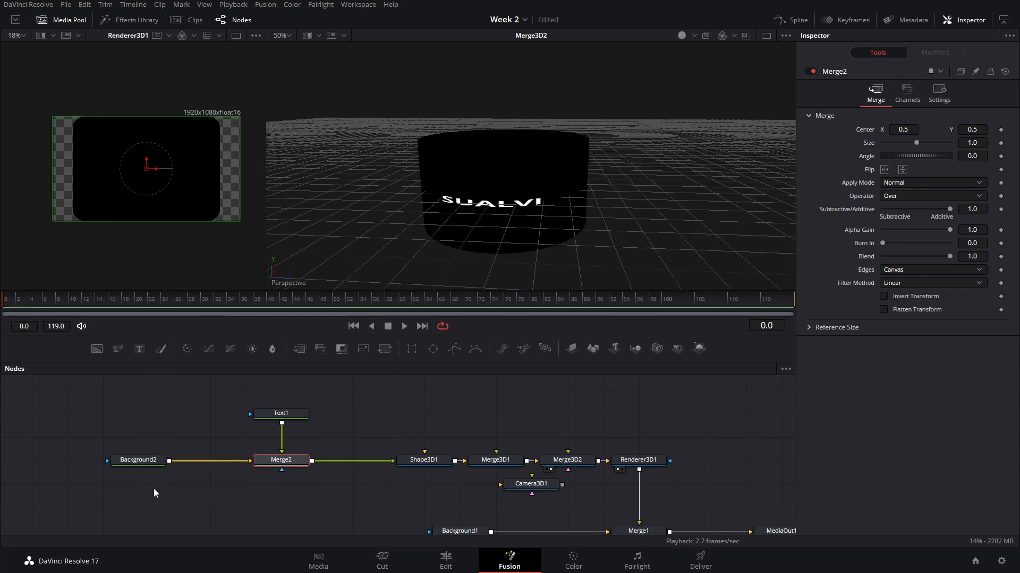
Step: With Merge2 displayed, mask Background2 with a rectangle about 0.12 high and nearly as wide as the frame
click(142, 461)
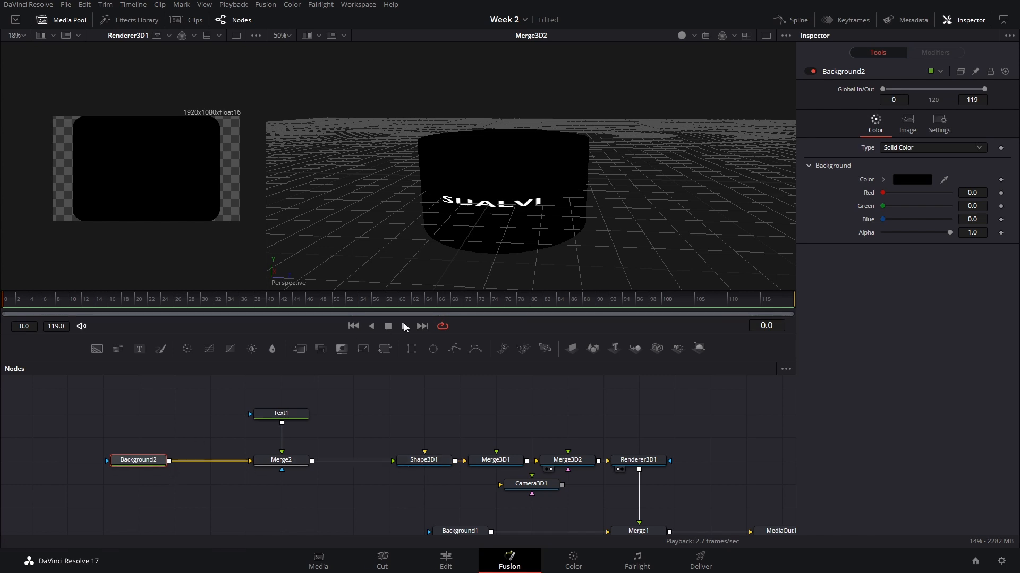
click(282, 461)
key(2)
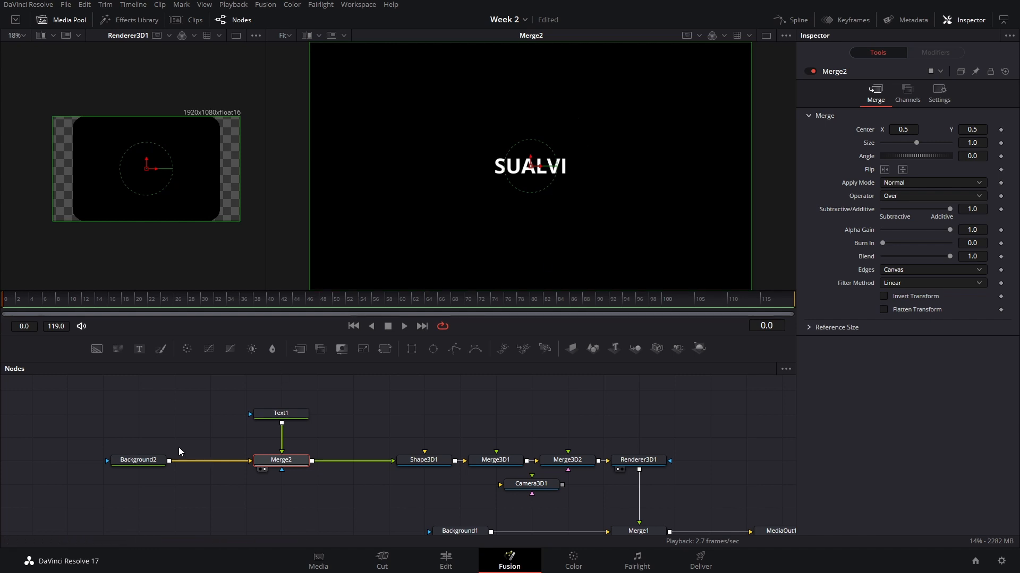
click(139, 460)
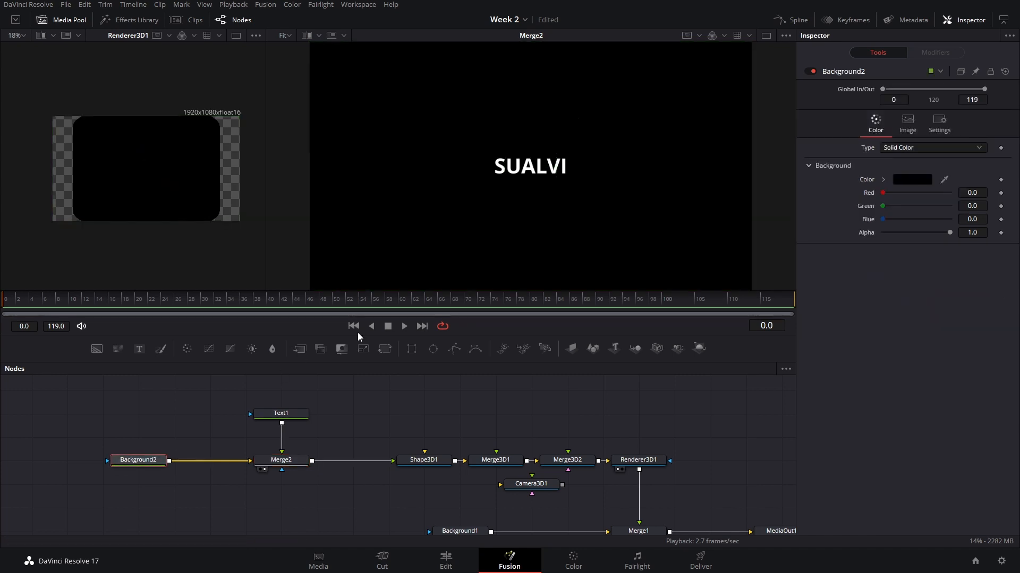
click(412, 355)
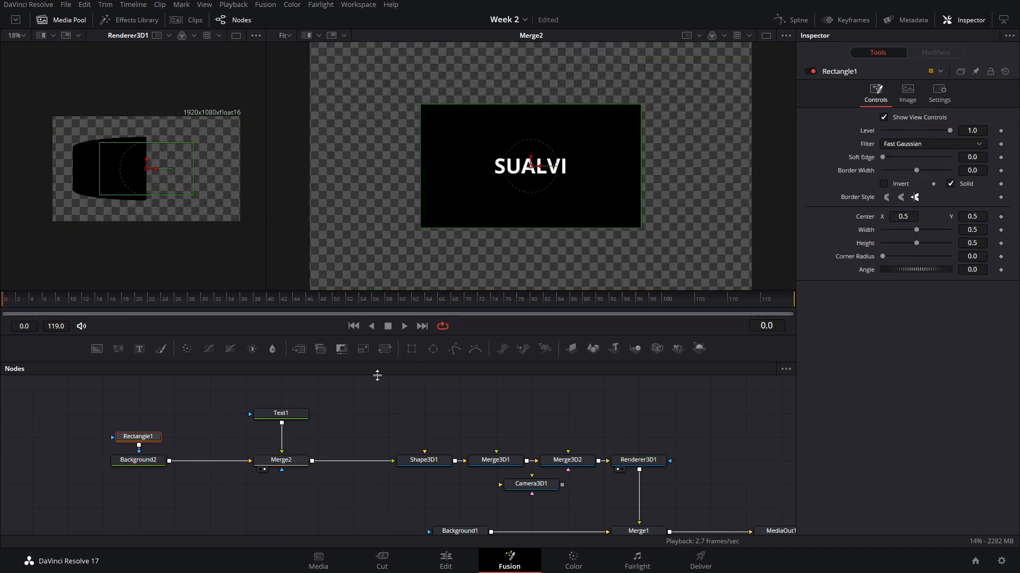
drag(531, 228, 534, 179)
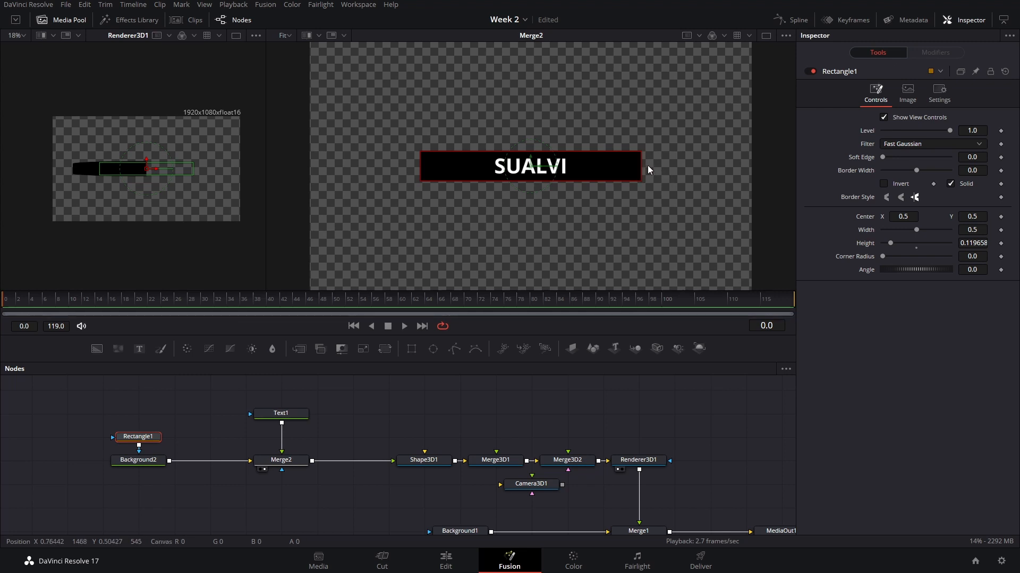
drag(648, 166, 749, 171)
Step: Display Merge3D2 in the larger viewer and examine the text ring from several angles
click(573, 465)
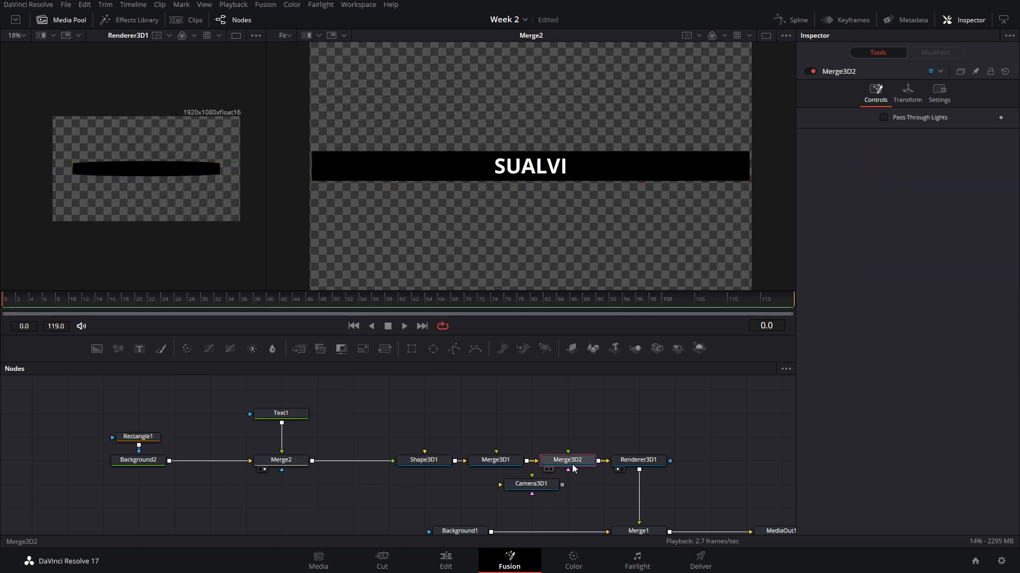
key(2)
drag(517, 182, 504, 154)
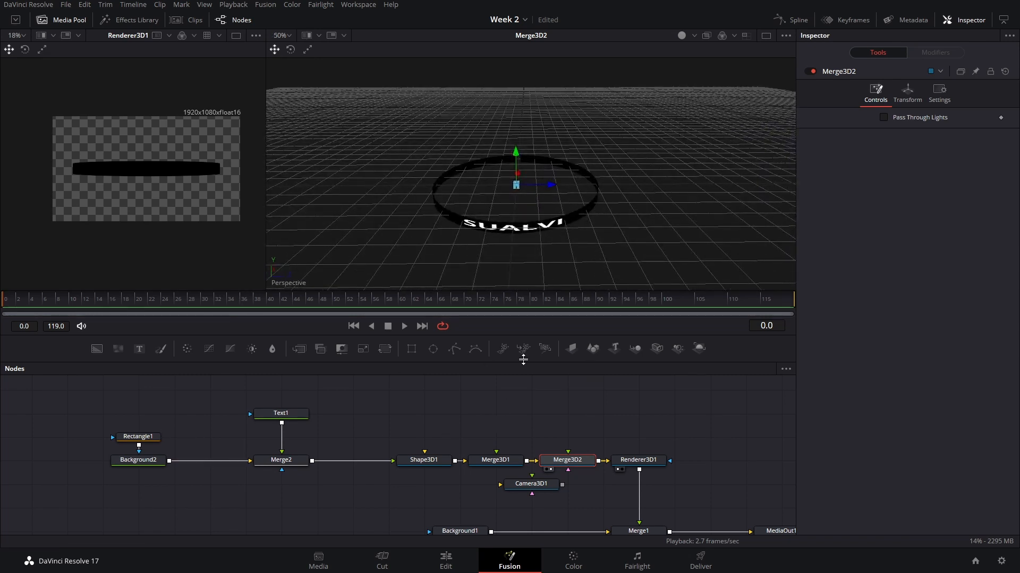
drag(635, 152, 559, 189)
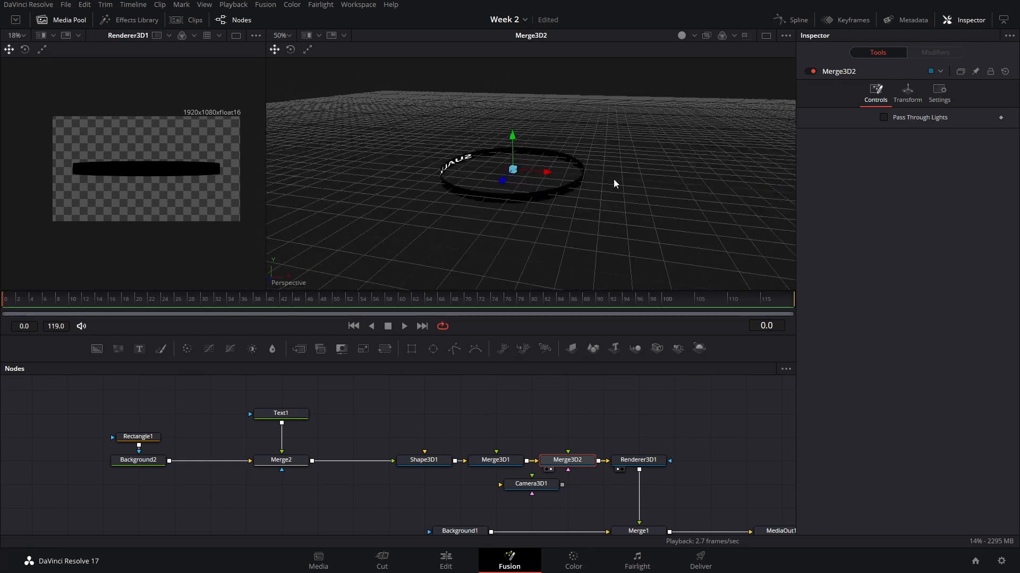
drag(476, 184, 685, 155)
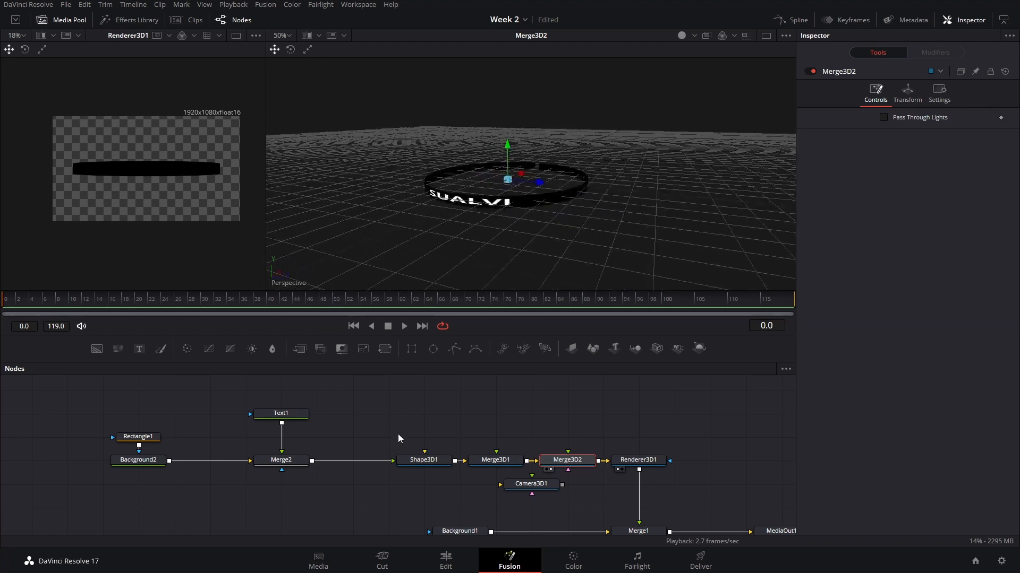
Step: Move Shape3D1 closer to Merge2 and insert a Duplicate 3D node between Shape3D1 and Merge3D1
drag(400, 438, 479, 470)
click(395, 461)
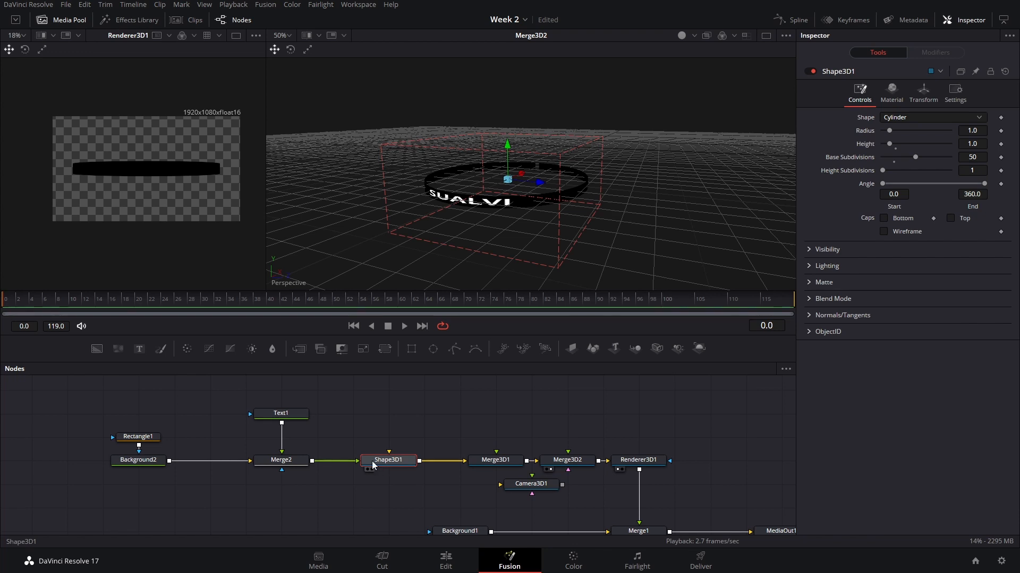
drag(395, 461, 364, 462)
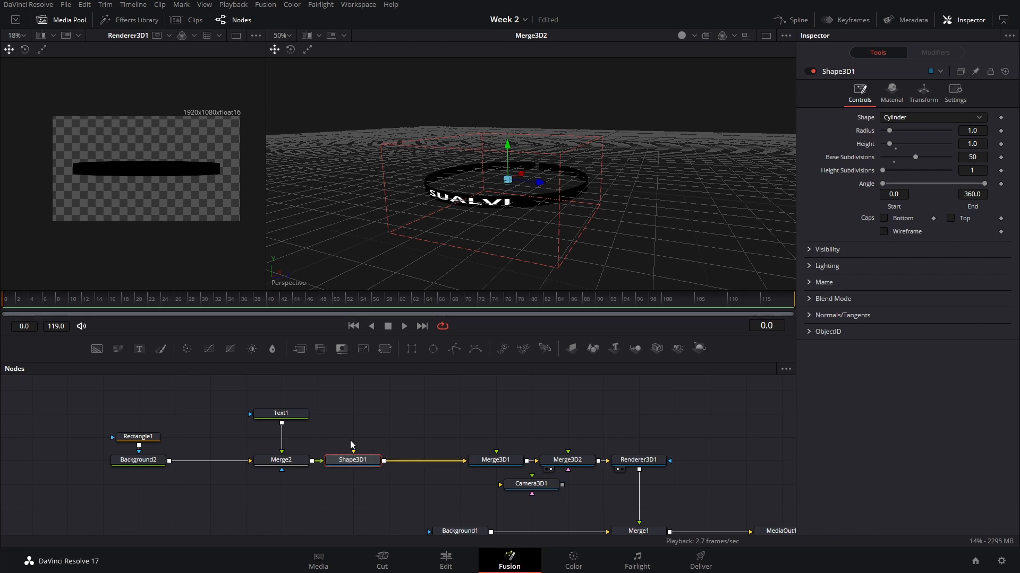
key(shift+space)
text(DUP)
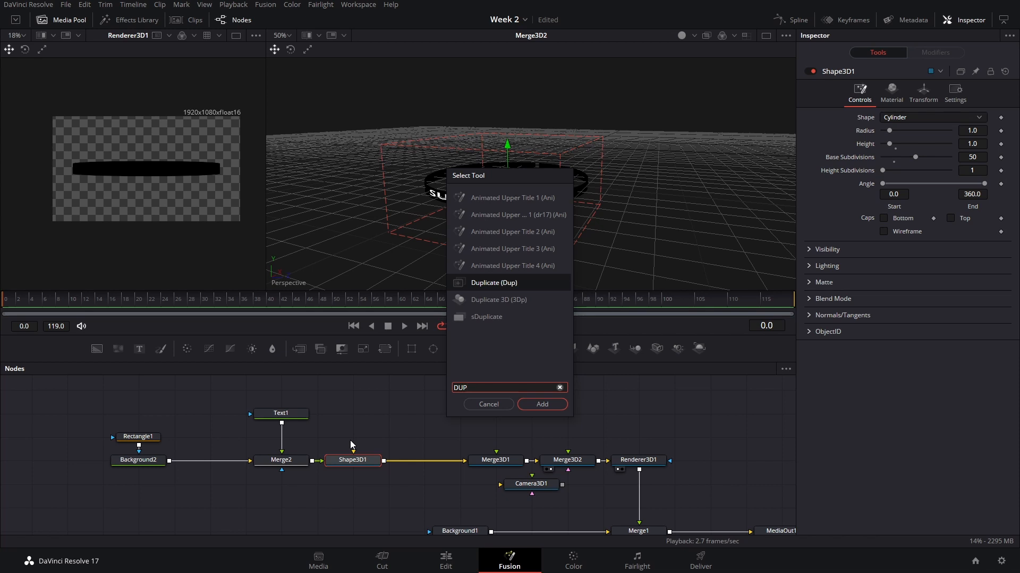
key(Down)
key(Return)
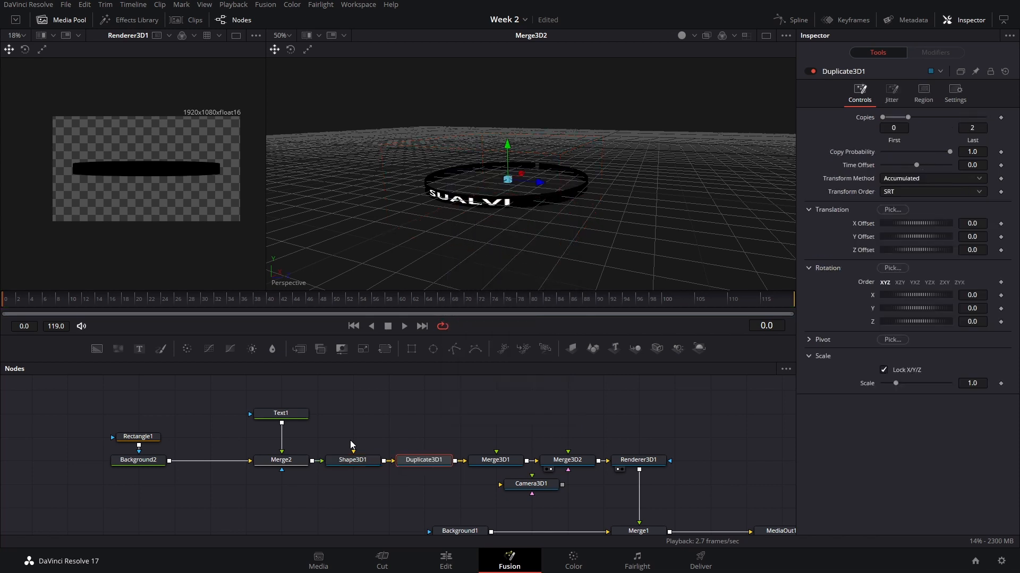
Step: Set the Duplicate3D1 node's Y rotation to 180 degrees
drag(889, 308, 906, 308)
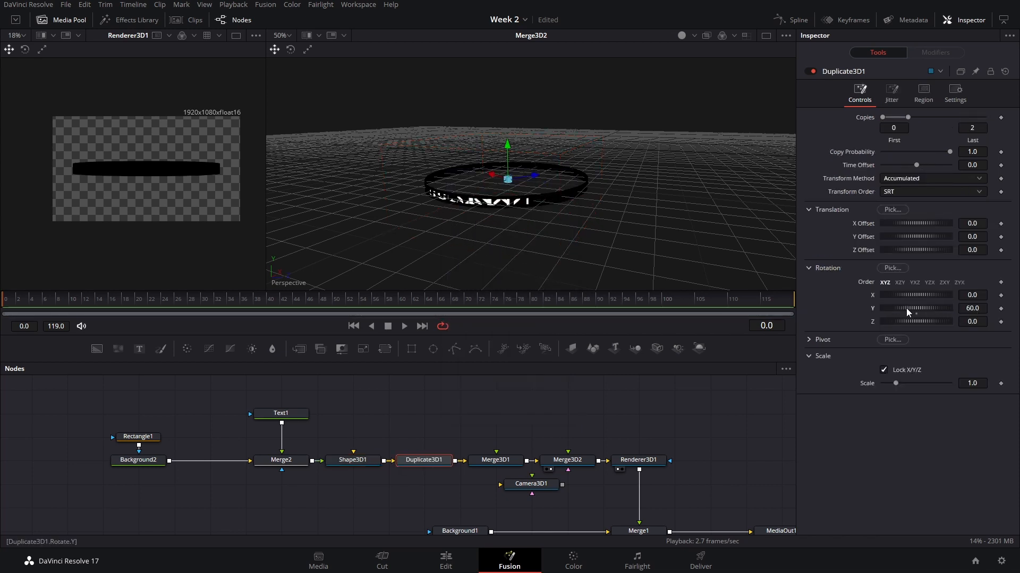
click(965, 308)
text(18)
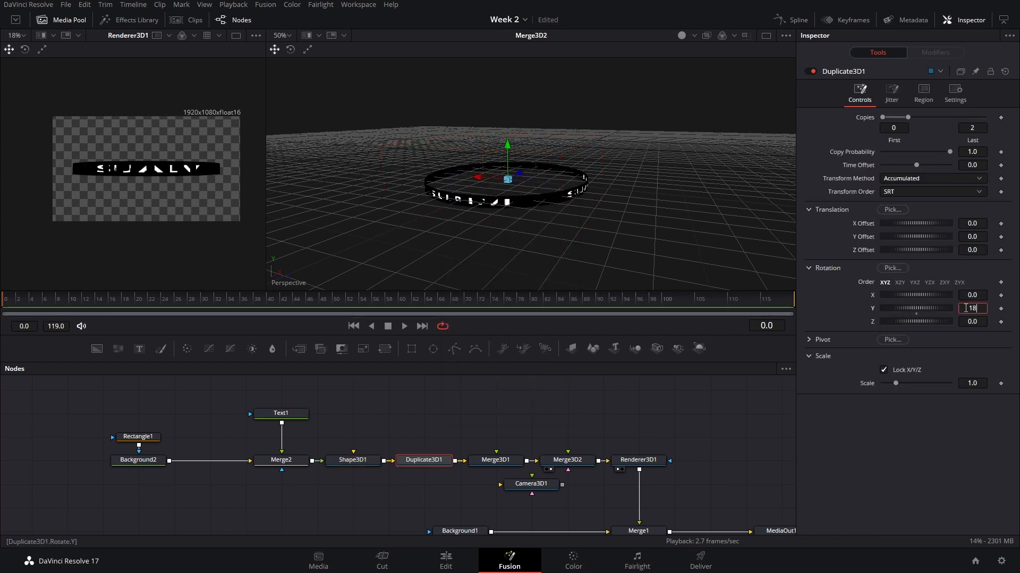
text(0)
key(Return)
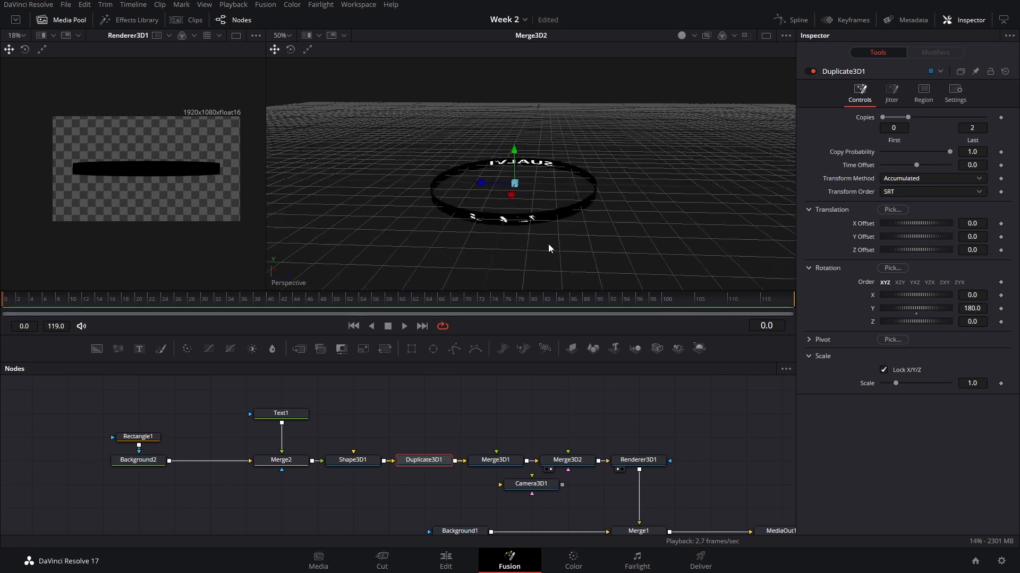
Step: Narrow the Rectangle1 mask on Background2 to a width of about 0.6
drag(550, 245, 594, 257)
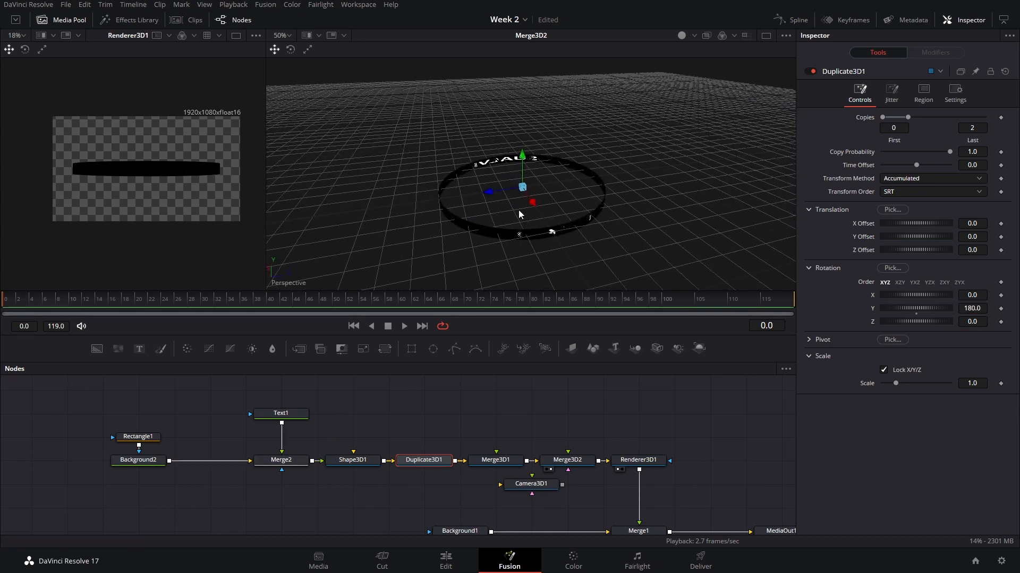
scroll(519, 214, up, 5)
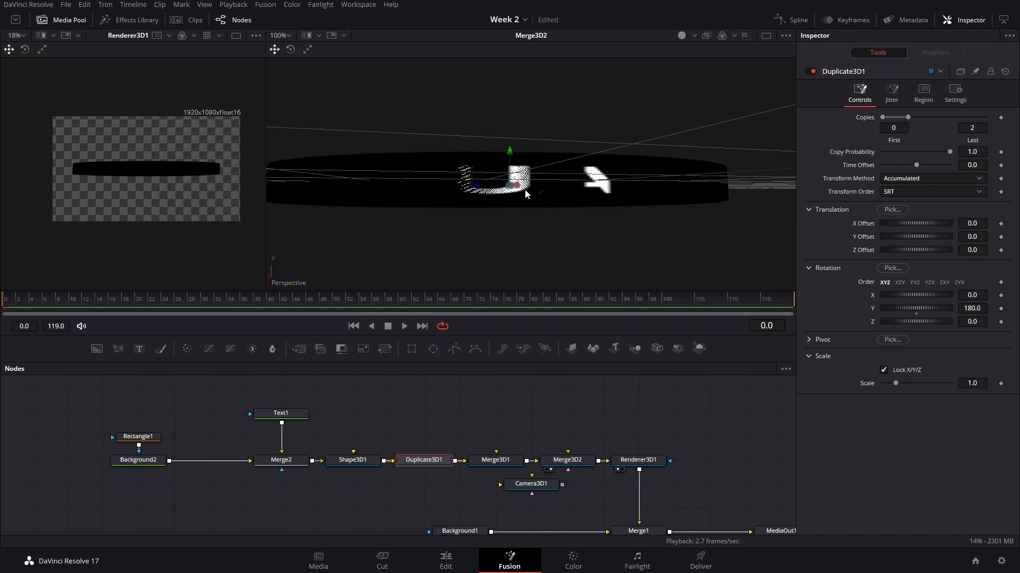
drag(525, 190, 521, 204)
drag(517, 126, 452, 180)
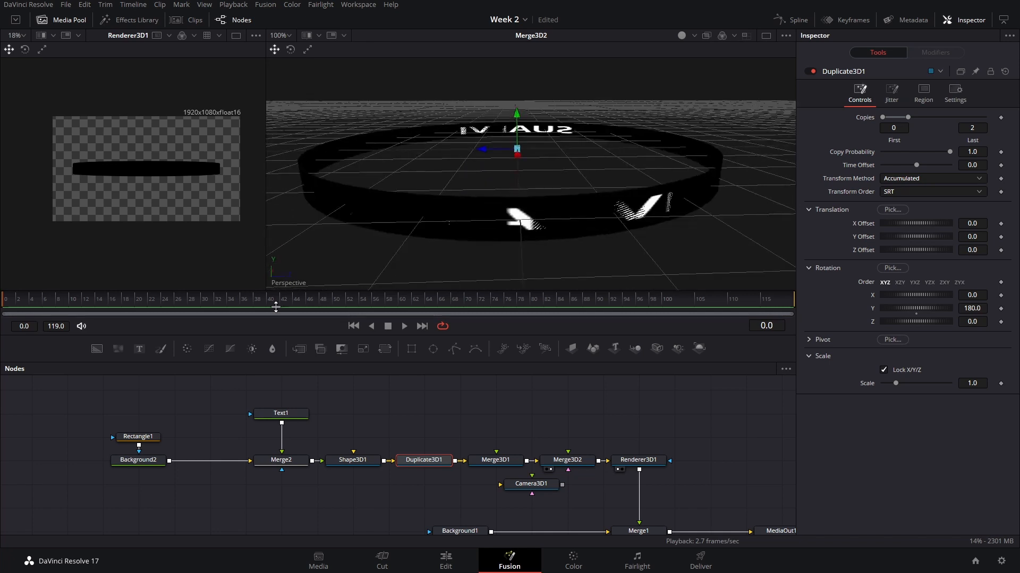
click(139, 438)
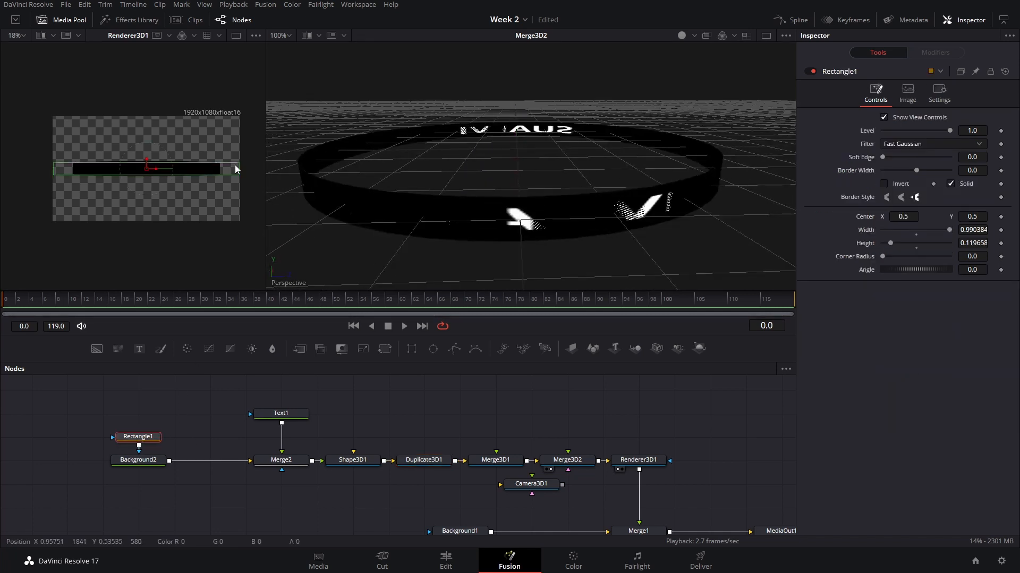
drag(240, 167, 203, 171)
drag(534, 169, 364, 163)
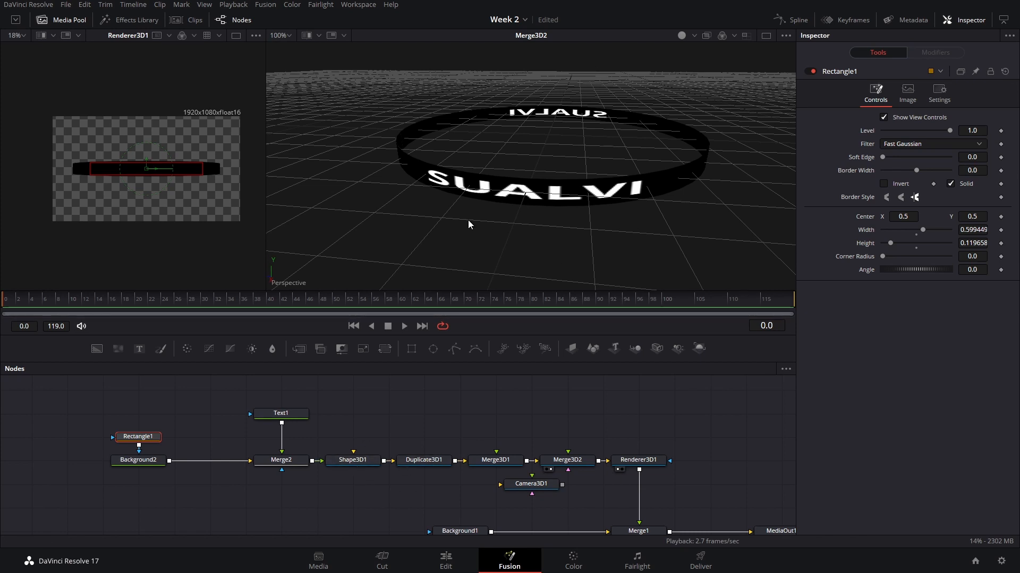
scroll(469, 225, down, 3)
Step: Delete the Rectangle1 mask and change Background2's color to the yellow custom color
drag(145, 442, 145, 419)
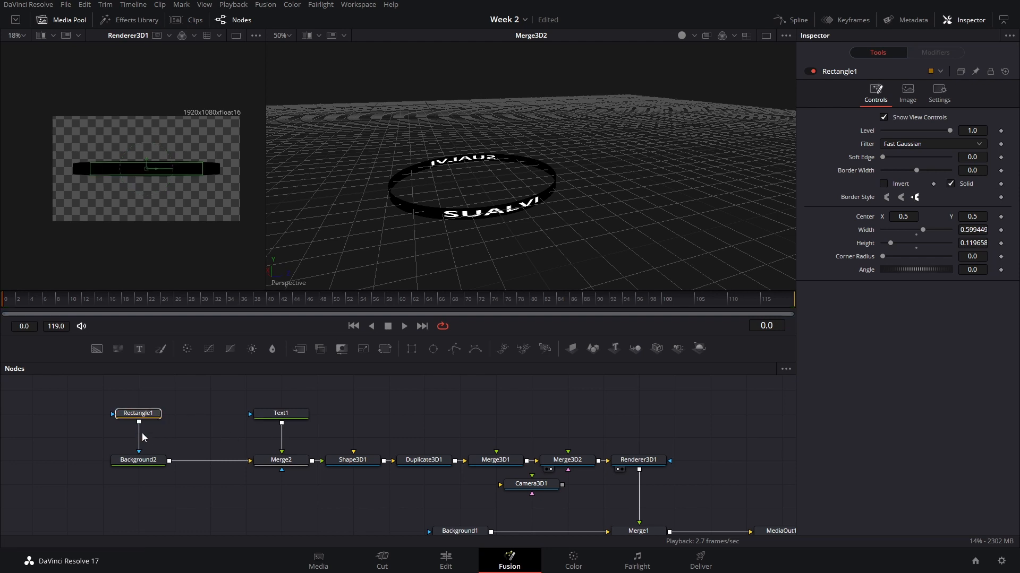
key(Delete)
click(138, 460)
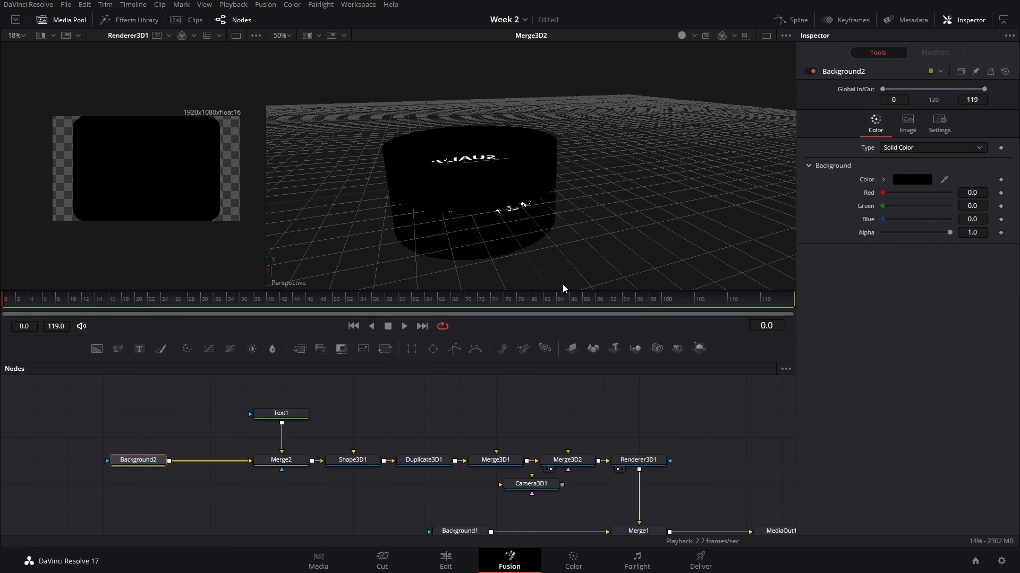
click(926, 180)
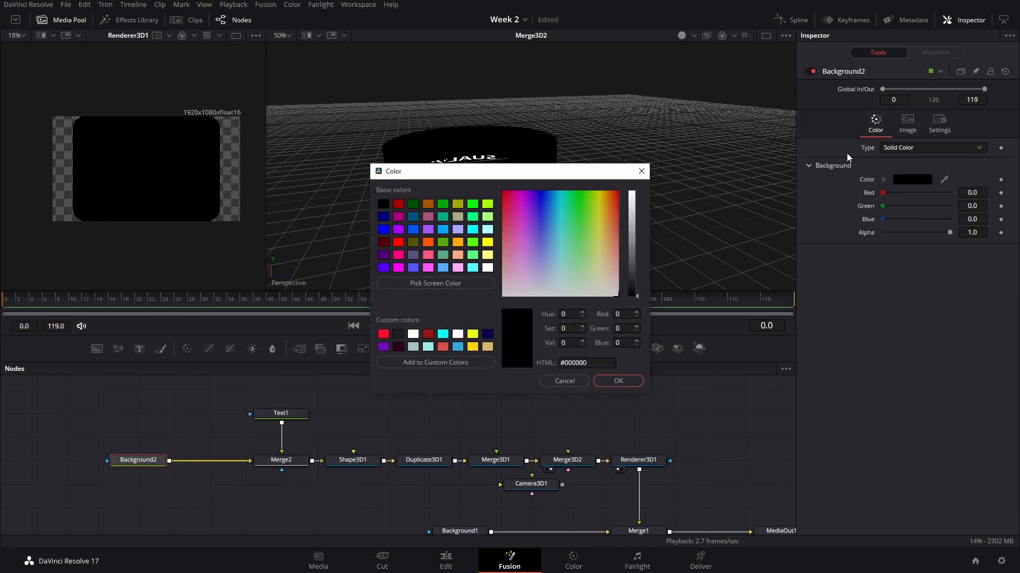
click(473, 334)
click(616, 381)
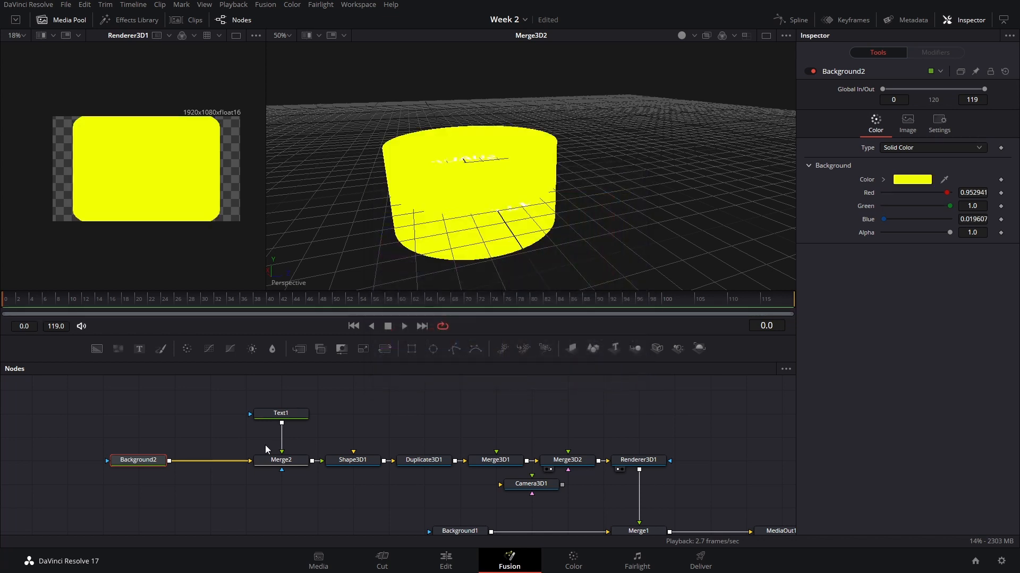
Step: With Merge2 in the larger viewer, mask Background2 with a short horizontal polygon line left of the text, border width about 0.01
click(276, 460)
key(2)
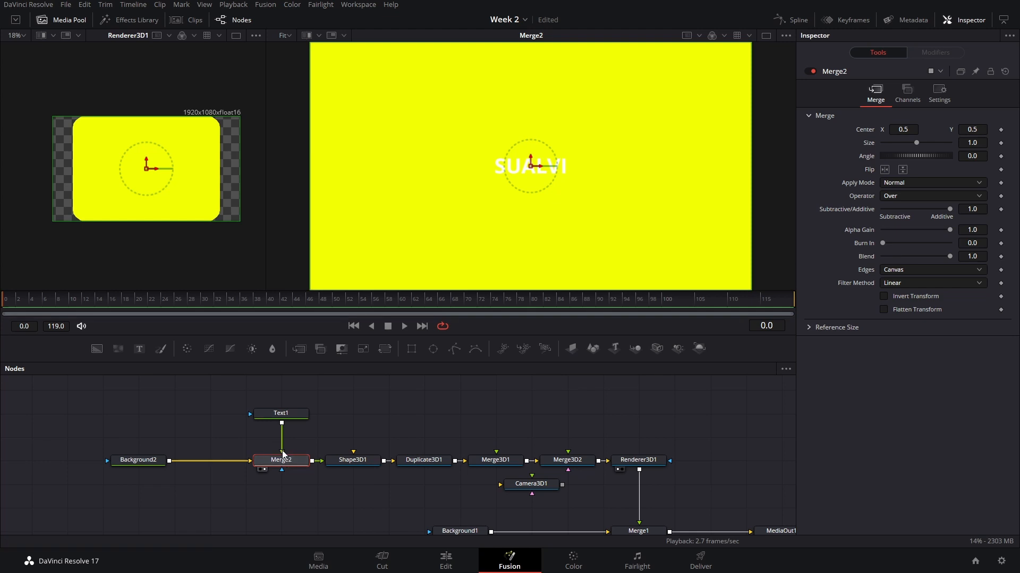
click(137, 460)
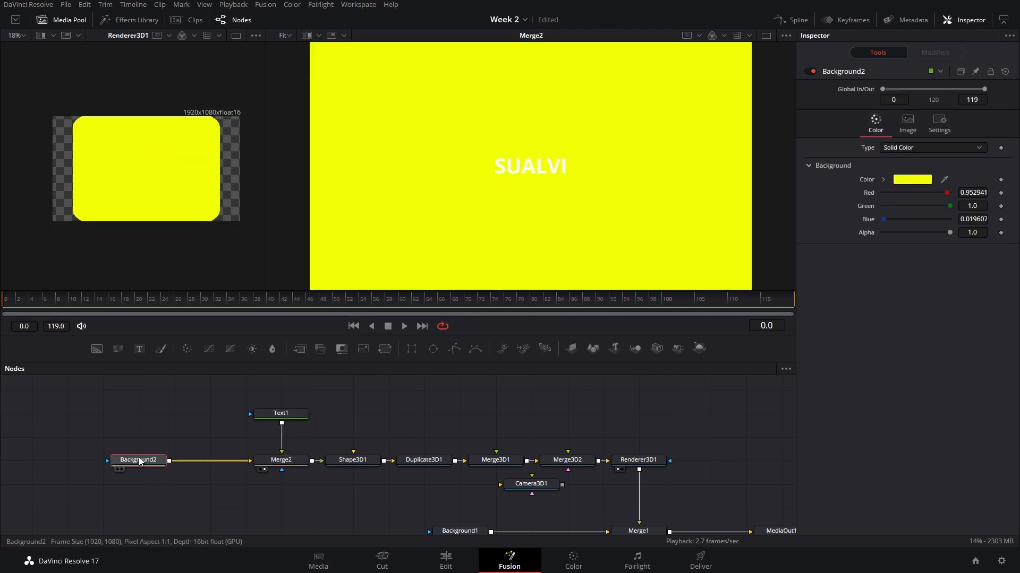
click(454, 349)
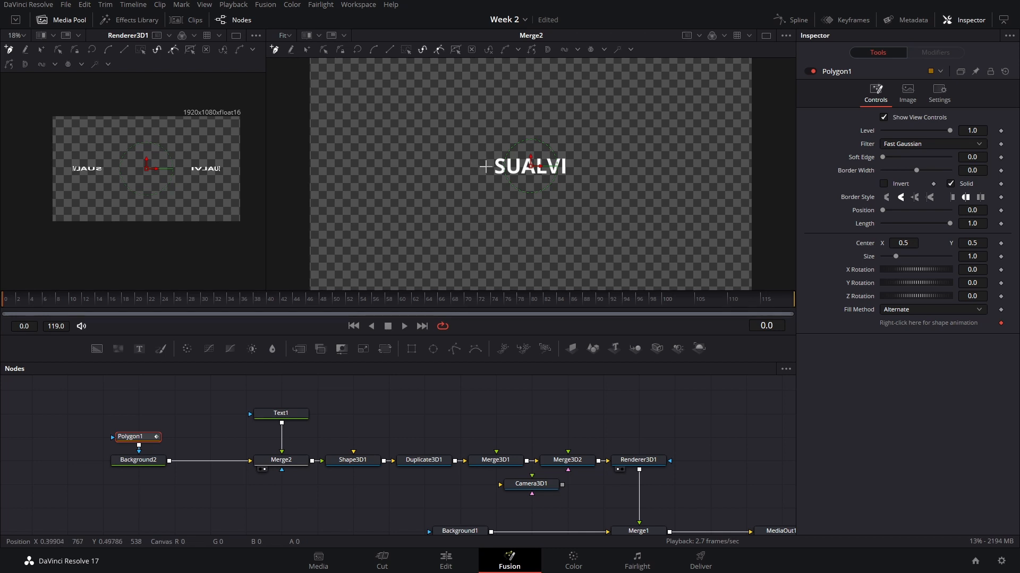
drag(485, 166, 436, 168)
click(453, 166)
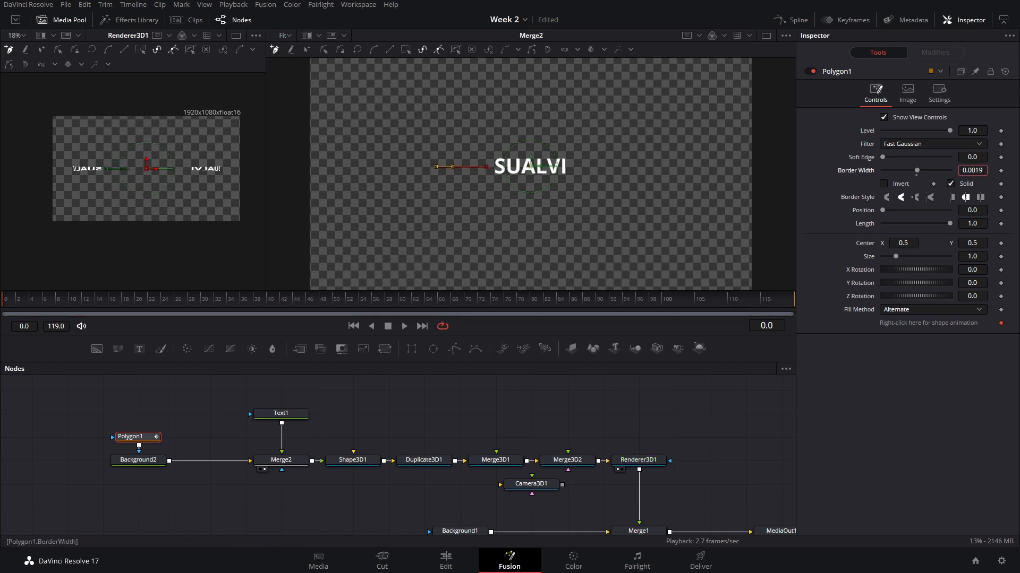
drag(917, 170, 918, 170)
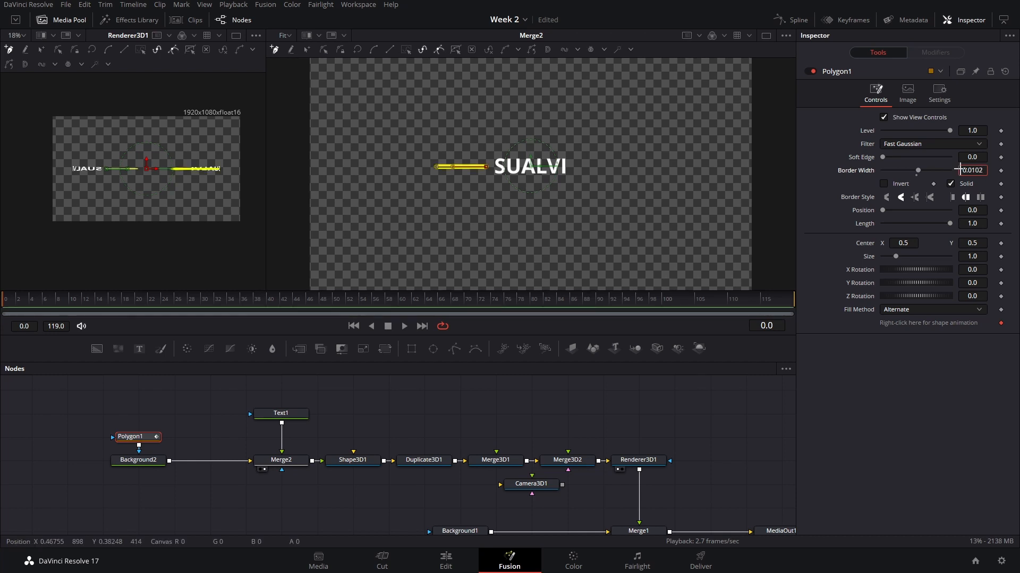
Step: Add an ellipse mask between Polygon1 and Background2, about 0.043 in width and height, at the line's outer end with center X 0.288
drag(149, 441, 149, 418)
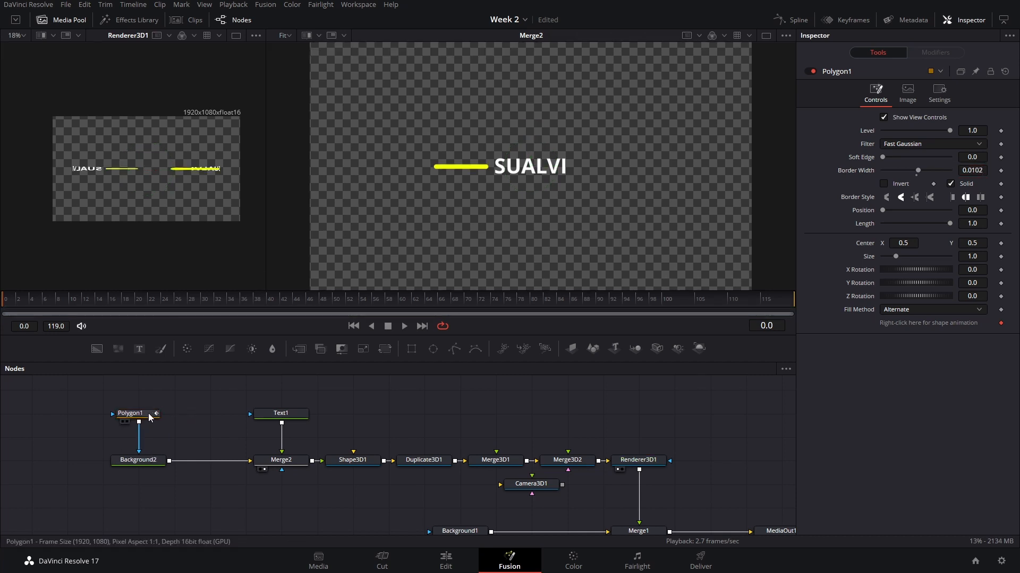
click(149, 416)
click(434, 350)
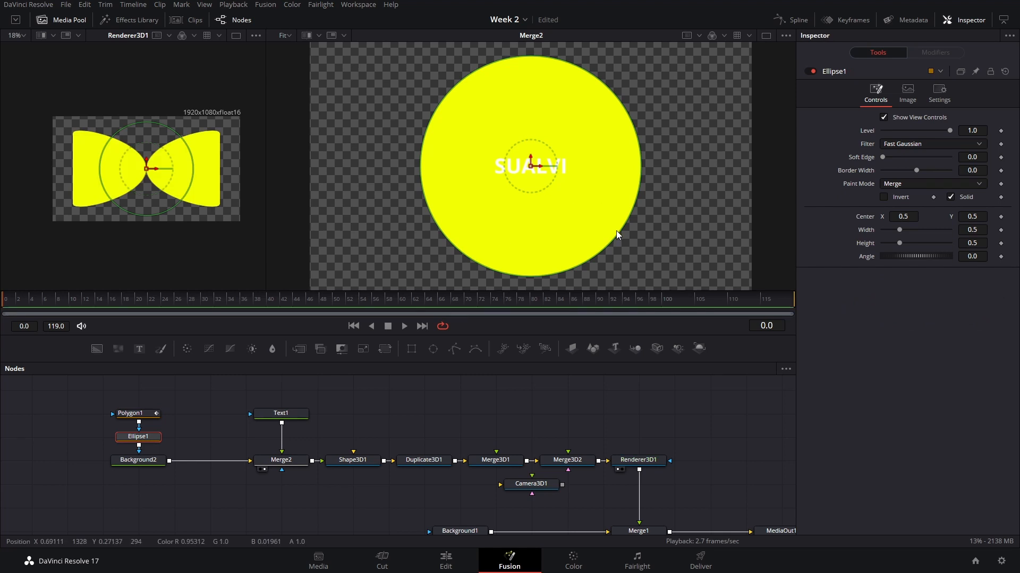
drag(620, 232, 538, 173)
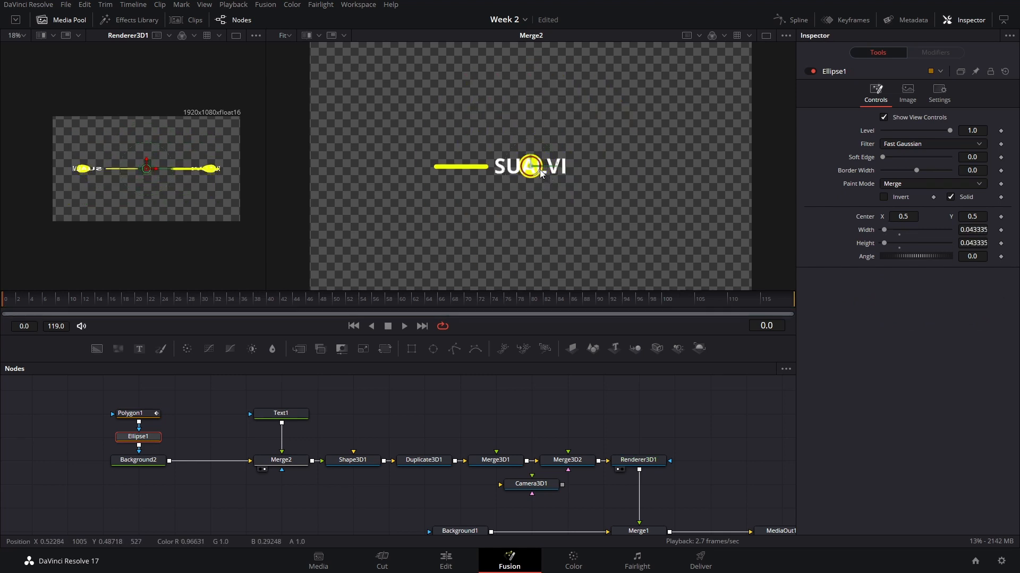
drag(903, 216, 860, 216)
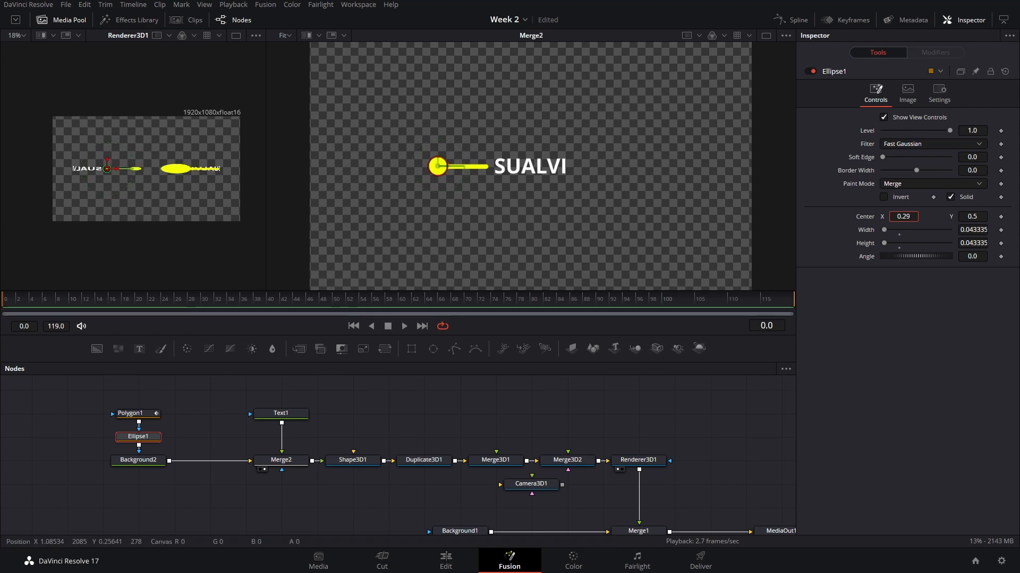
scroll(414, 168, up, 4)
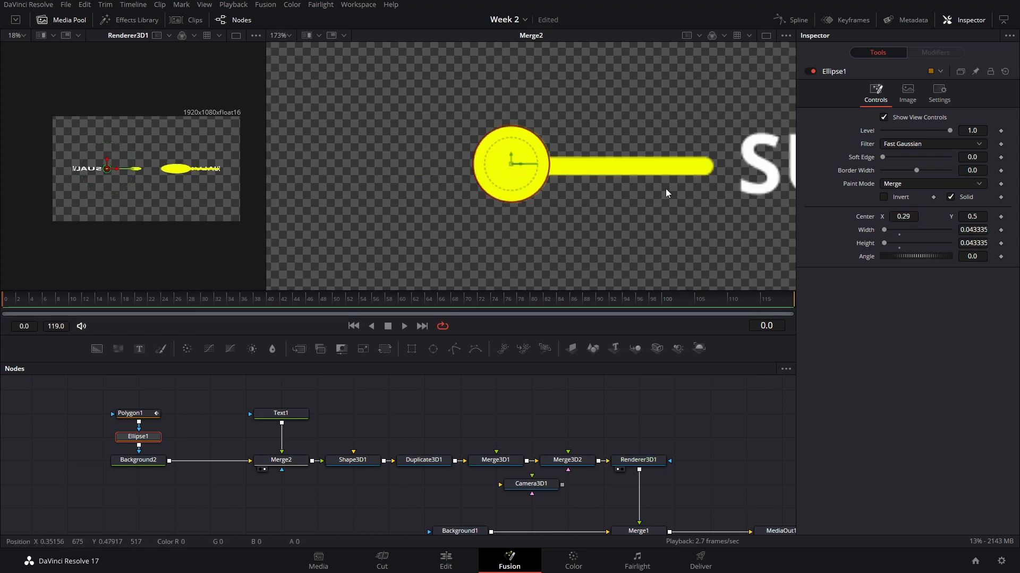
mouse_move(906, 216)
mouse_down()
mouse_move(842, 217)
mouse_move(906, 216)
mouse_up()
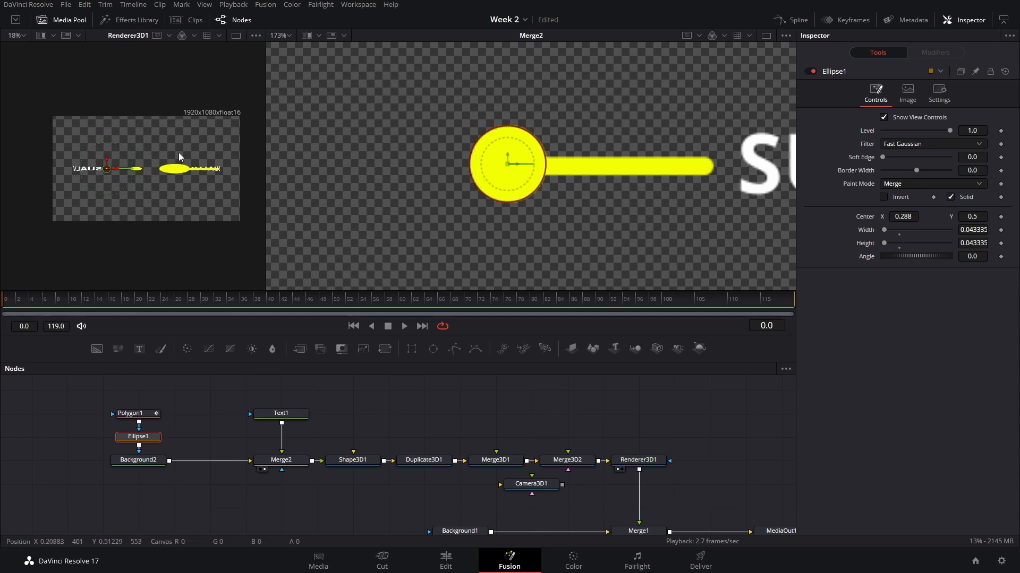
Step: Reshape the ellipse mask into a narrow upright oval about 0.014 wide and 0.041 high, so it renders round on the cylinder
scroll(155, 184, up, 2)
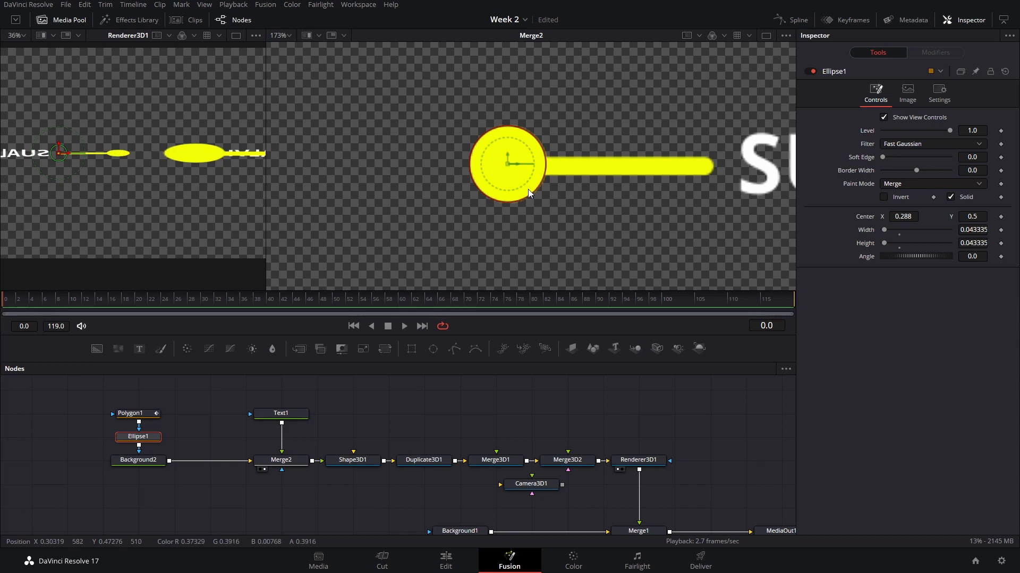
drag(509, 202, 509, 224)
drag(545, 162, 520, 165)
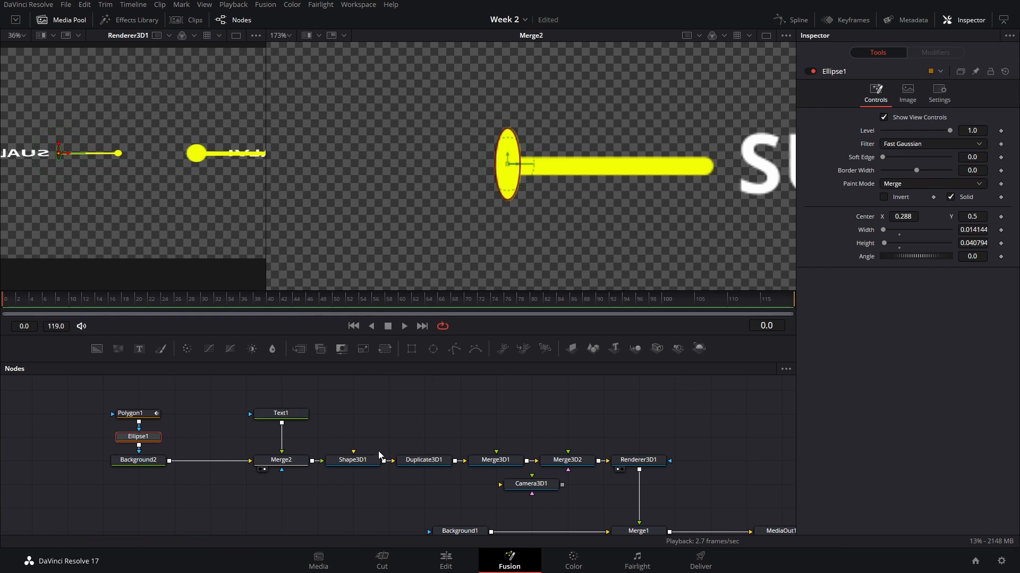
click(353, 459)
scroll(577, 209, down, 3)
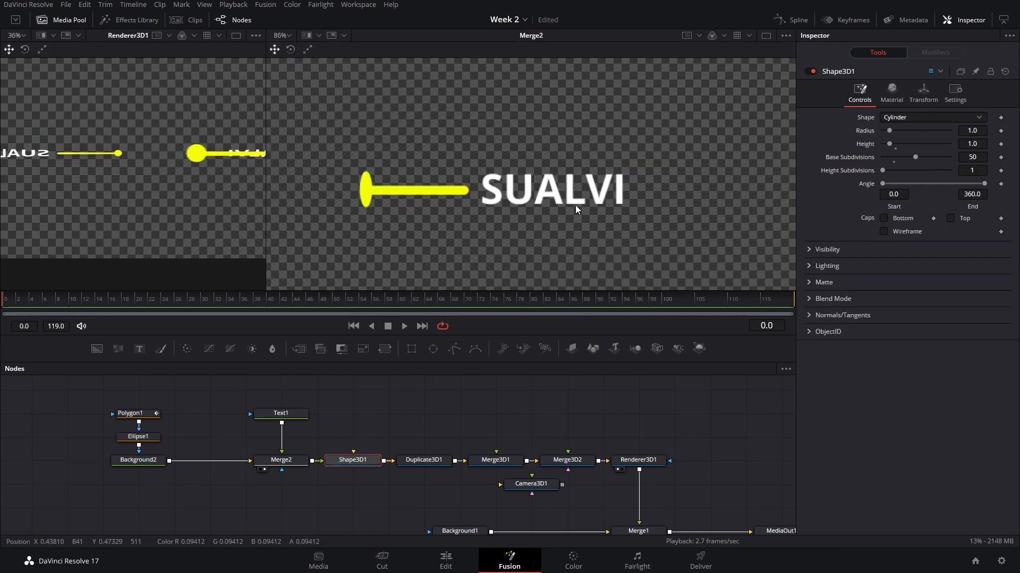
scroll(578, 208, down, 2)
scroll(209, 181, down, 3)
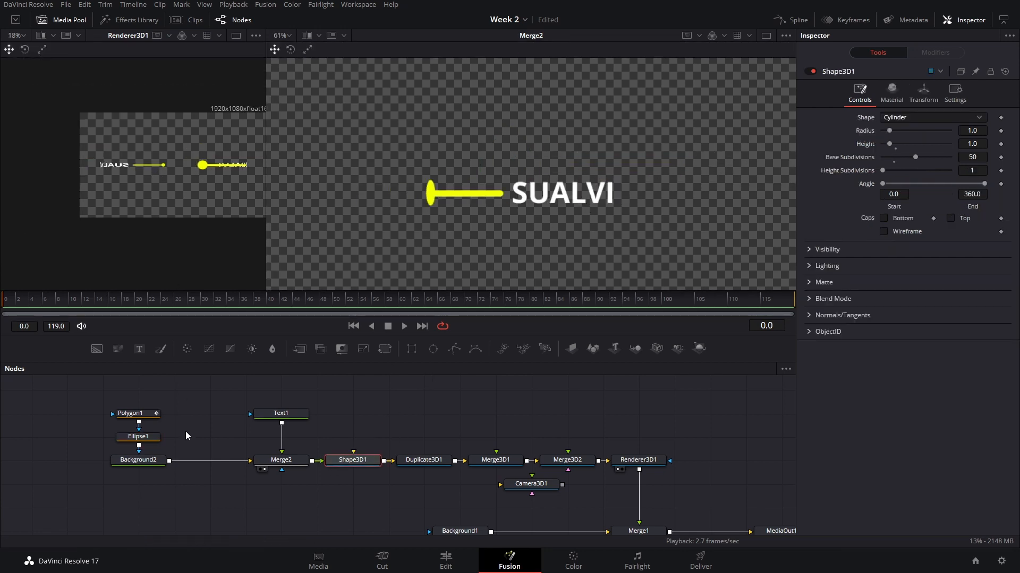
Step: Insert a Mirrors node between Background2 and Merge2, rearranging the neighbouring nodes, so the yellow line also flanks the text's other side
drag(248, 411, 250, 467)
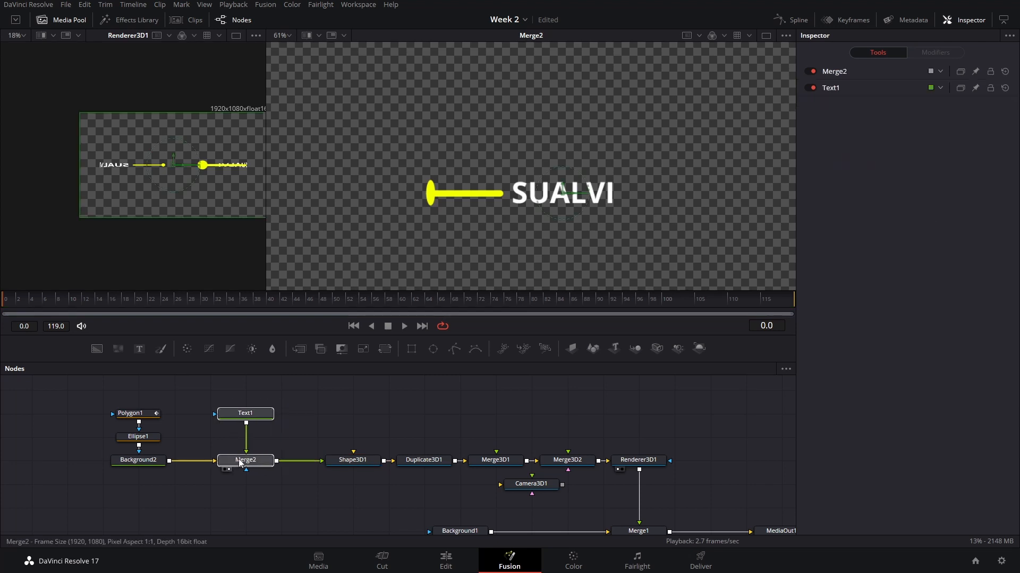
click(264, 464)
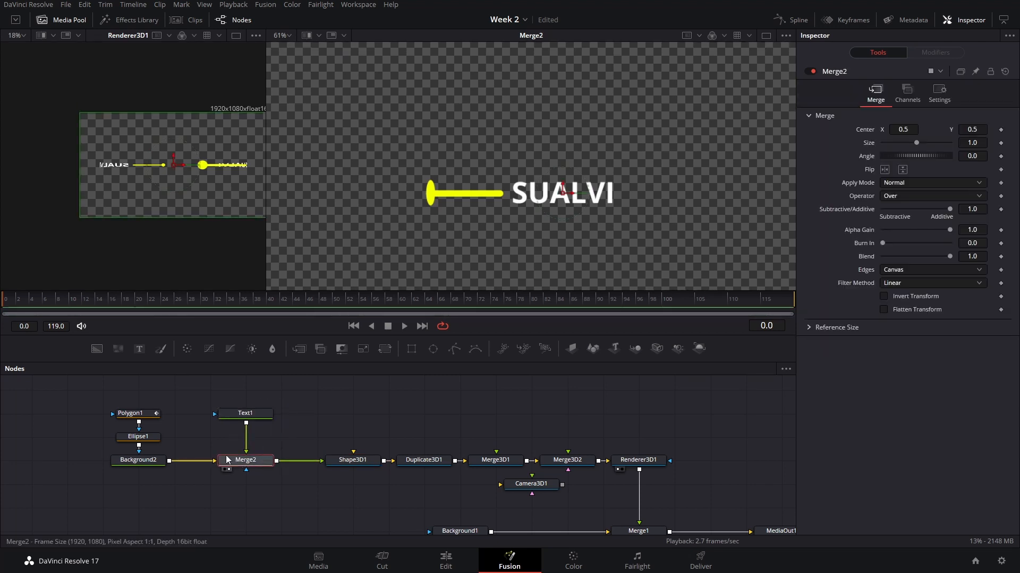
click(158, 460)
key(shift+space)
text(M)
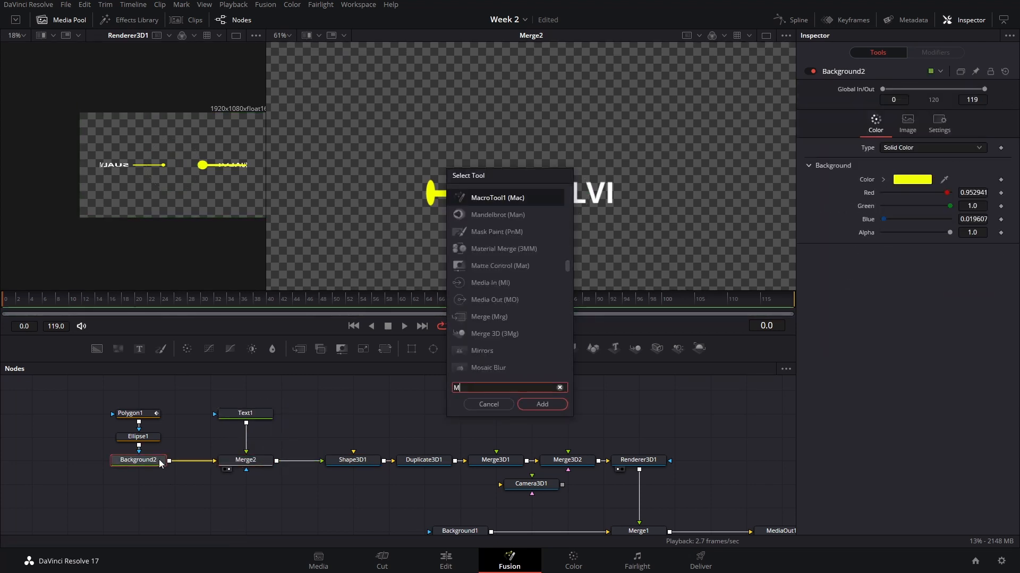
text(irrors)
key(Return)
drag(87, 396, 218, 473)
drag(213, 461, 141, 461)
drag(294, 465, 223, 465)
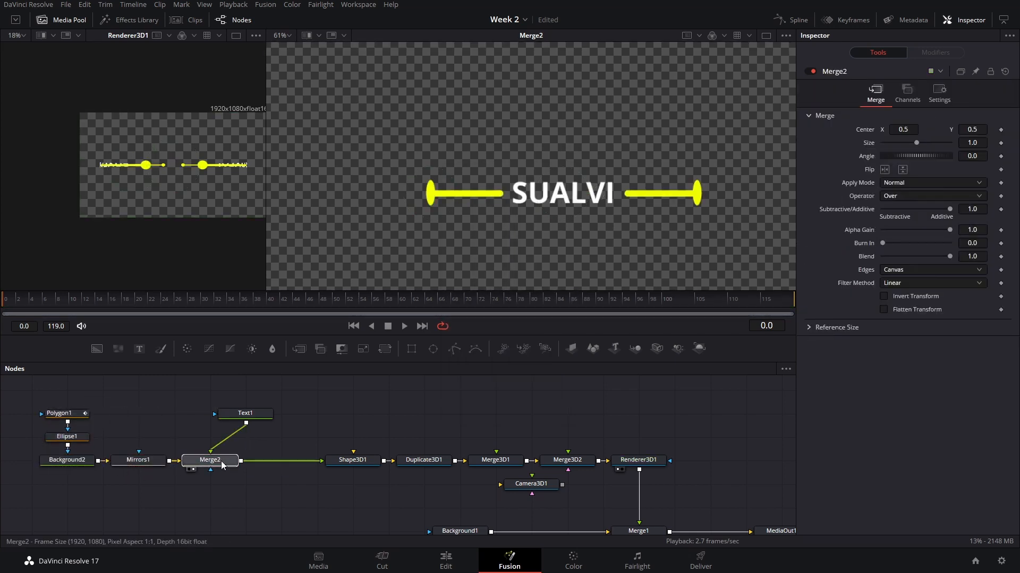
click(141, 461)
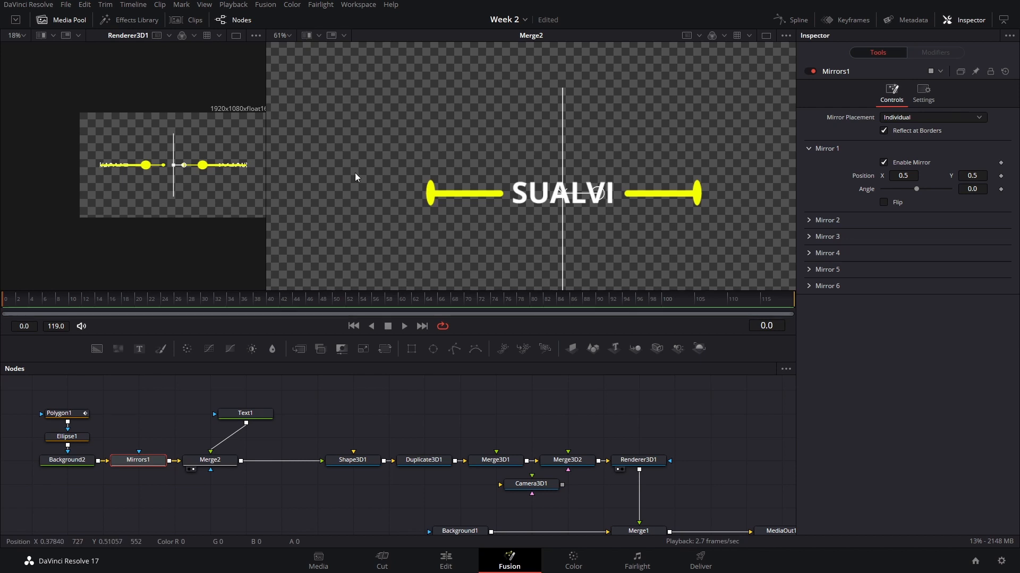
Step: Display Merge3D2 in the larger viewer and connect Camera3D1 to it
click(570, 465)
key(2)
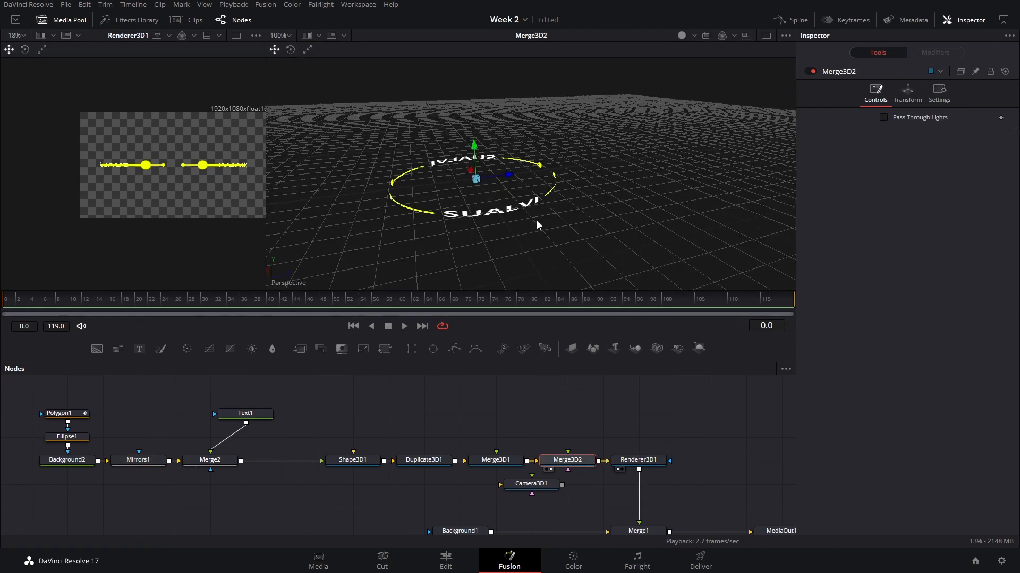
drag(537, 221, 495, 182)
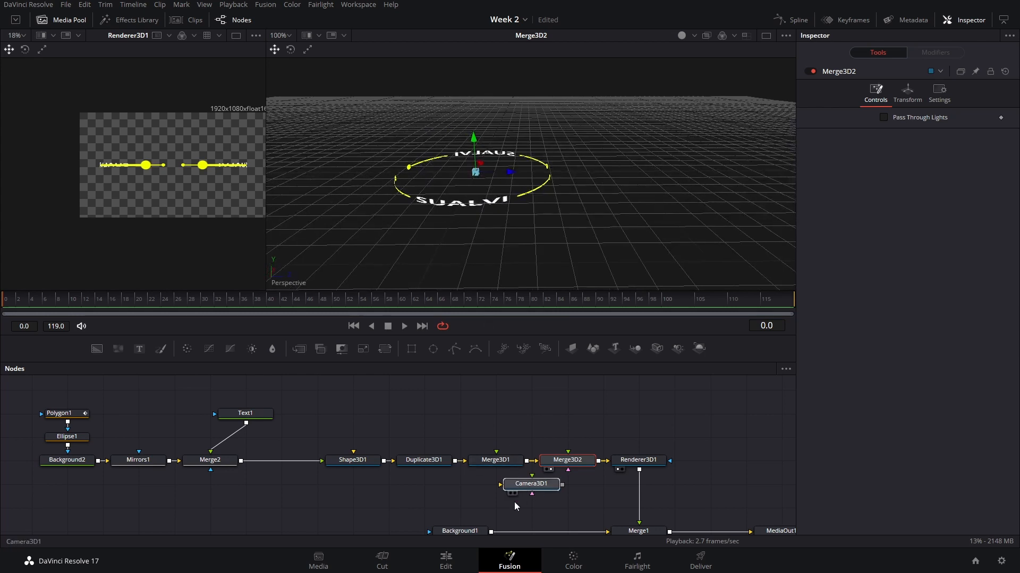
click(514, 502)
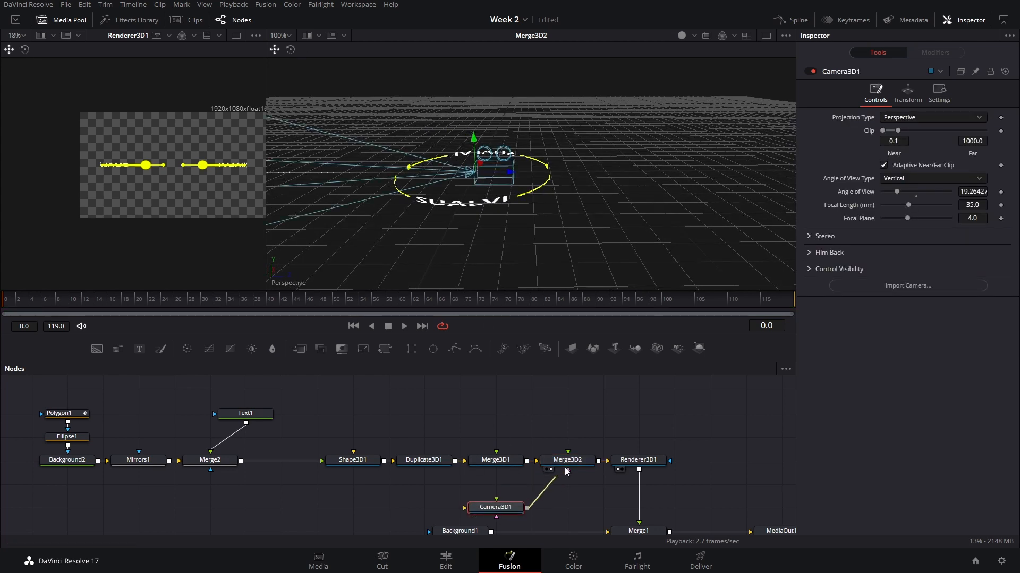
drag(526, 508, 568, 469)
click(638, 459)
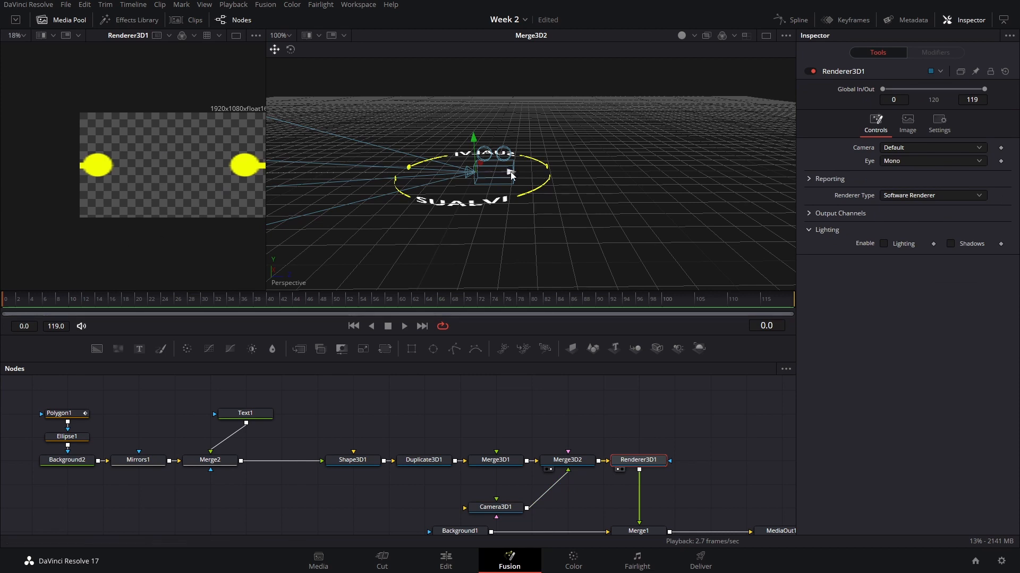
Step: Move the camera backward along its viewing axis, away from the text ring
drag(510, 171, 534, 281)
scroll(640, 194, down, 1)
scroll(637, 193, down, 1)
Step: Enlarge the SUALVI text of Text1 to a size of about 0.106
click(229, 416)
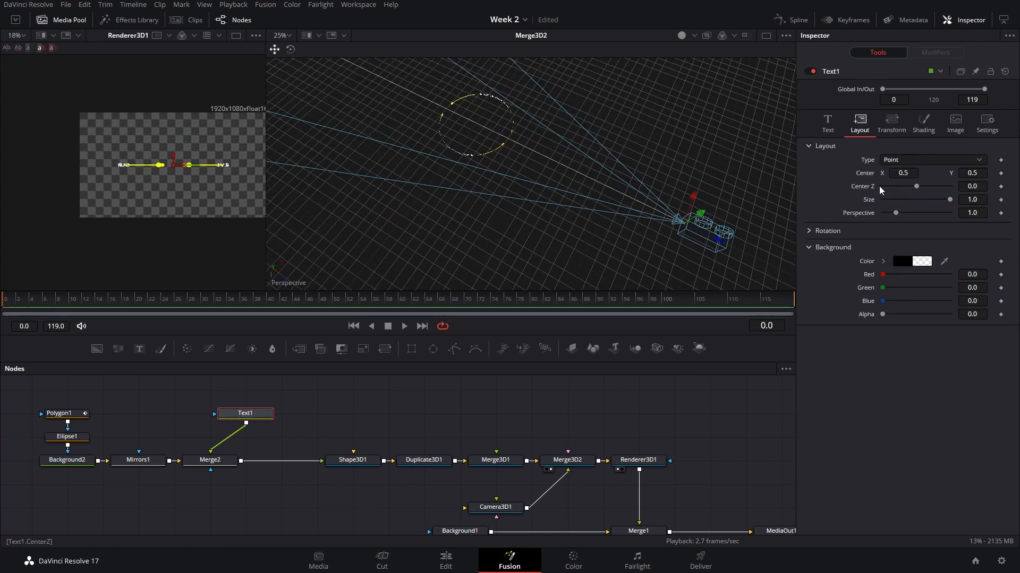
click(826, 126)
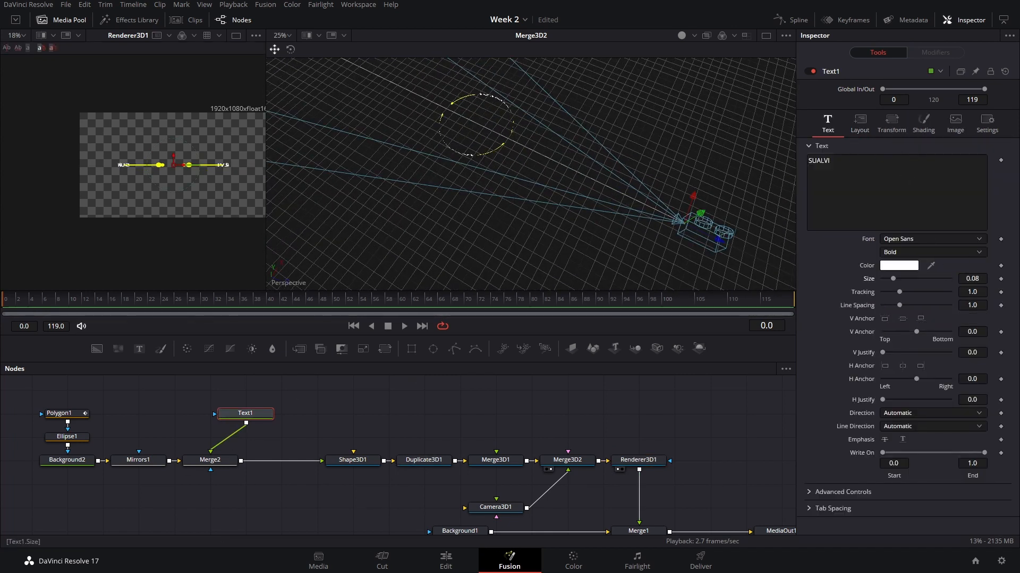
drag(893, 278, 896, 279)
drag(458, 187, 497, 120)
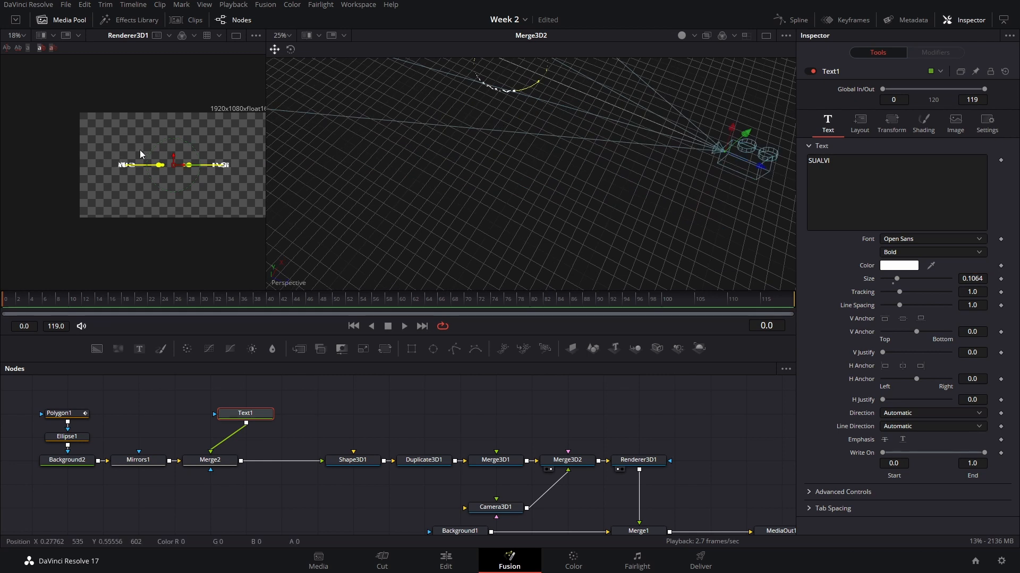
Step: Move the camera forward along its viewing axis, closer to the text ring
drag(638, 238, 599, 300)
drag(696, 235, 454, 190)
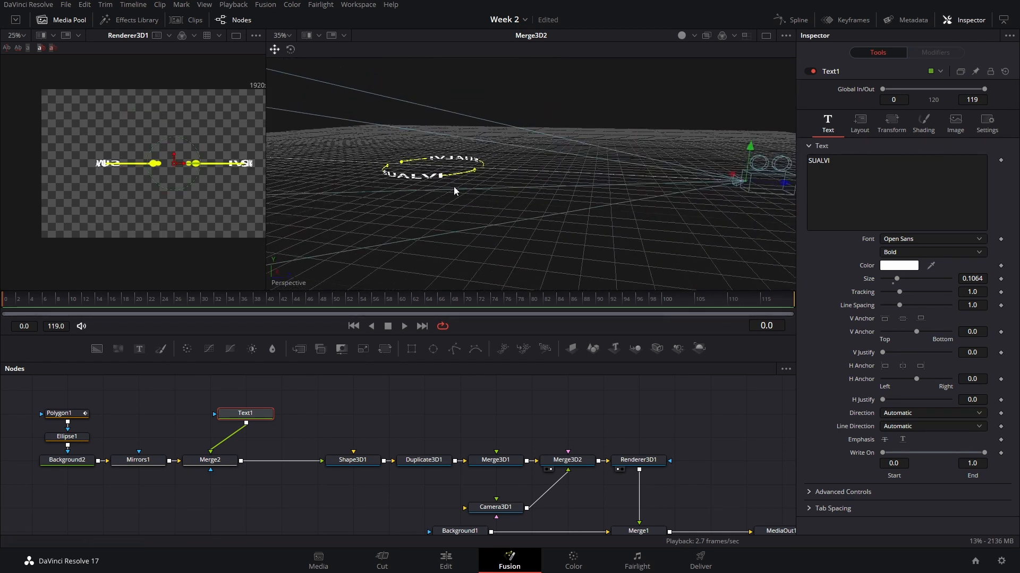
drag(788, 190, 726, 192)
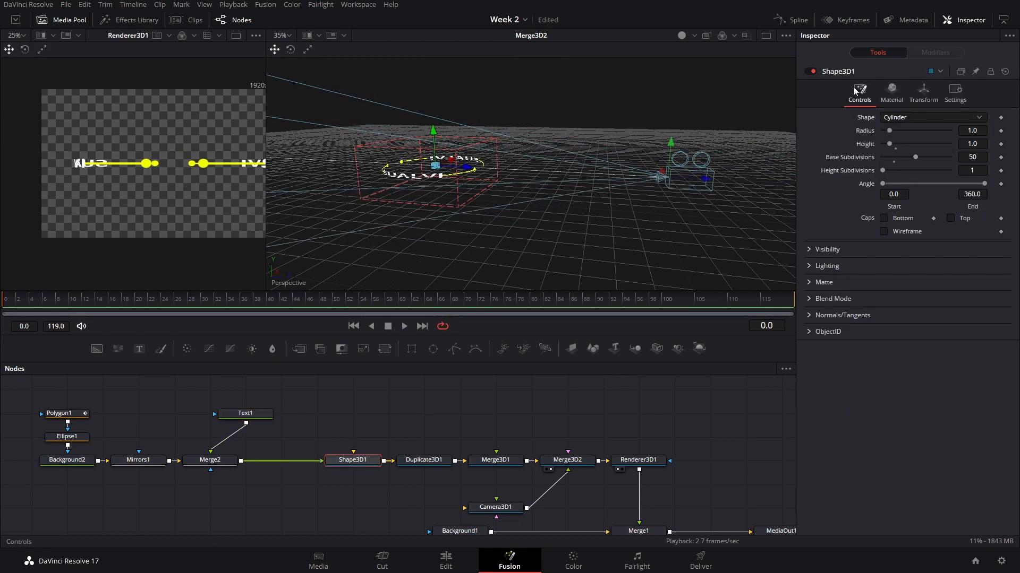
Step: Rotate the Shape3D1 cylinder around its Y axis, trying different angles and settling on 90 degrees, so the text faces the camera
click(892, 93)
click(923, 93)
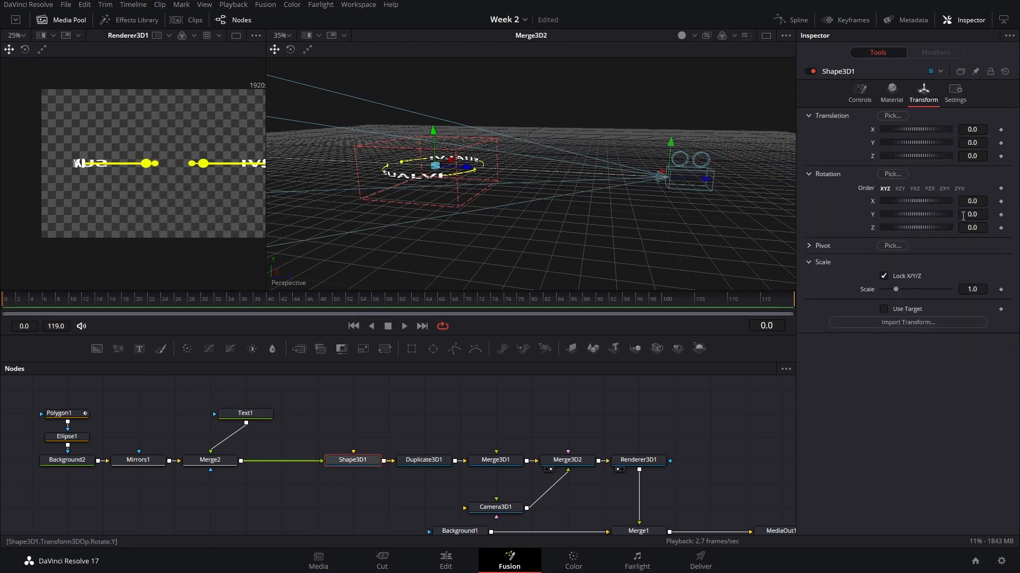
drag(963, 215, 1009, 216)
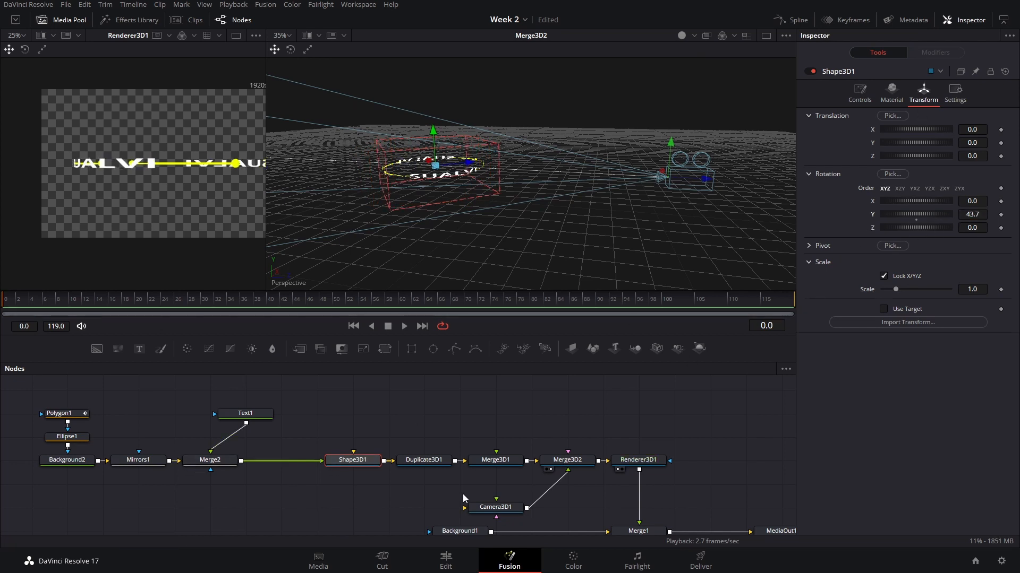
drag(972, 214, 987, 214)
double_click(960, 214)
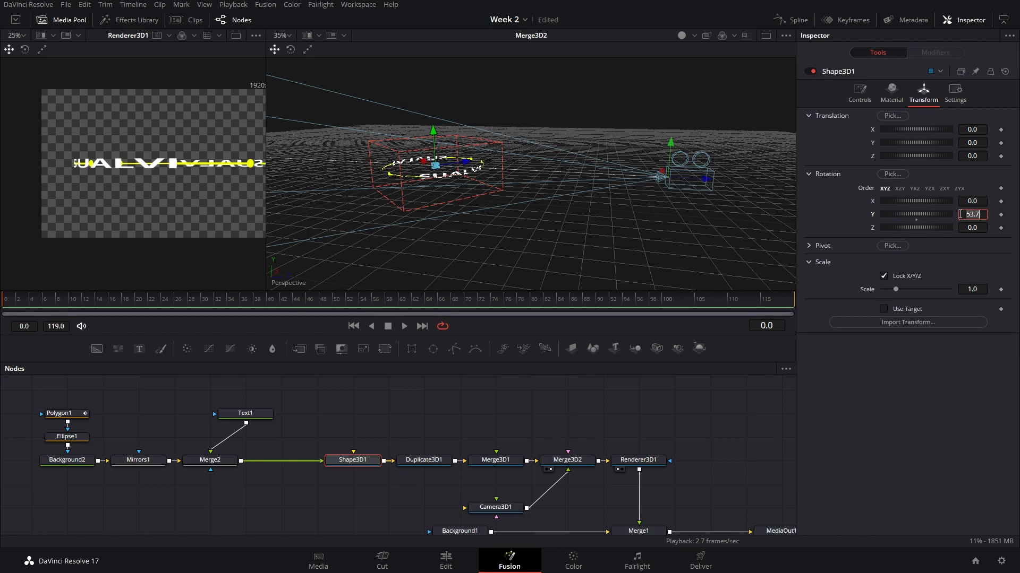
key(Return)
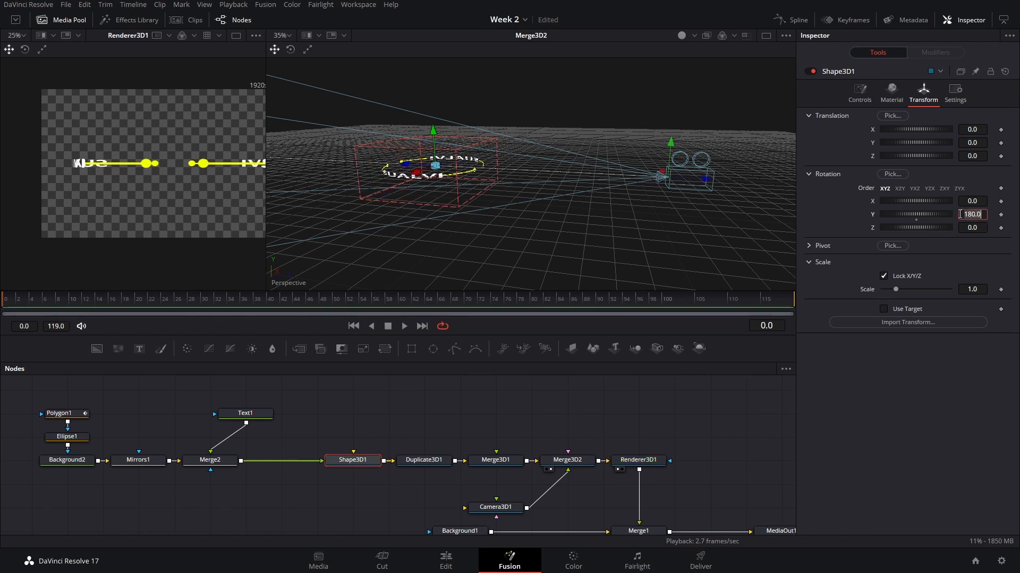
text(0)
key(Tab)
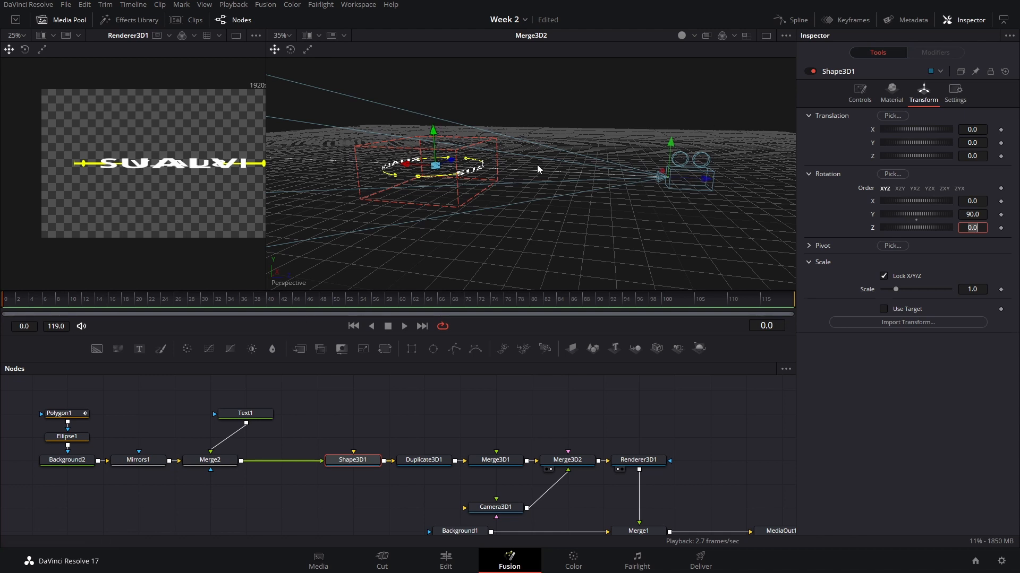
Step: Display Merge2 in the larger viewer, with the junction of the yellow line and the enlarged text in close view
click(80, 437)
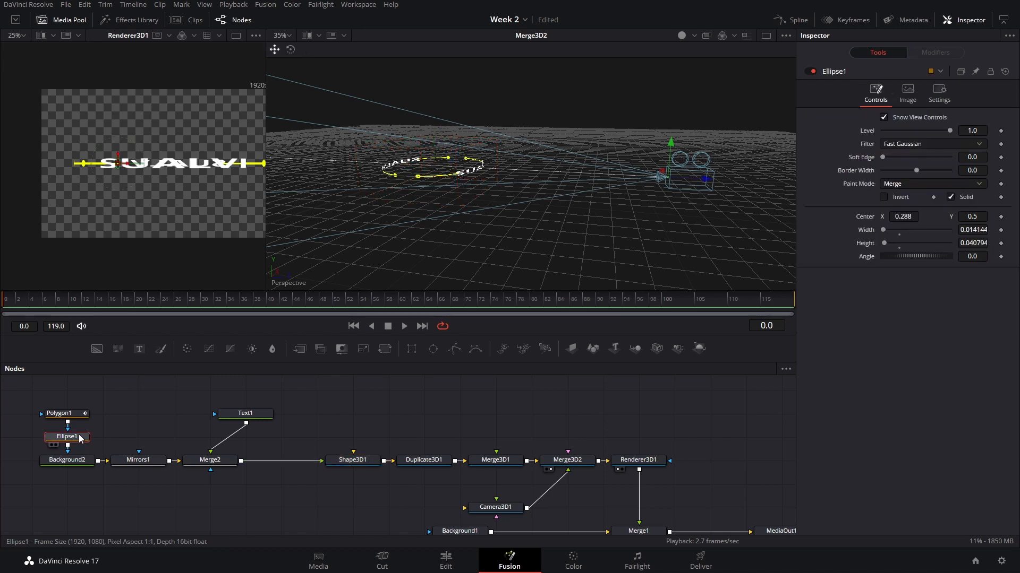
click(77, 415)
scroll(156, 165, up, 3)
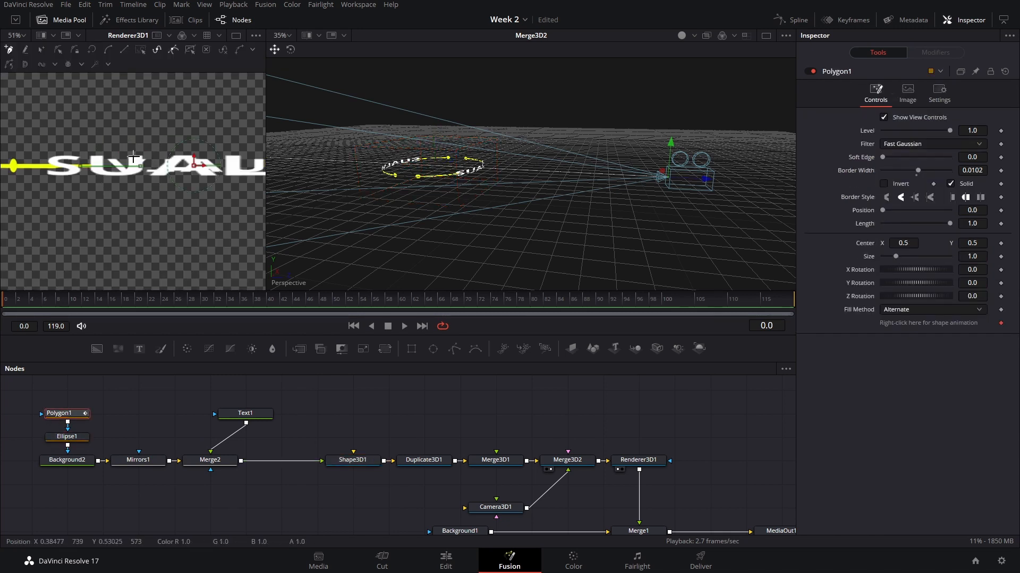
click(227, 461)
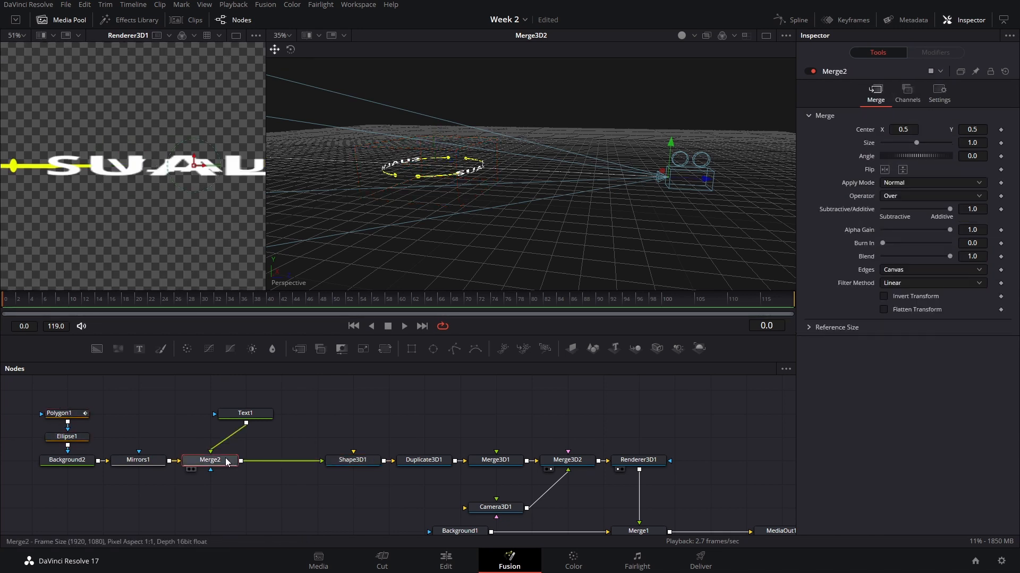
key(2)
scroll(482, 159, up, 5)
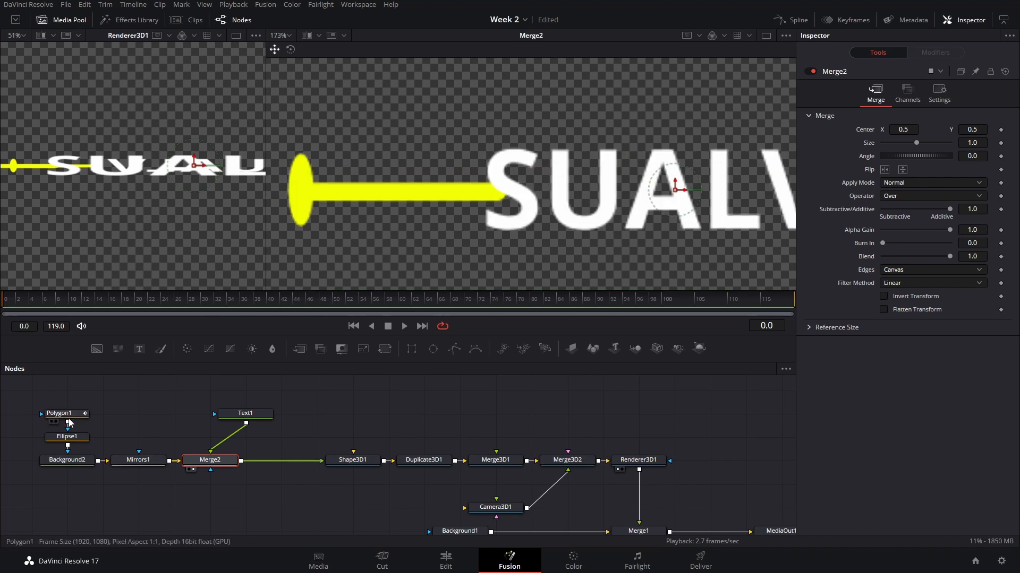
Step: Select all points of the Polygon1 line, with Ellipse1 also selected, and shift the line outward until it clears the letter S
click(65, 414)
scroll(456, 215, down, 2)
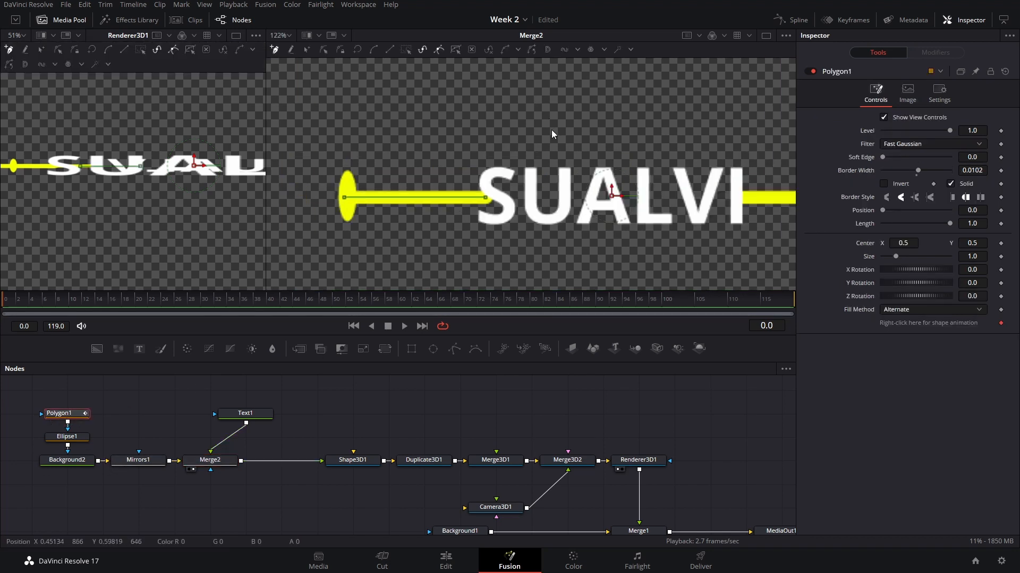
drag(551, 134, 299, 281)
ctrl+click(87, 440)
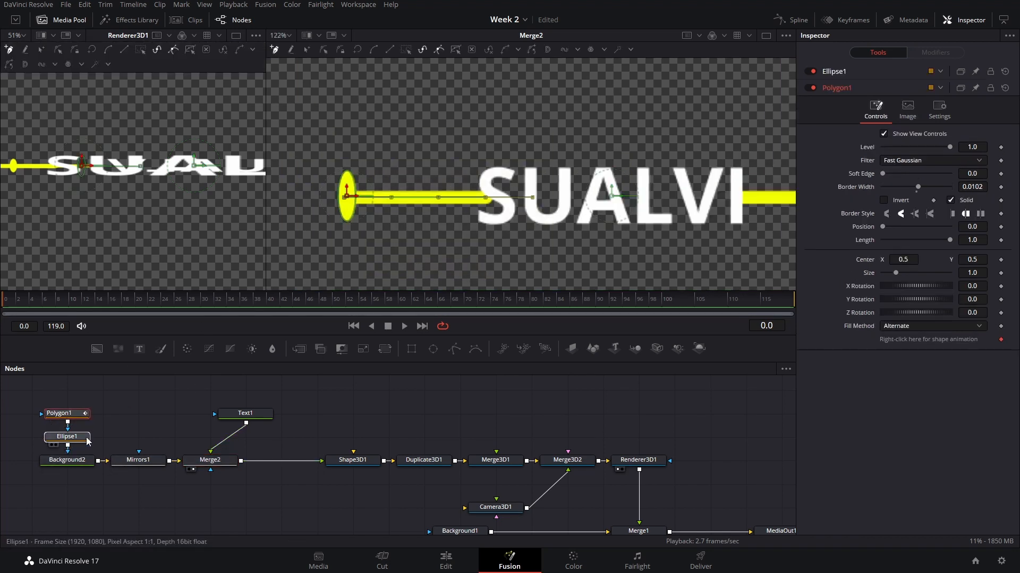
drag(293, 143, 636, 306)
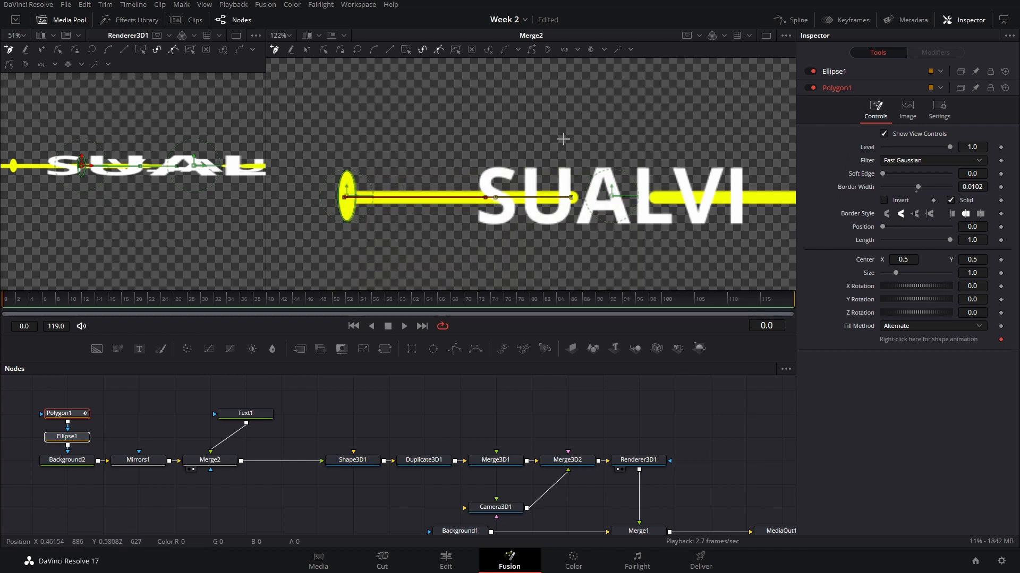
drag(553, 135, 299, 288)
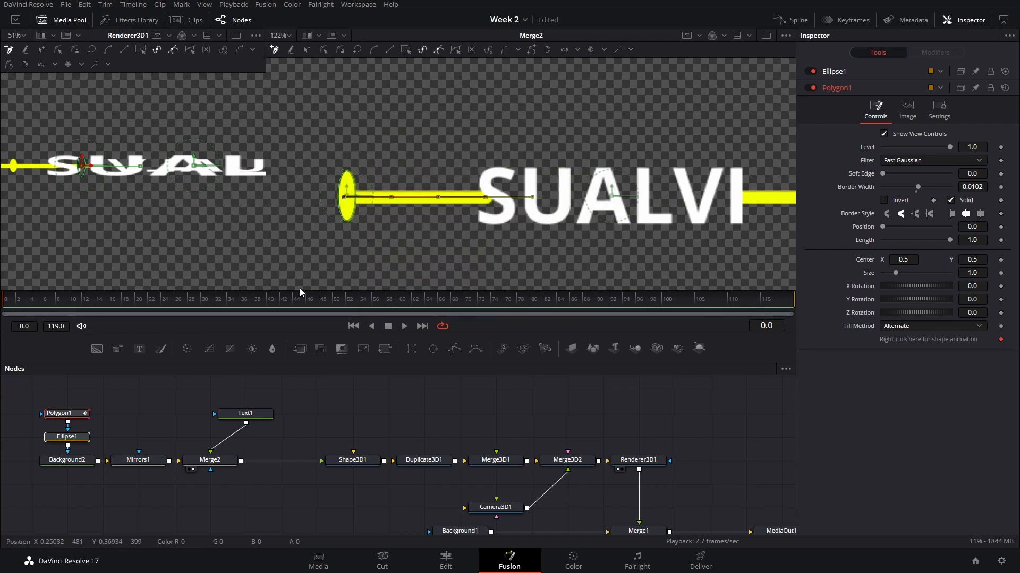
key(Left)
key(Left)
key(Left)
key(Left)
key(Left)
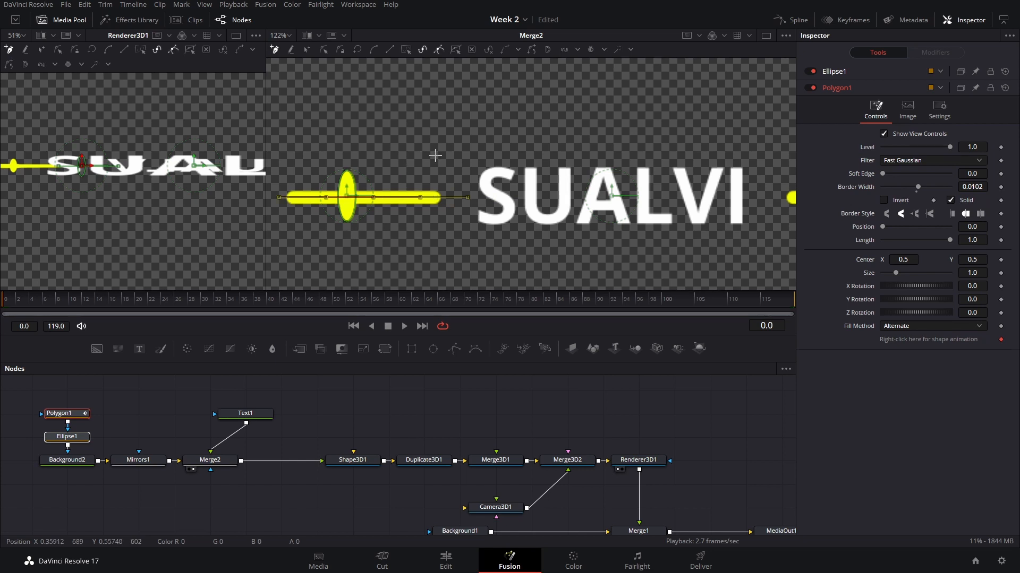
drag(453, 165, 499, 177)
Step: Nudge the Ellipse1 mask outward to the far end of the yellow line, at a center X of about 0.234
drag(373, 230, 447, 132)
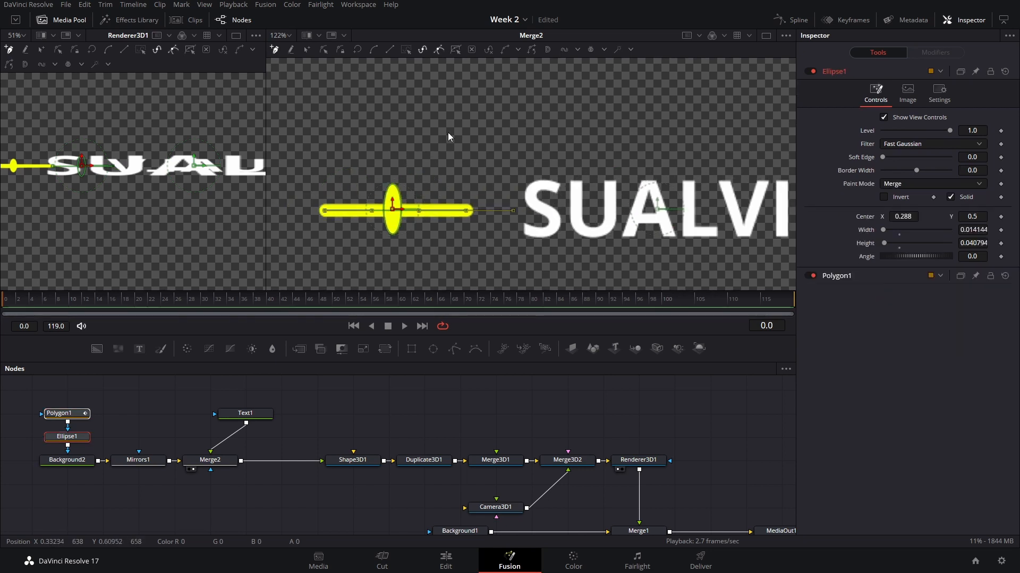
key(shift+Left)
key(shift+Left)
key(shift+Left)
key(shift+Left)
key(shift+Left)
key(shift+Left)
key(shift+Left)
key(shift+Left)
key(shift+Left)
key(shift+Left)
key(shift+Left)
key(shift+Left)
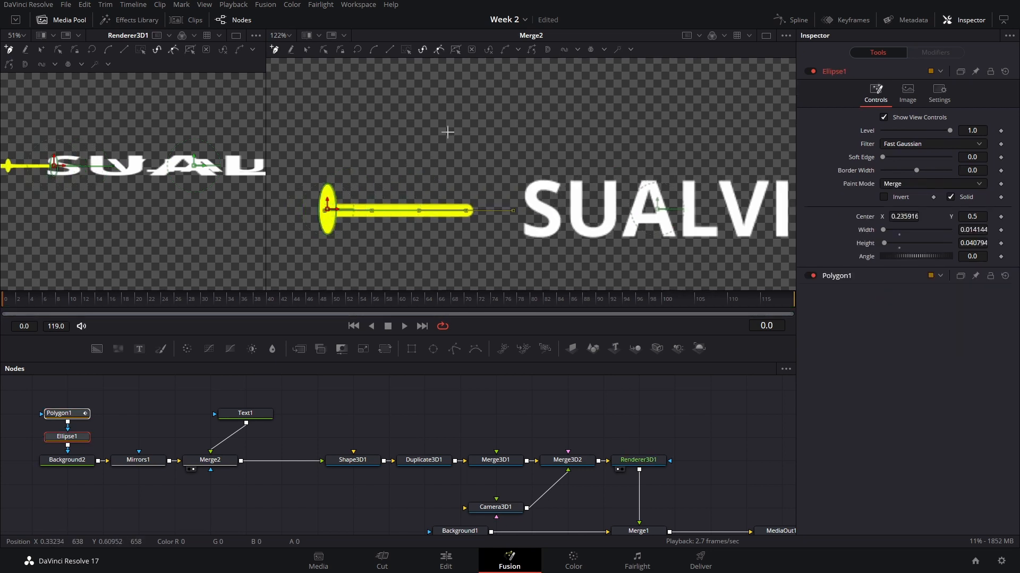
key(shift+Right)
key(shift+Right)
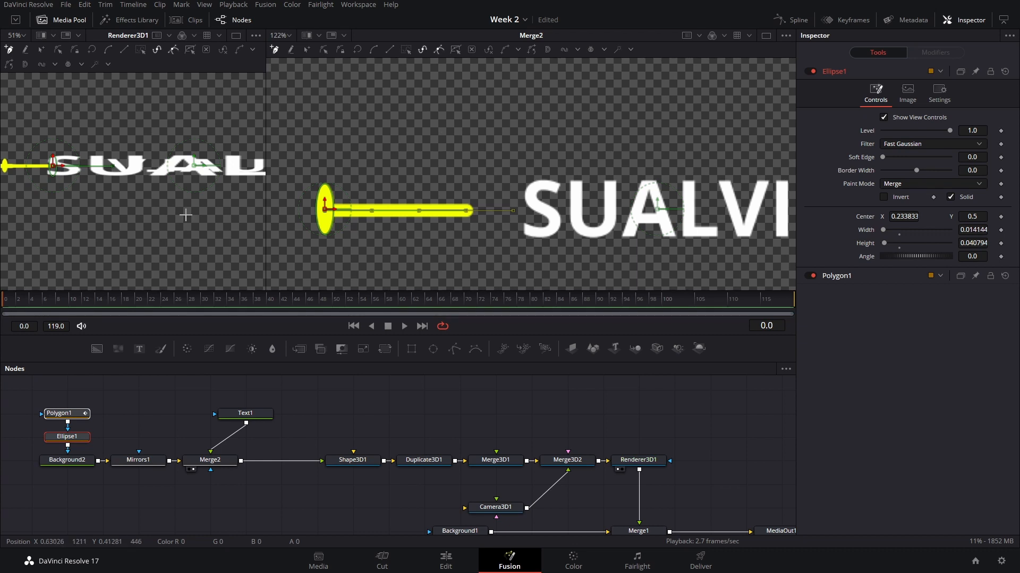
scroll(132, 212, down, 3)
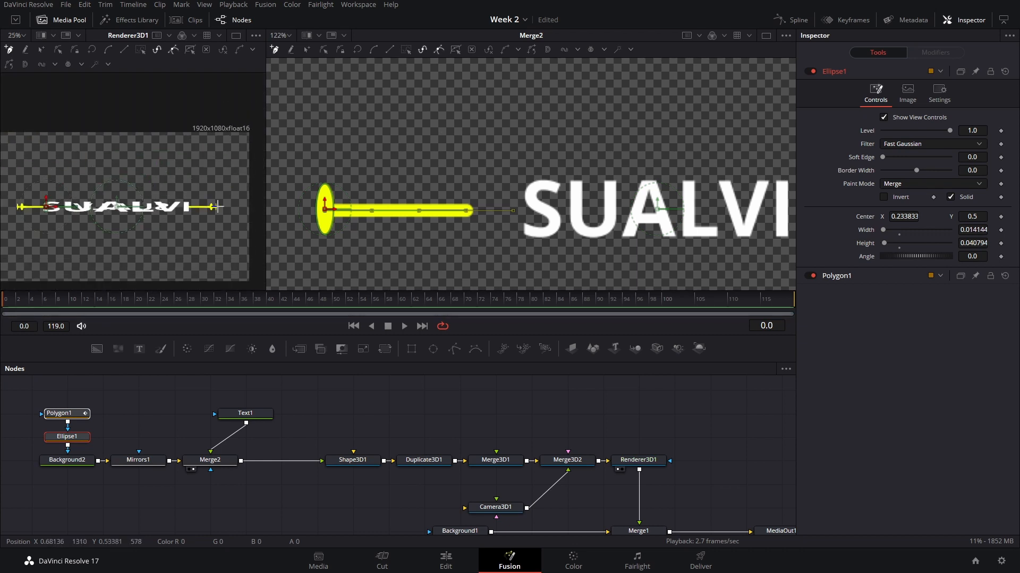
Step: Display Merge3D2 in the larger viewer and examine the spacing of the text, lines and round ends around the ring
drag(598, 468, 495, 434)
click(476, 426)
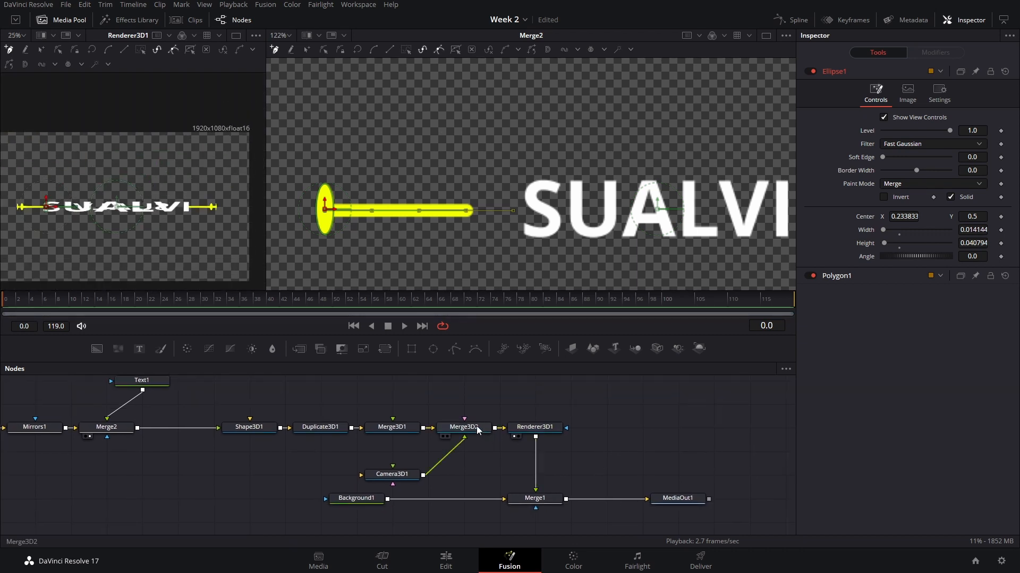
key(2)
drag(582, 177, 547, 167)
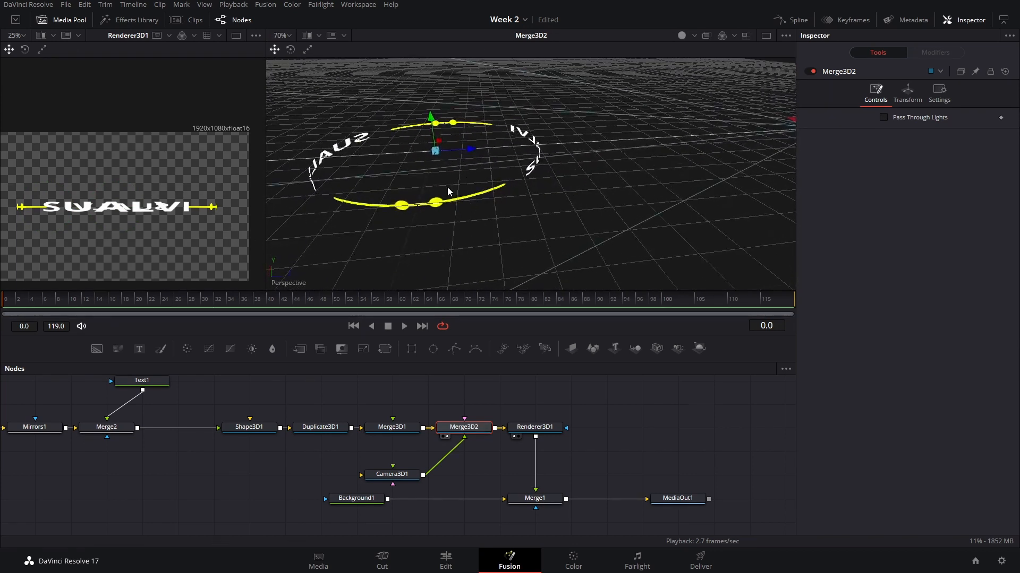
scroll(447, 187, up, 3)
drag(449, 219, 489, 179)
drag(89, 402, 146, 450)
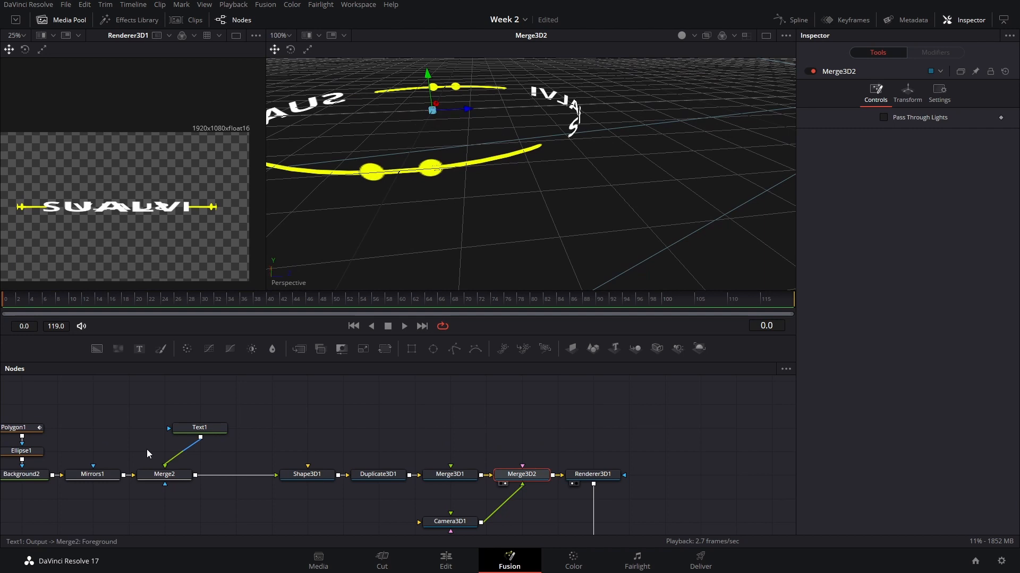
click(16, 428)
drag(536, 171, 587, 166)
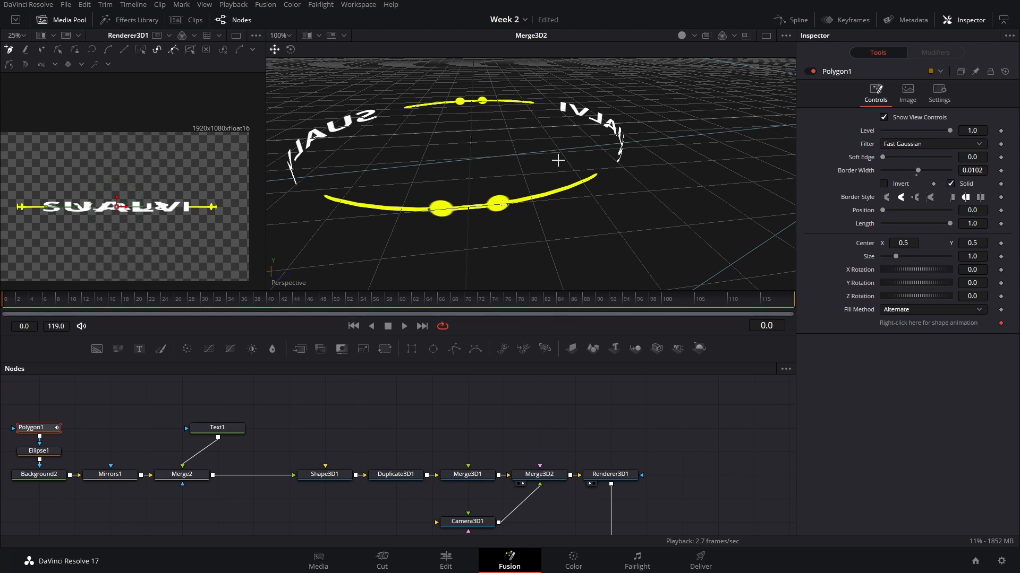
drag(706, 175, 425, 154)
scroll(424, 160, down, 1)
scroll(539, 234, down, 2)
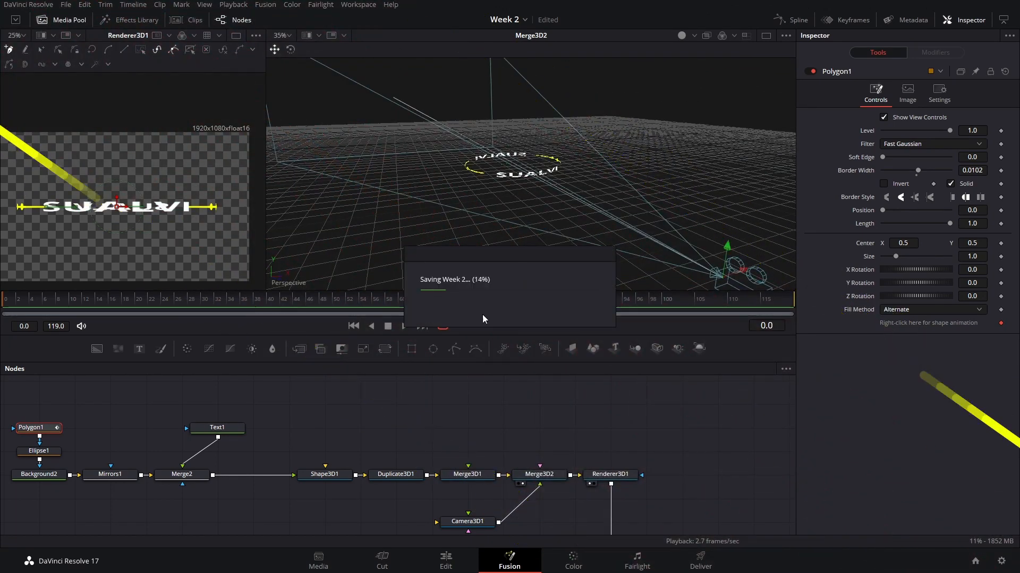
Step: Shift Shape3D1, Duplicate3D1 and Merge3D1 closer to Merge2 in the node graph, leaving a gap before Merge3D2
click(223, 431)
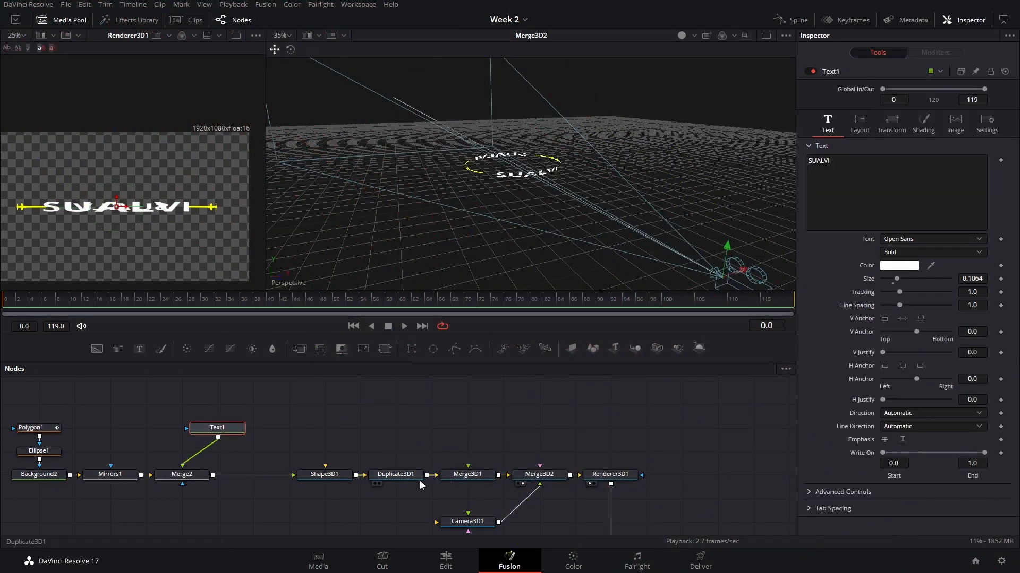
drag(394, 476, 358, 477)
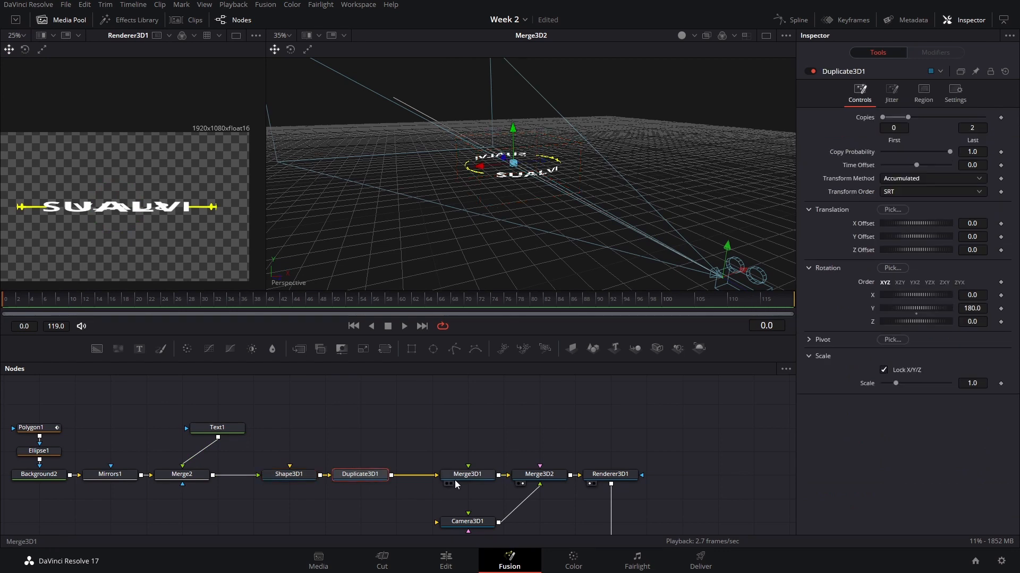
drag(481, 477, 447, 478)
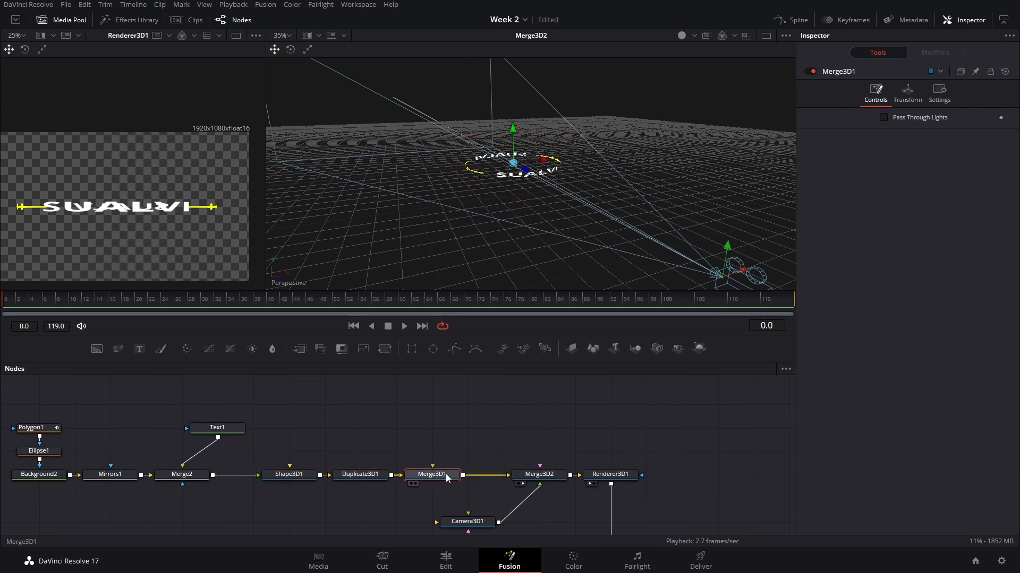
Step: Add an Anim Curves modifier to the Y rotation of Merge3D1
click(921, 93)
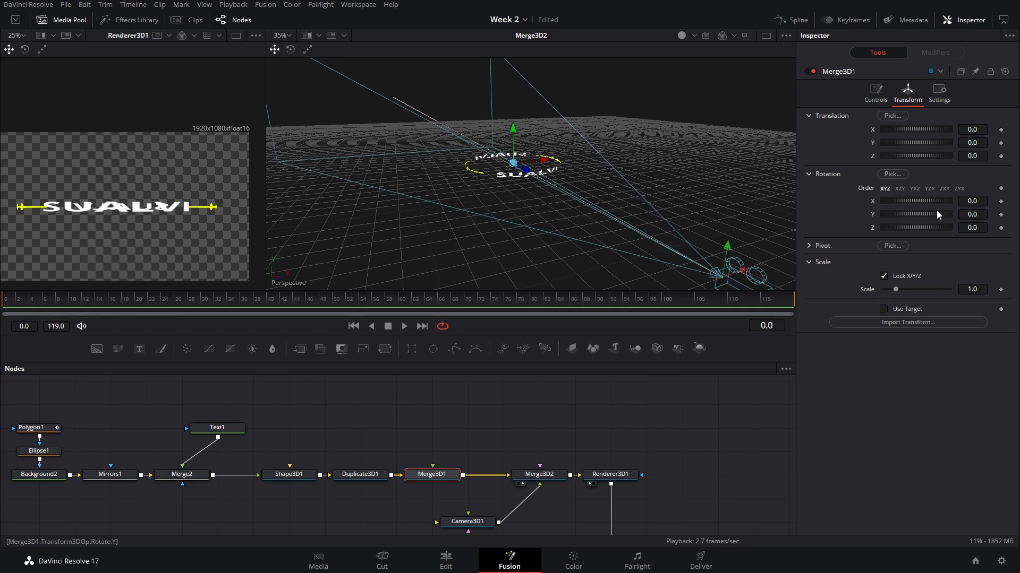
right_click(870, 216)
mouse_move(894, 271)
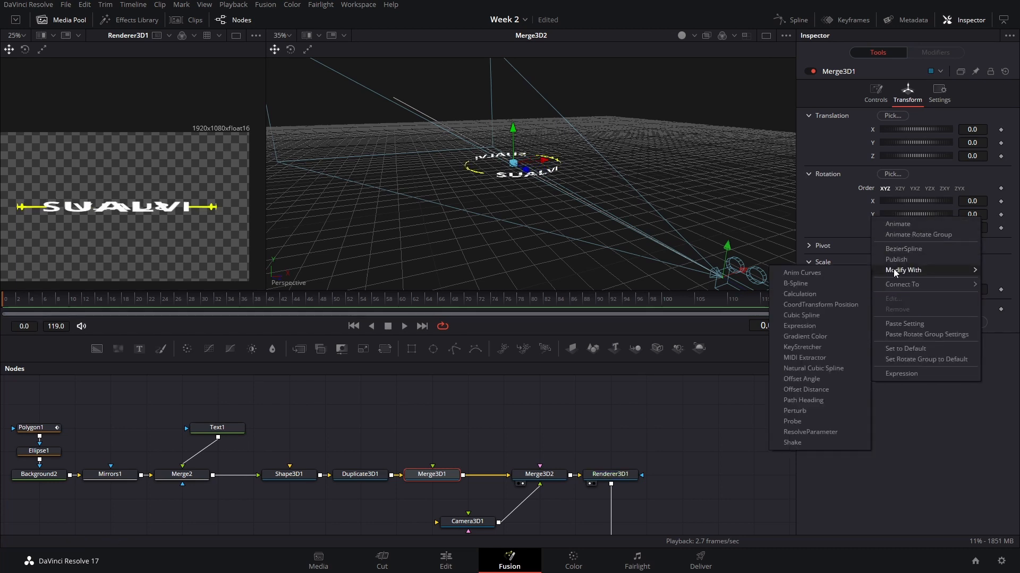
click(849, 273)
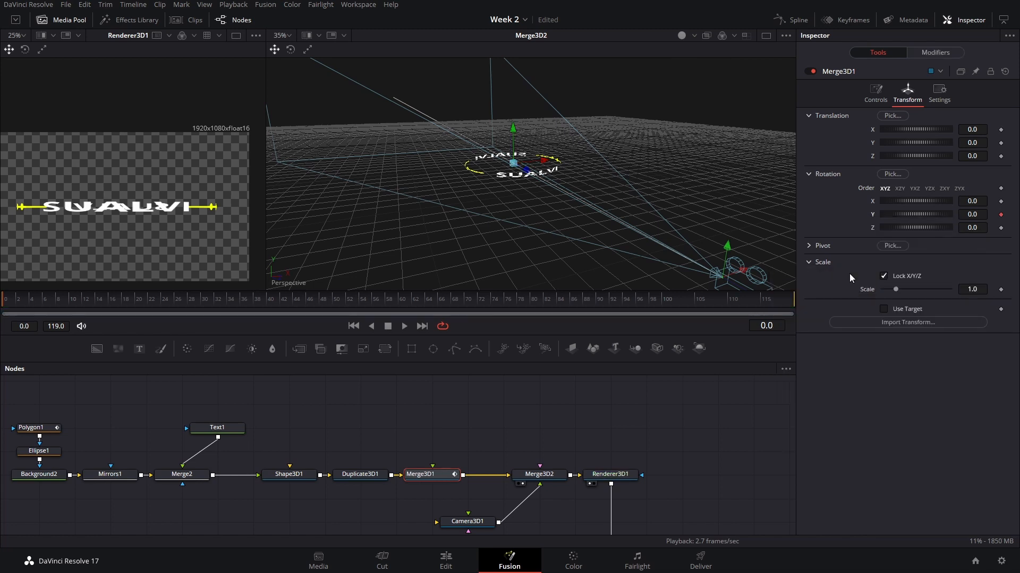
Step: Set the source of the Anim Curves modifier on Merge3D1's Y rotation to Duration
click(935, 52)
click(909, 130)
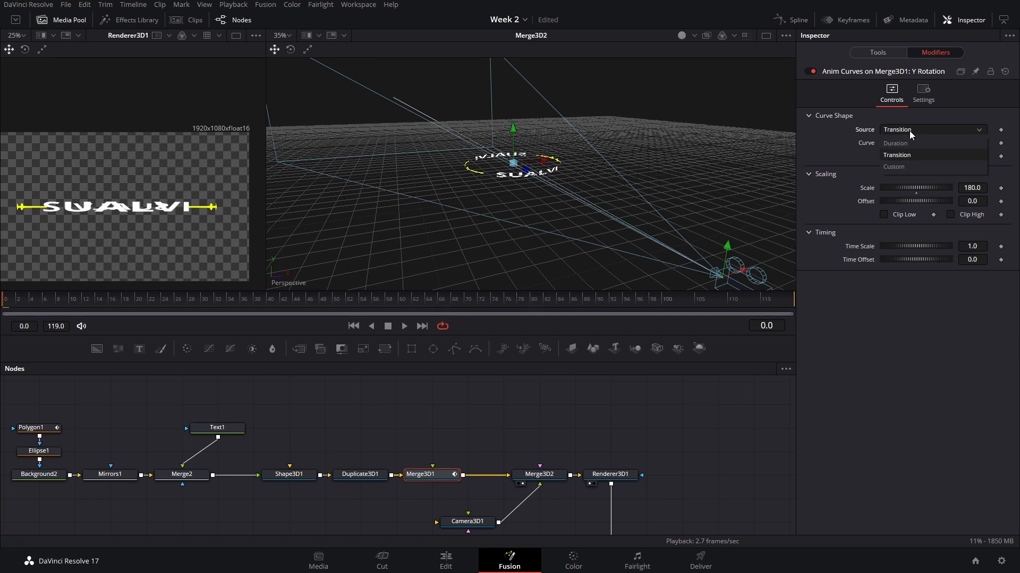
click(898, 130)
click(897, 131)
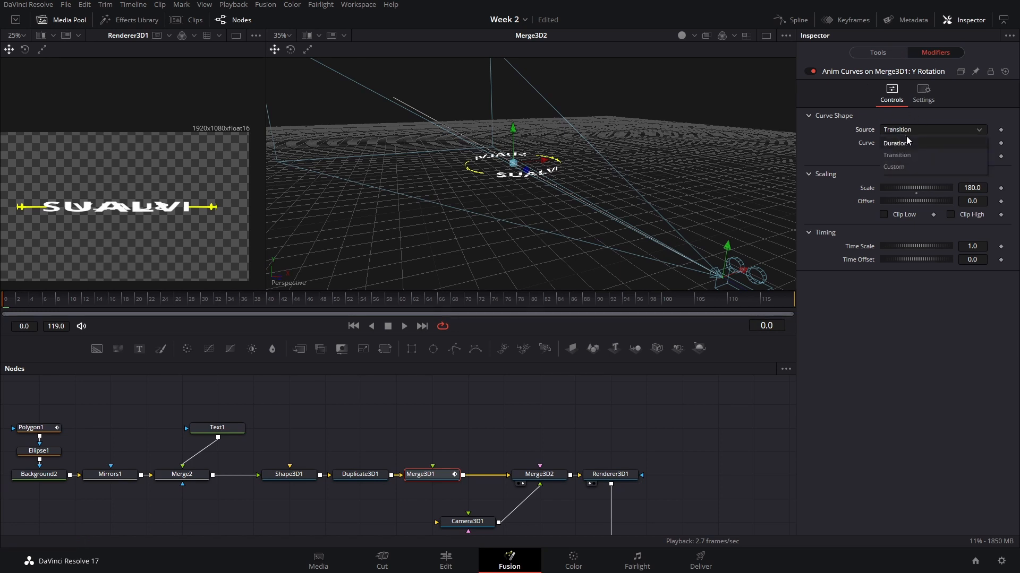
click(907, 142)
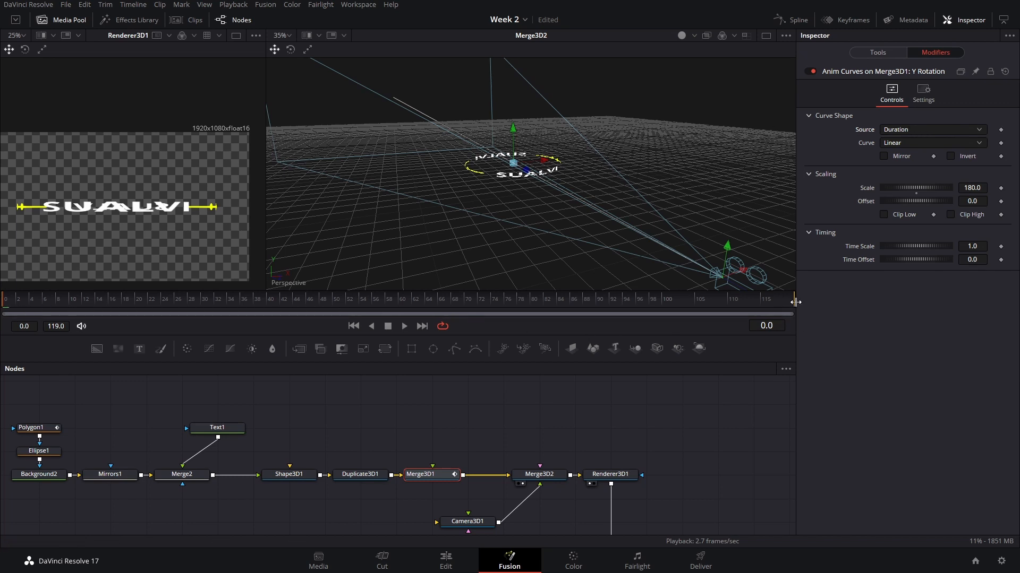
Step: Try the Easing curve type on the Y rotation's Anim Curves modifier
click(921, 128)
click(923, 142)
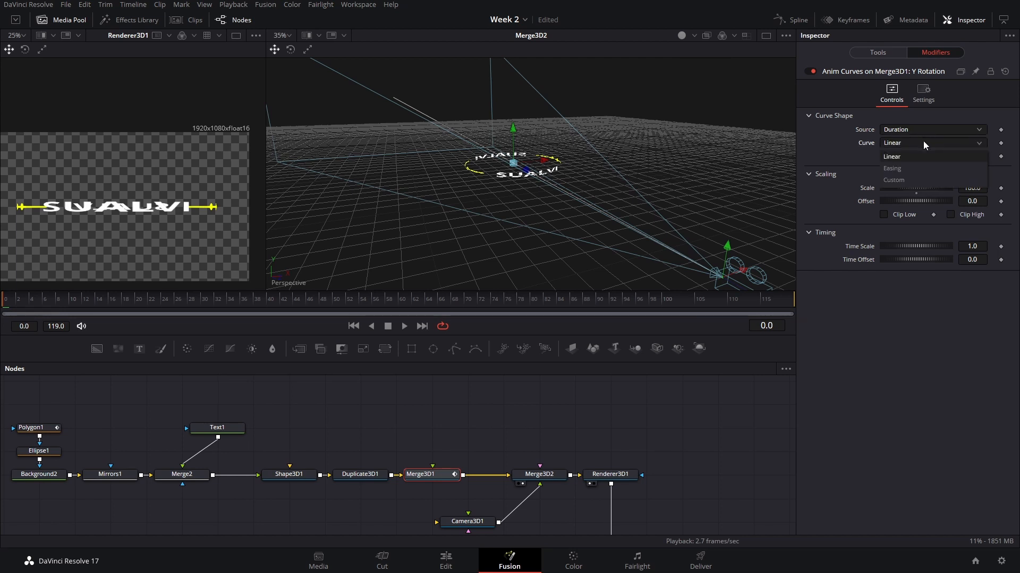
click(923, 141)
click(917, 168)
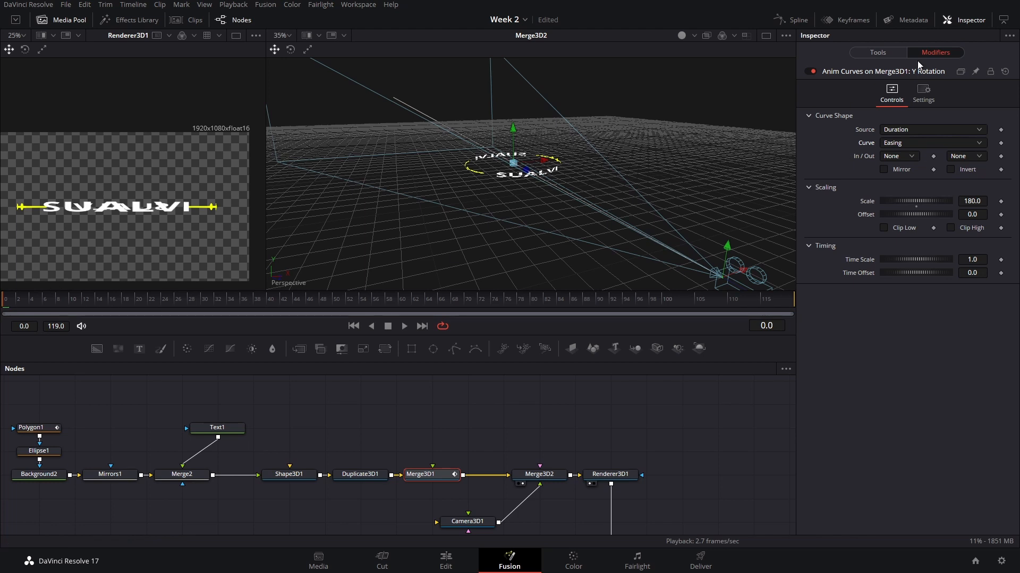
Step: Try a Custom zigzag curve for the Y rotation, previewing the playback before undoing the last curve edits
click(899, 147)
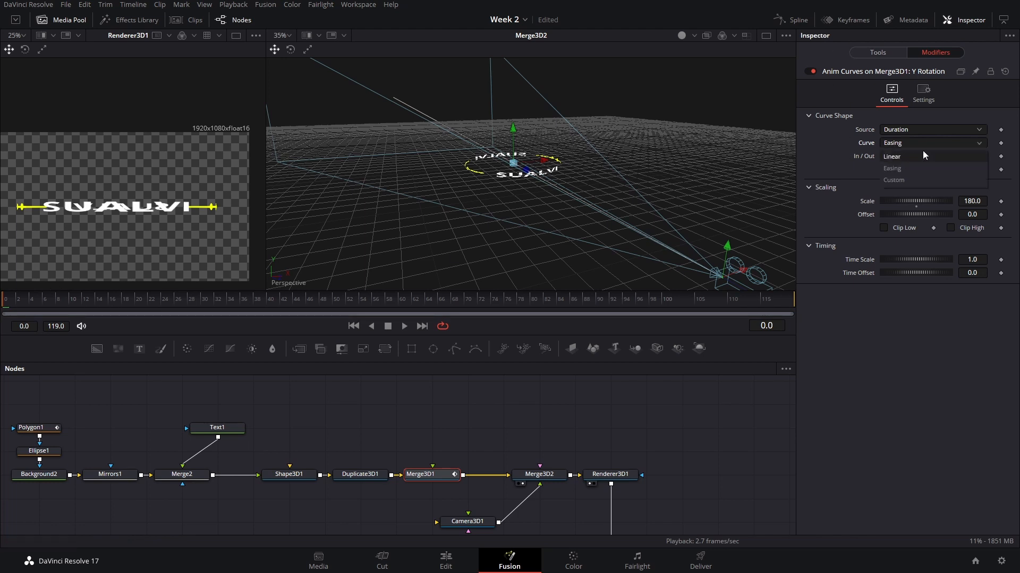
click(892, 181)
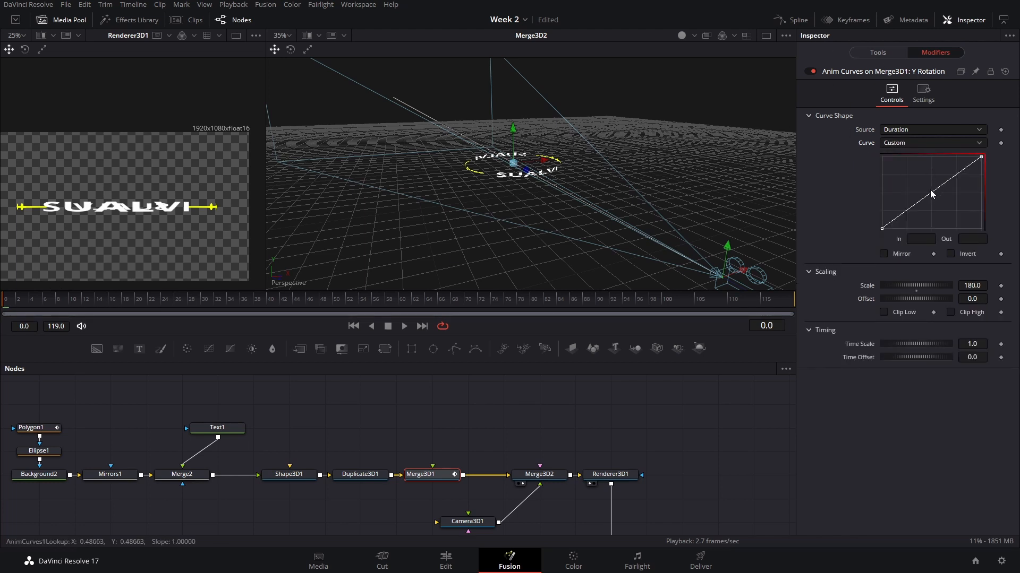
drag(928, 196, 951, 210)
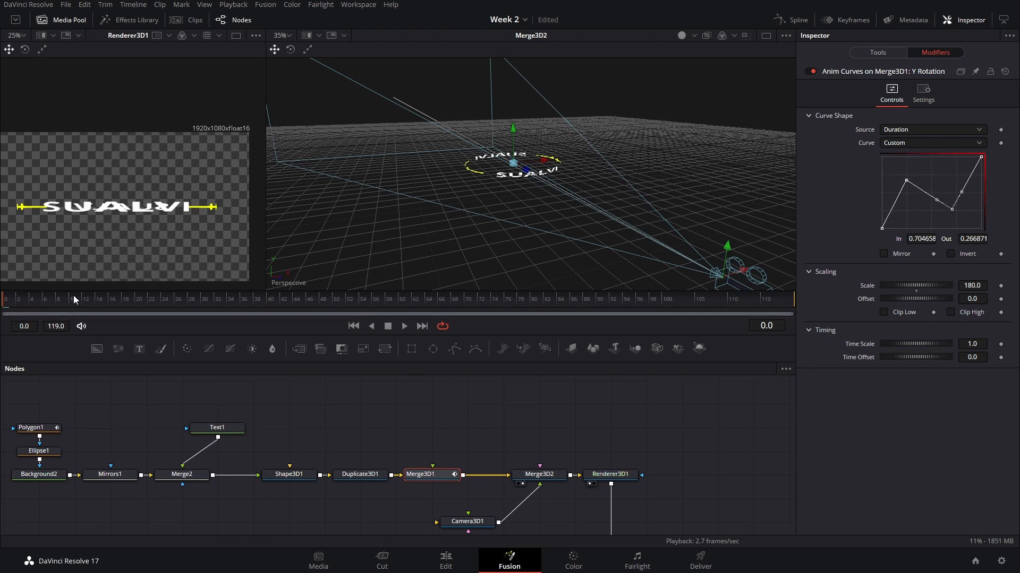
key(space)
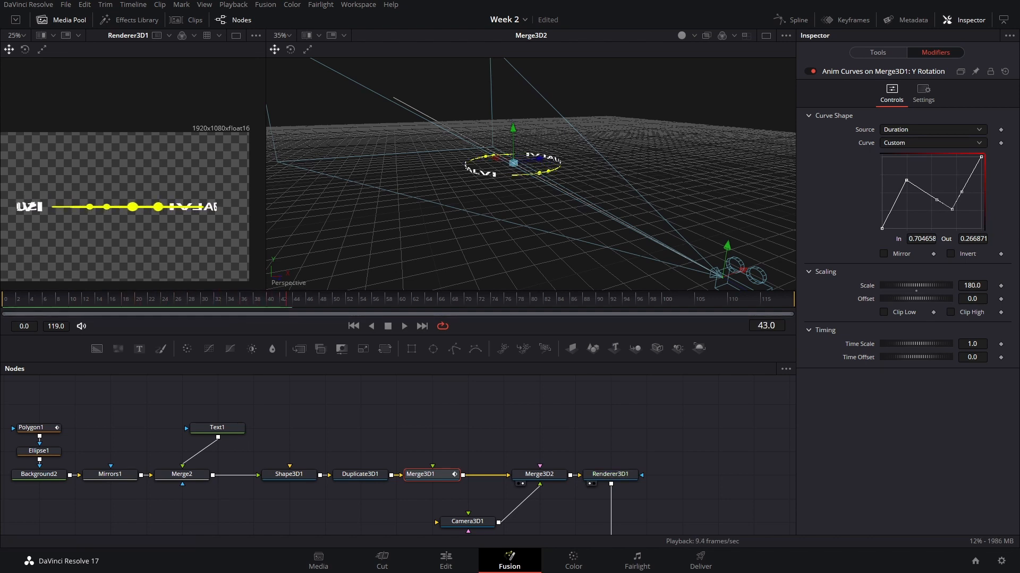
key(space)
key(ctrl+z)
key(ctrl+z)
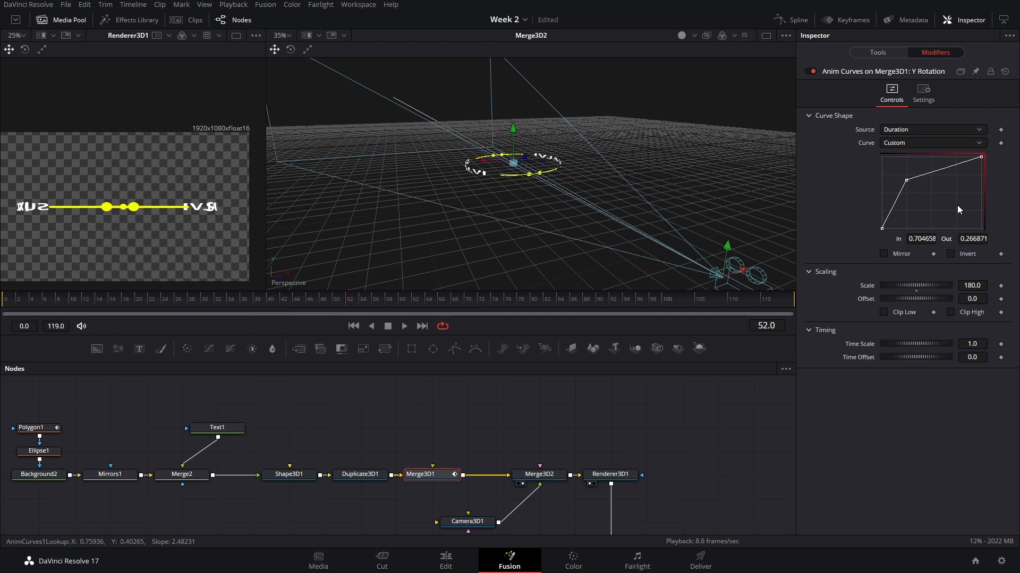
Step: Set the Y rotation's curve type back to Linear and play the ring animation from the first frame
click(930, 142)
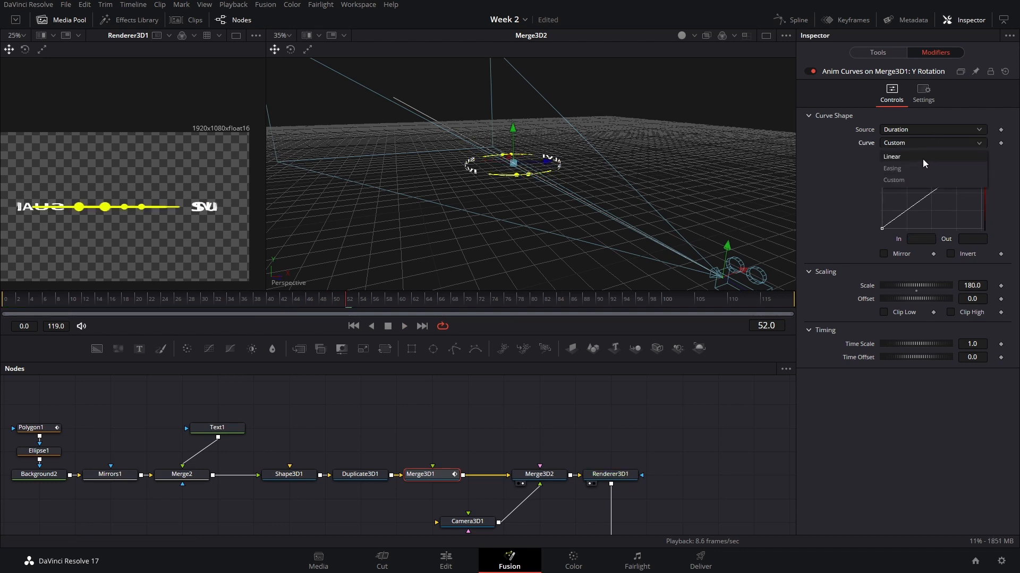
click(923, 159)
drag(50, 300, 3, 298)
key(space)
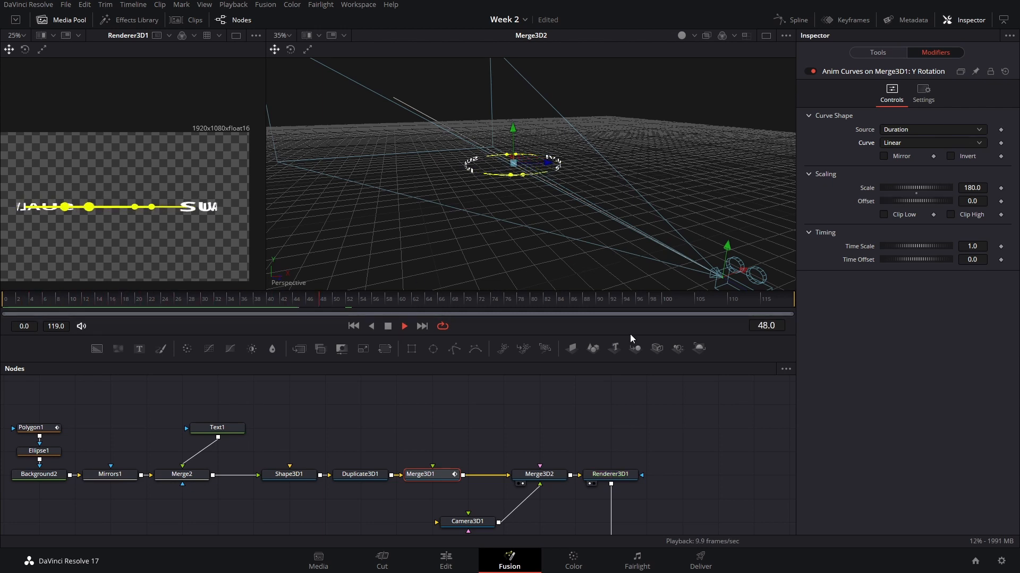
click(787, 301)
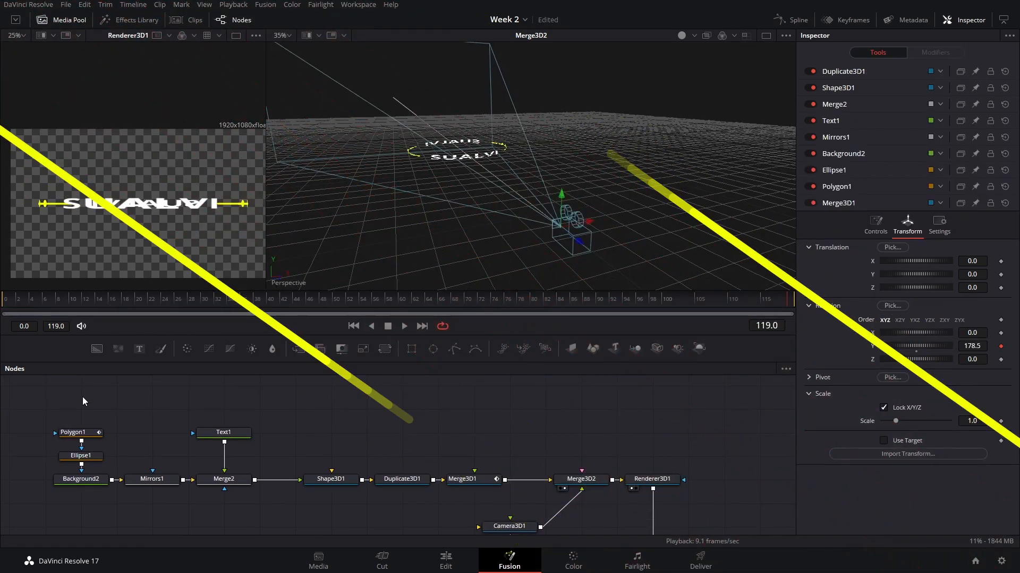
Step: Duplicate the complete ring node chain, from Polygon1 and Text1 through Merge3D1, above the original chain
drag(82, 397, 503, 498)
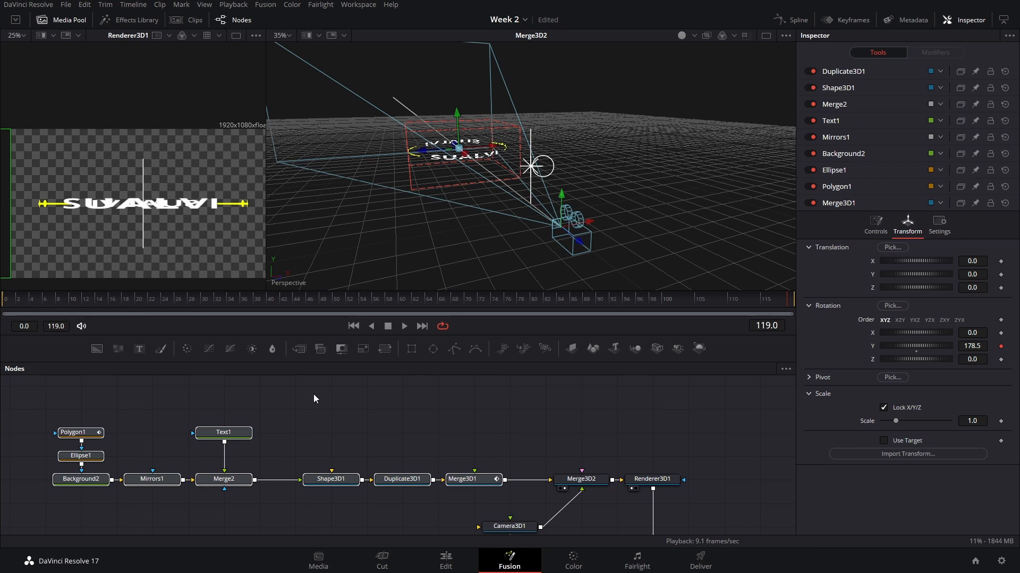
drag(341, 433, 353, 442)
drag(330, 409, 326, 464)
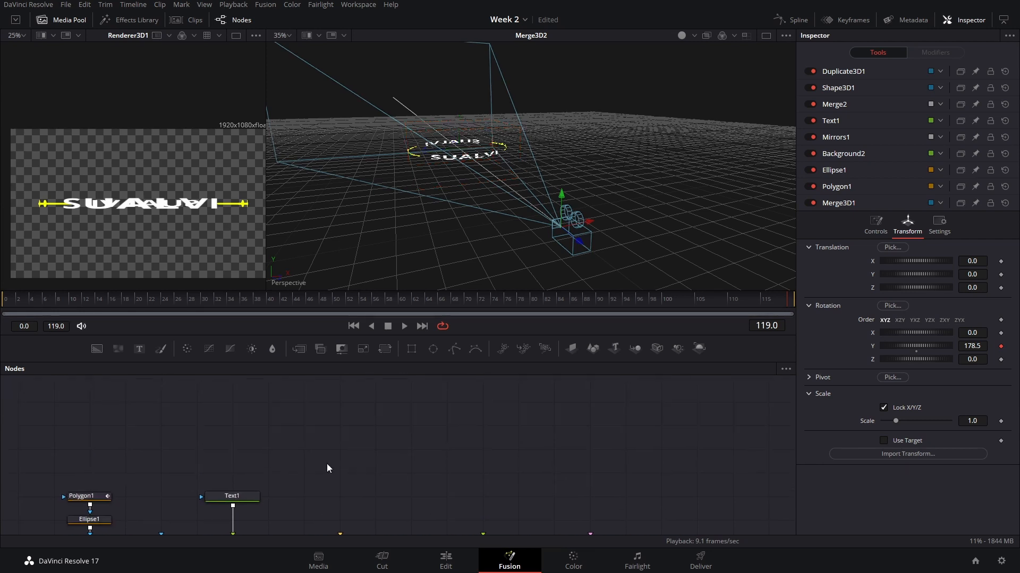
key(ctrl+v)
drag(749, 511, 490, 441)
click(533, 469)
Step: Group the duplicated nodes and place the group above the original Text1 node
drag(564, 456, 29, 360)
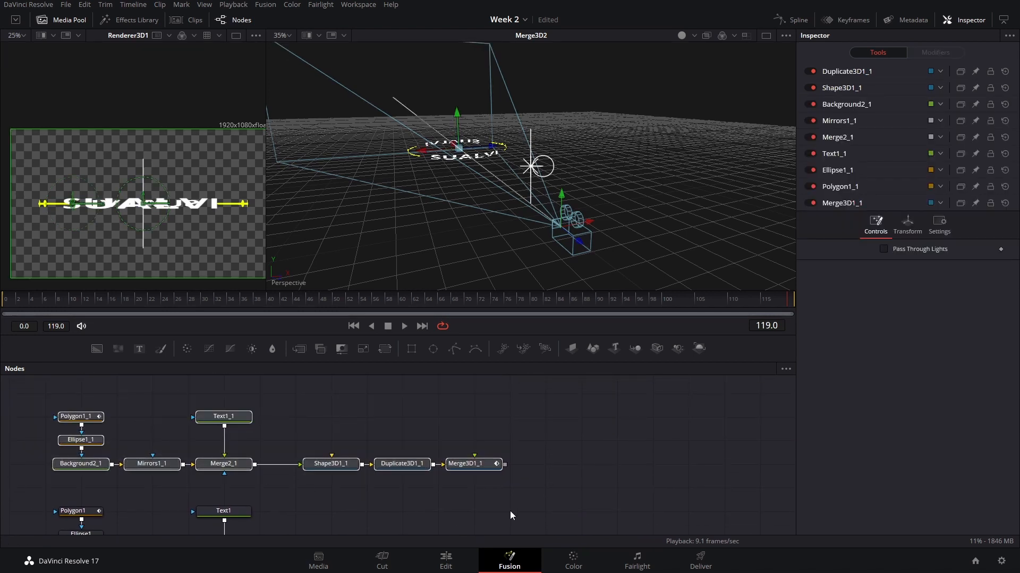
key(ctrl+g)
drag(266, 412, 223, 461)
click(297, 476)
drag(301, 480, 292, 418)
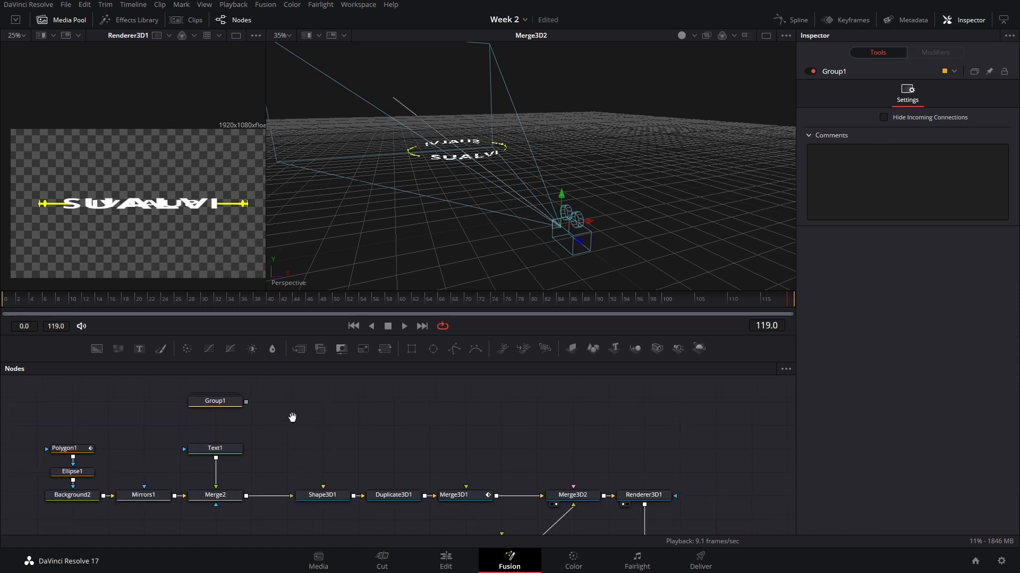
Step: Expand Group1 in the node graph to expose its duplicated nodes and output
click(218, 405)
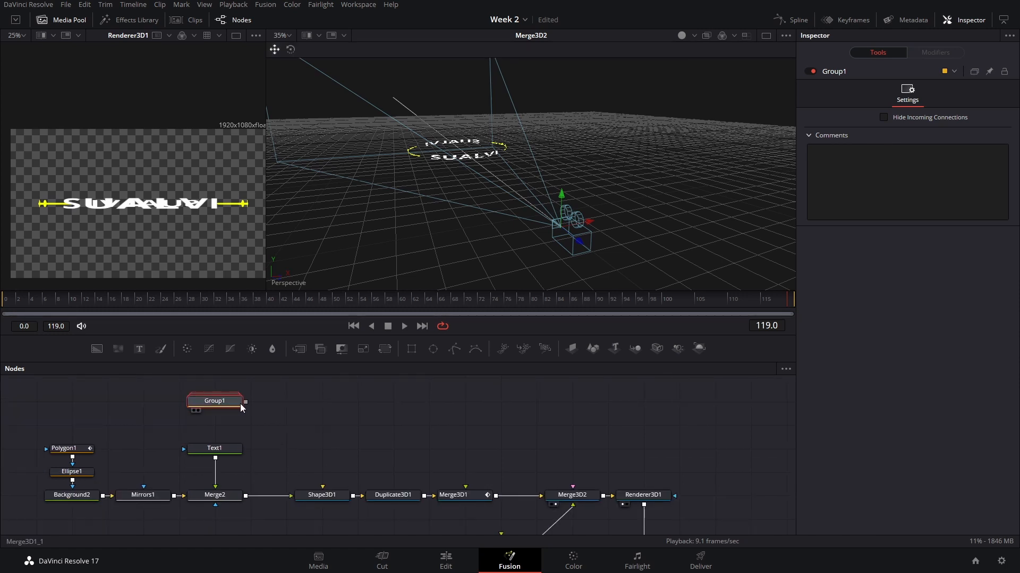
key(ctrl+e)
drag(294, 427, 421, 405)
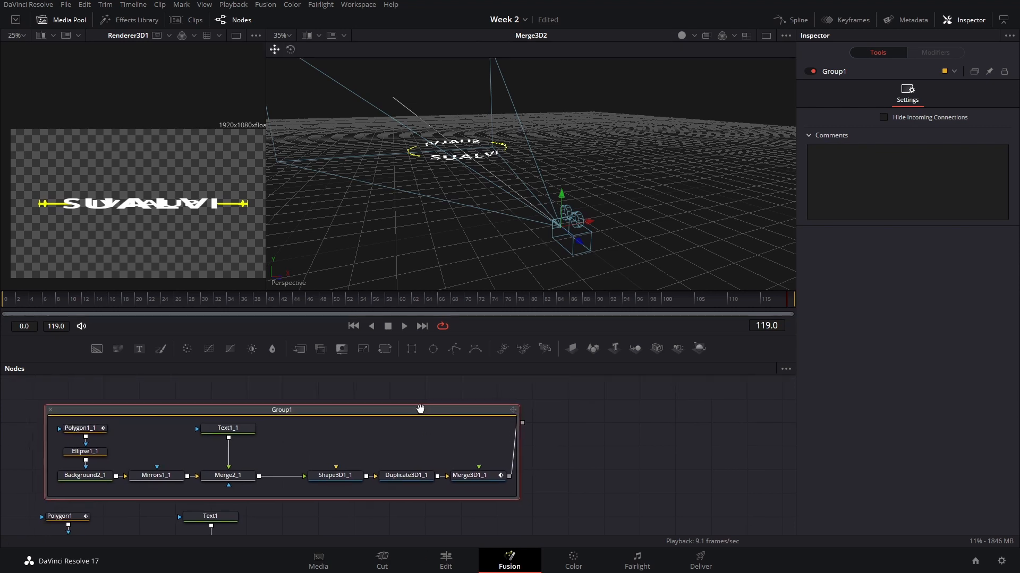
drag(504, 442, 470, 407)
drag(496, 446, 468, 446)
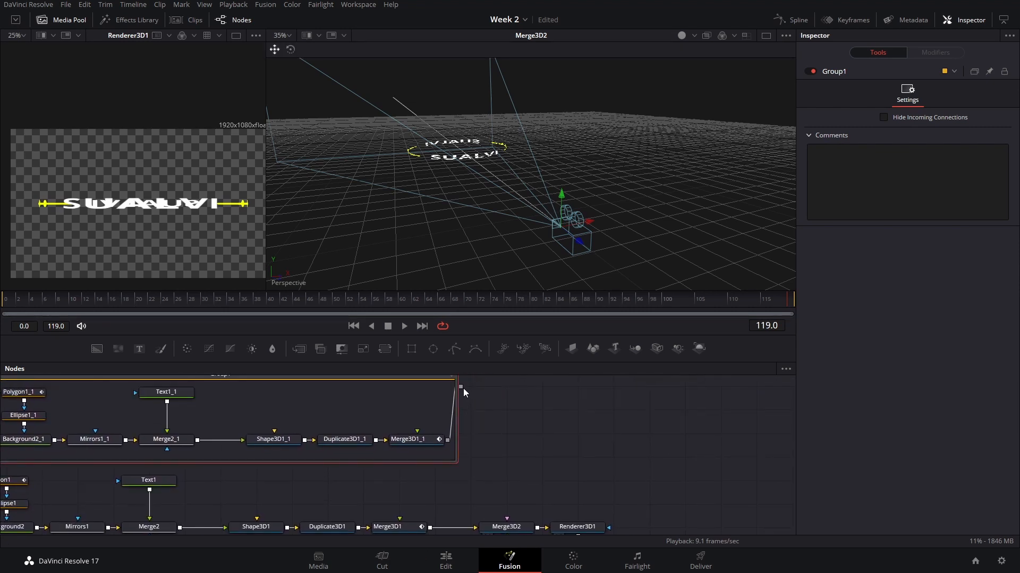
Step: Connect Group1's output to the original Merge3D1 and shift the expanded group sideways above the original chain
drag(461, 388, 399, 518)
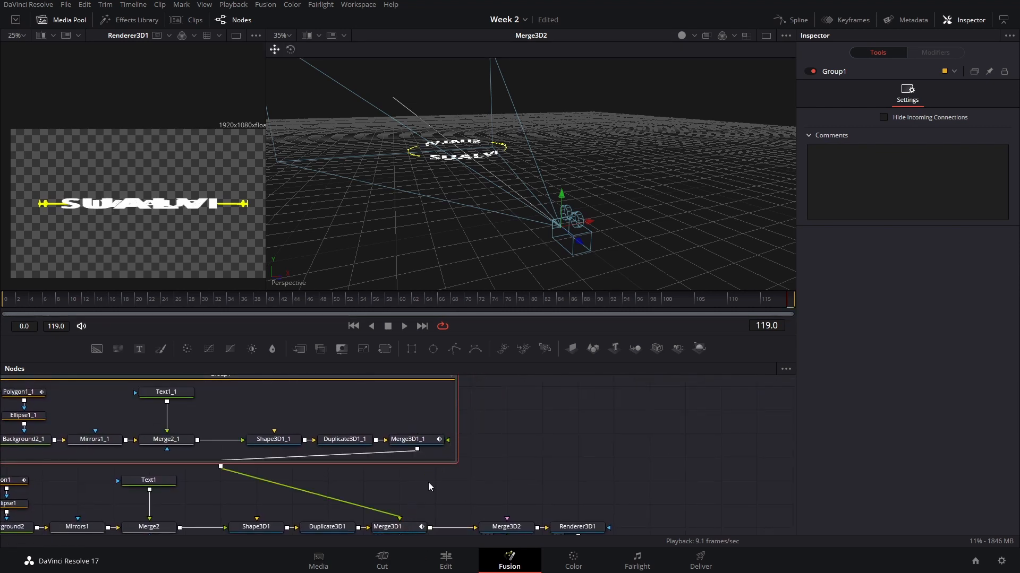
drag(468, 472, 505, 461)
drag(396, 452, 346, 472)
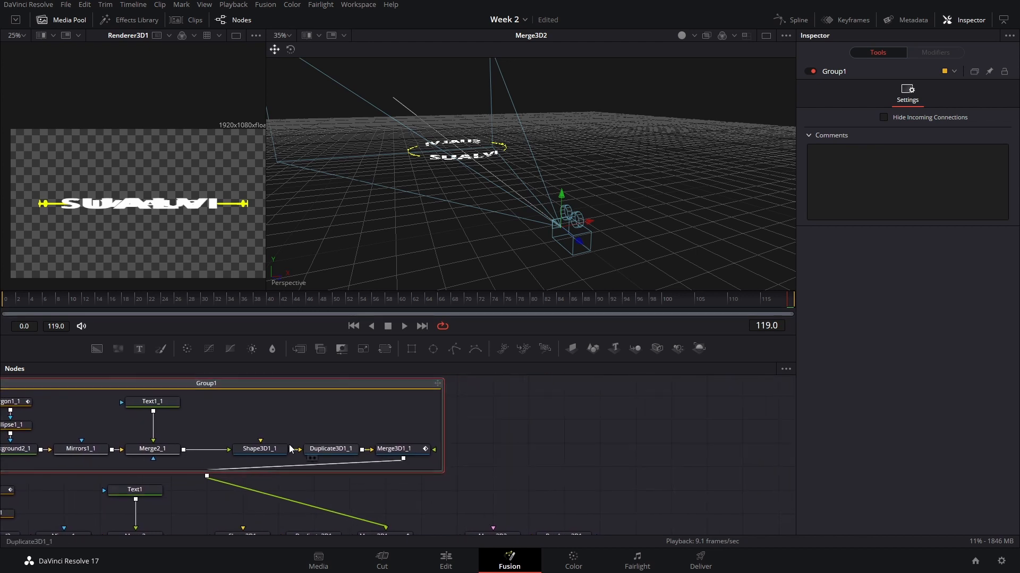
drag(241, 386, 339, 377)
drag(641, 444, 771, 409)
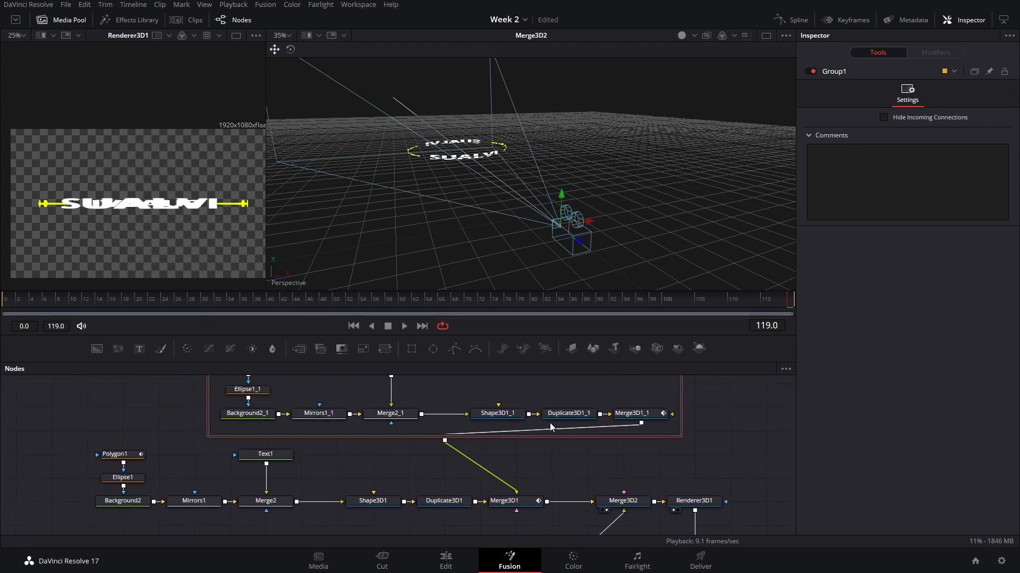
drag(549, 423, 523, 453)
Step: Lower the duplicated ring by moving Merge3D1_1 to a Y translation of about -0.148
click(554, 445)
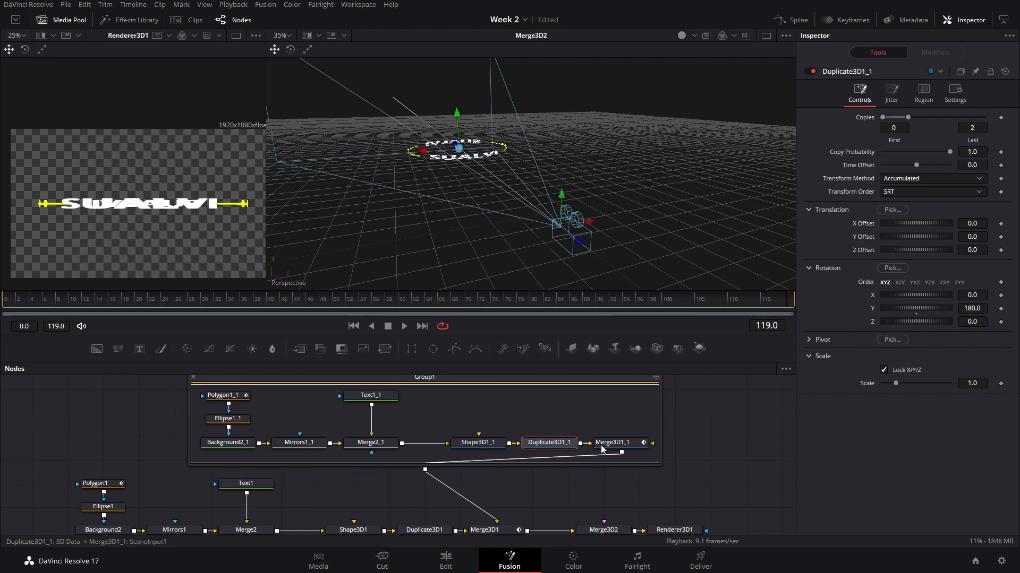
click(614, 443)
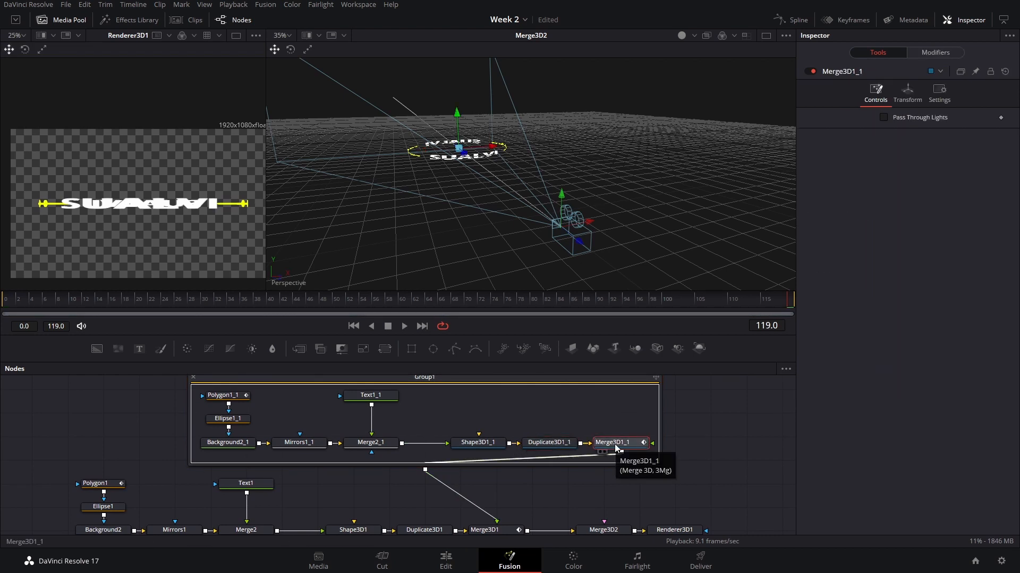
click(913, 96)
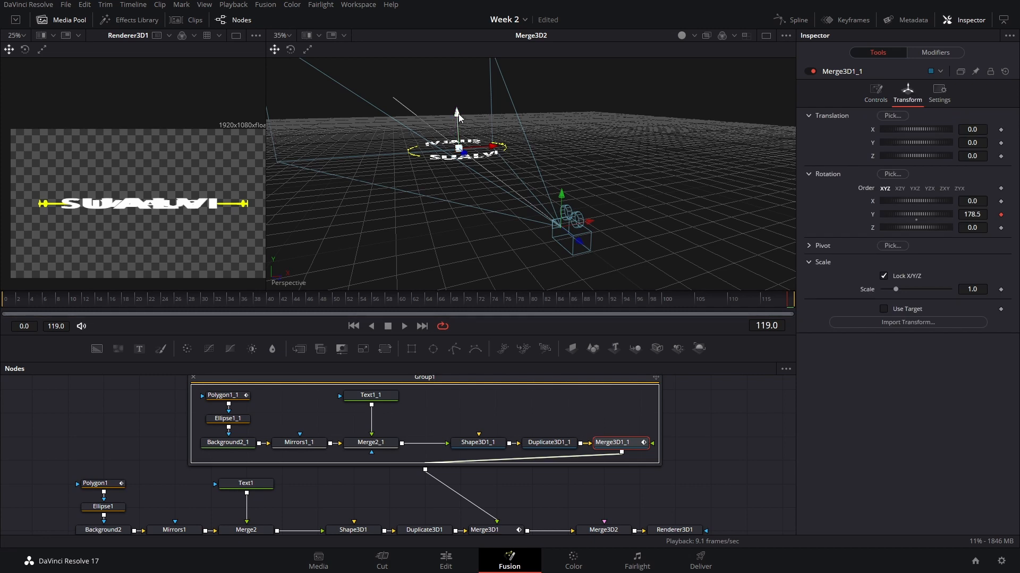
drag(457, 114, 468, 122)
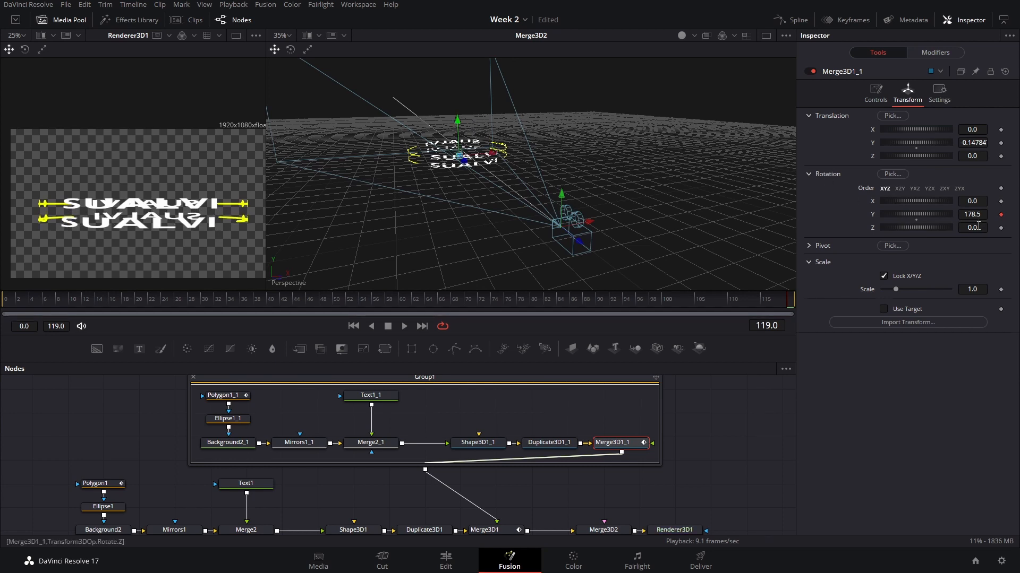
Step: Scale Merge3D1_1 to 0.84 and tilt it with an X rotation of -2.9 and a Z rotation of -7.5
drag(968, 291, 961, 289)
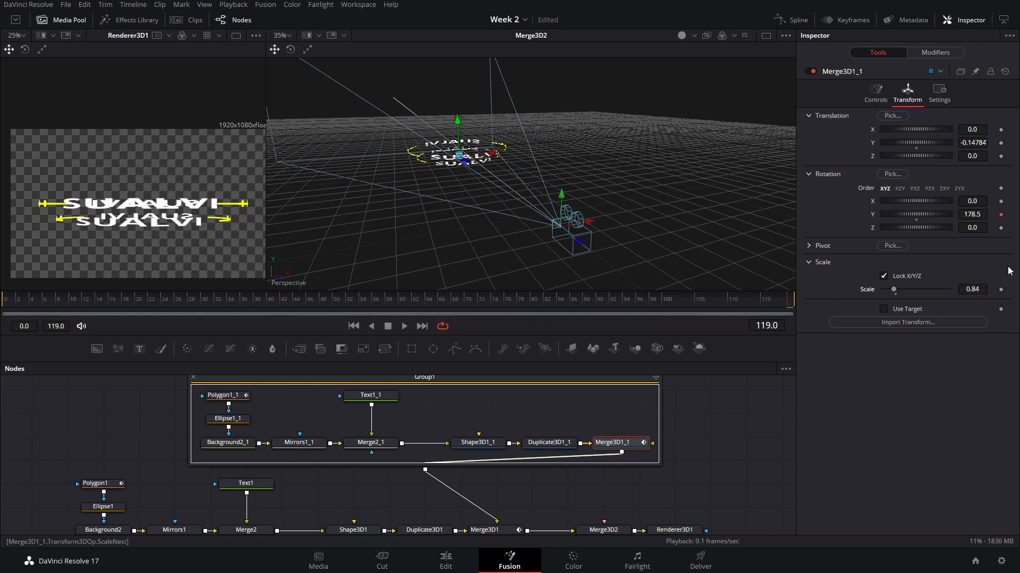
drag(971, 228, 975, 202)
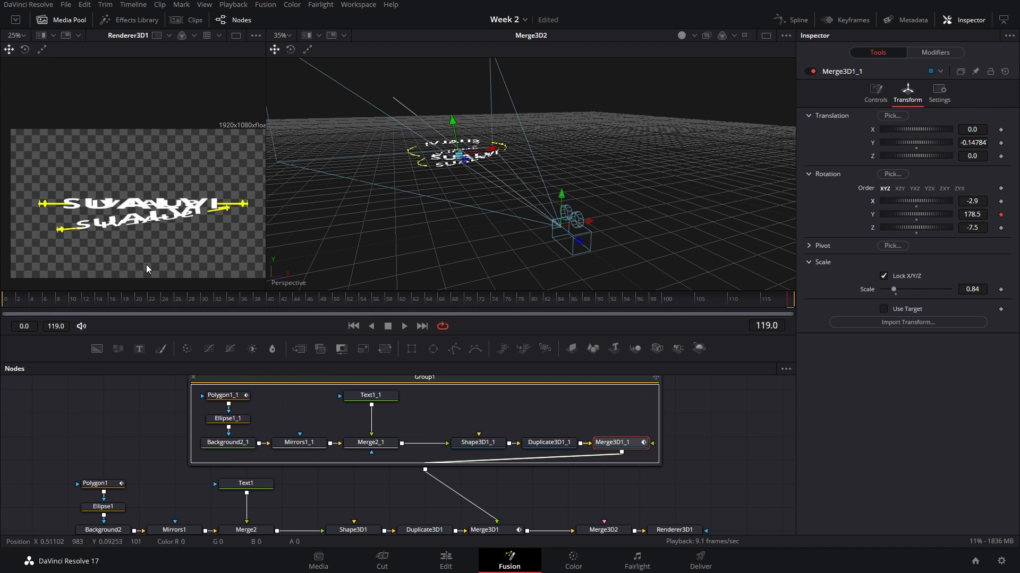
Step: Change the shading appearance of Text1_1 from a solid fill to a text outline
click(368, 395)
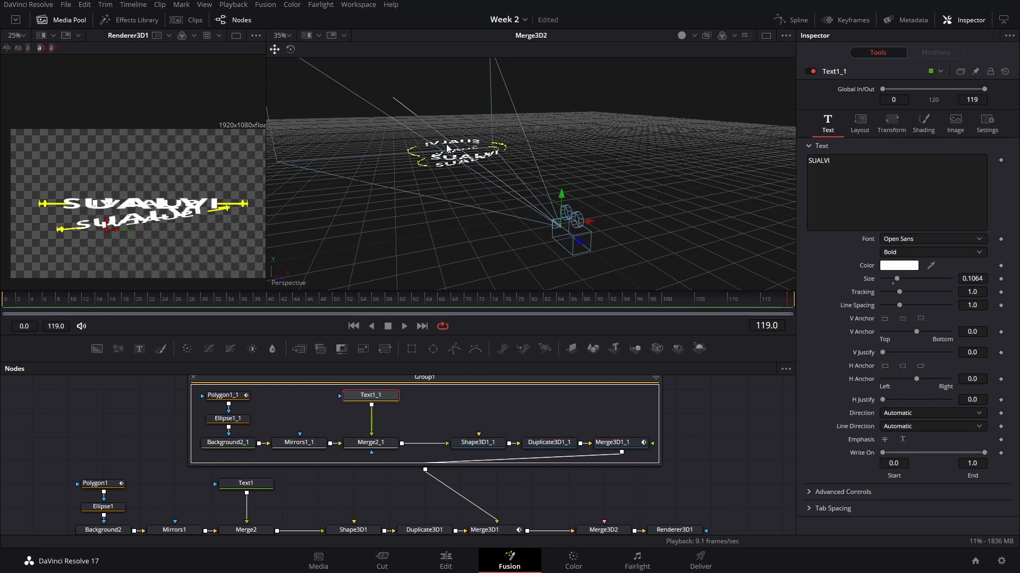
click(923, 127)
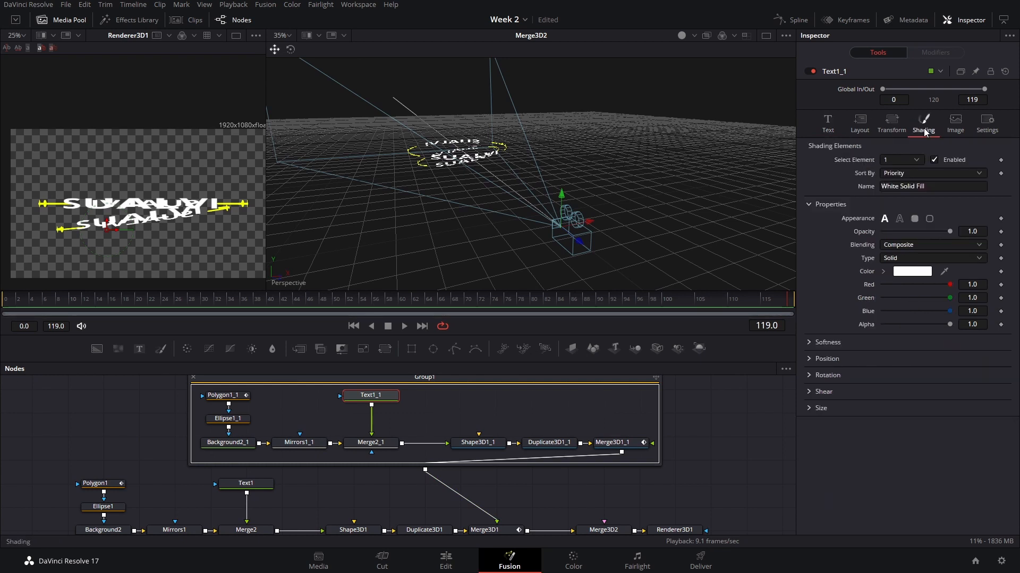
click(899, 218)
Step: Replace the text of Text1_1 with VISUAL
click(827, 123)
click(866, 204)
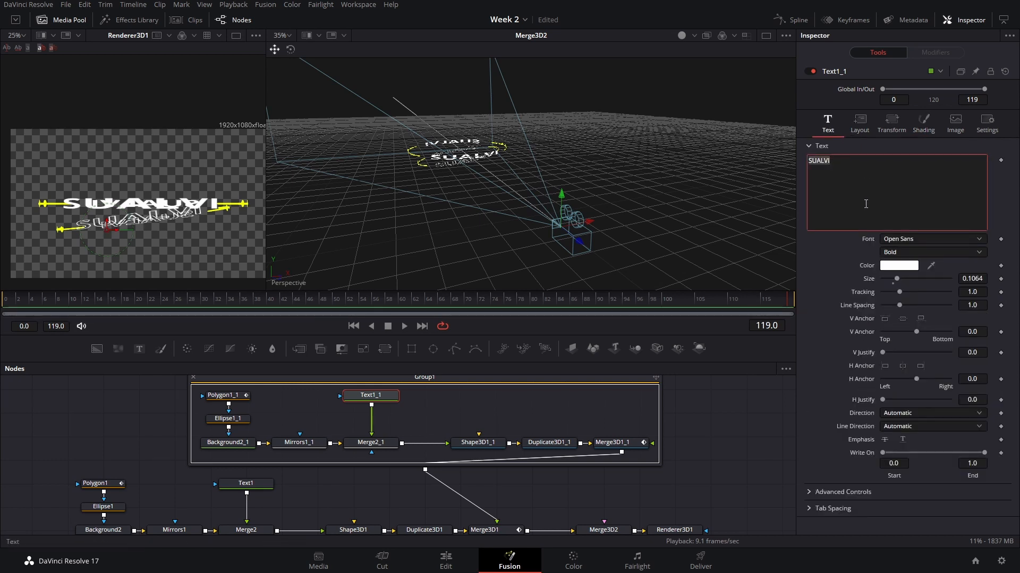
text(VISUAL)
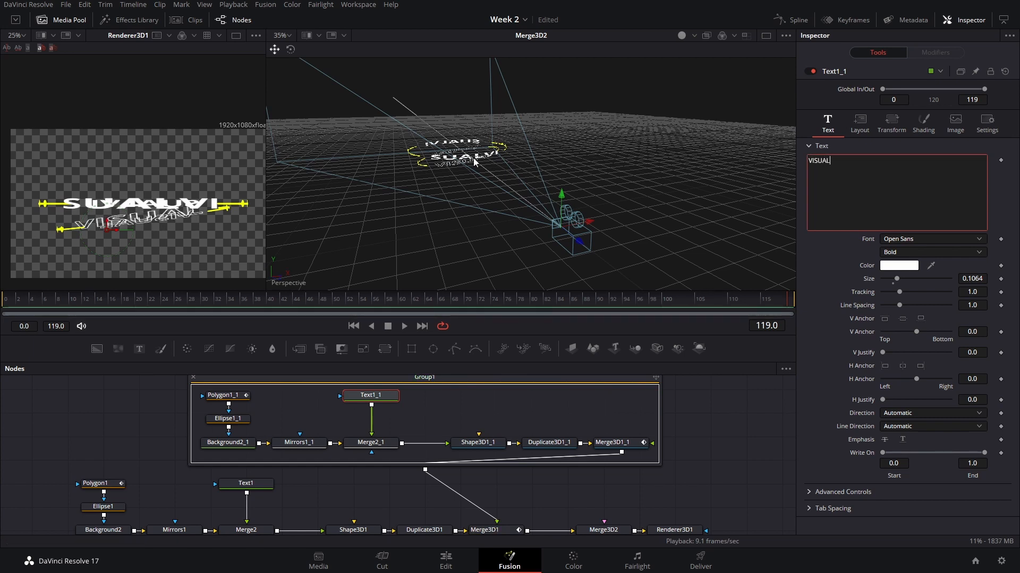
drag(172, 247, 193, 260)
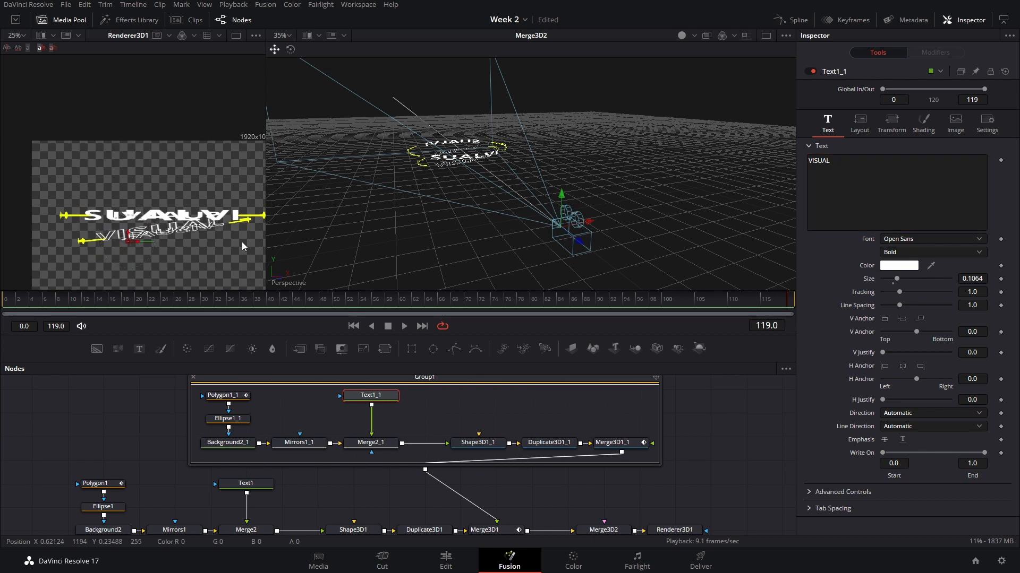
drag(449, 159, 466, 186)
drag(84, 241, 54, 217)
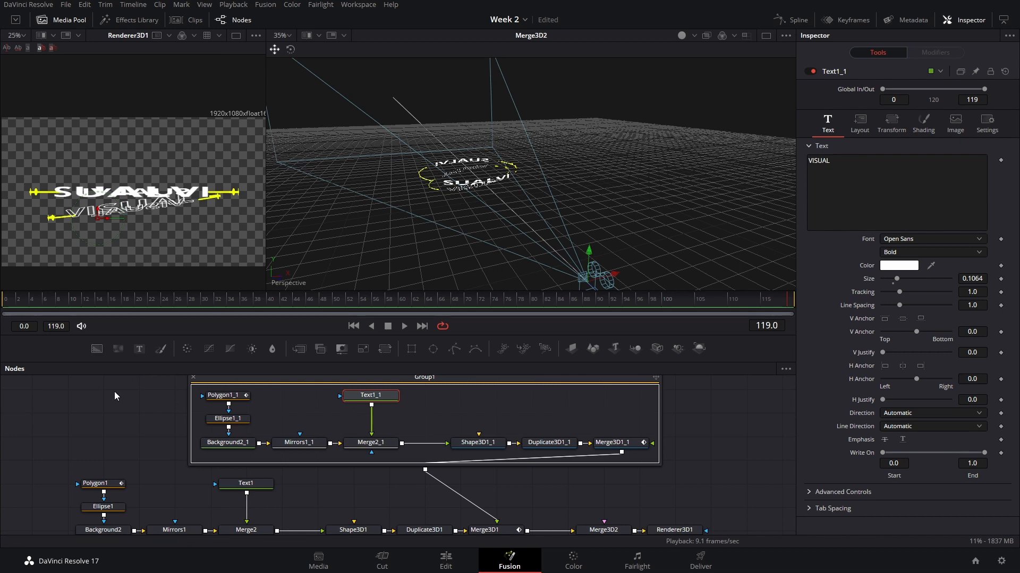
Step: Set the scale of the Y rotation animation curve on Merge3D1_1 to -180
click(48, 299)
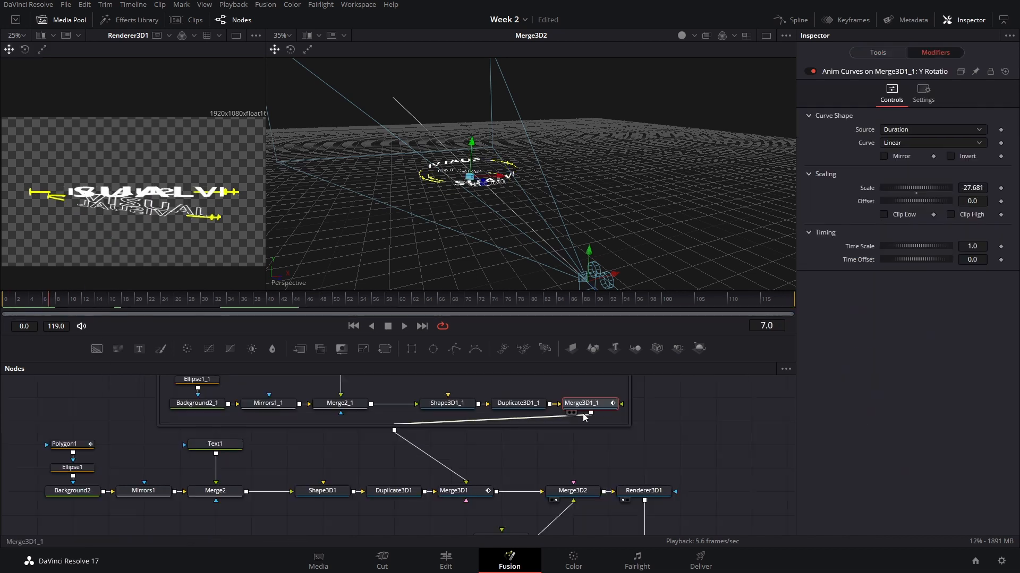
click(595, 403)
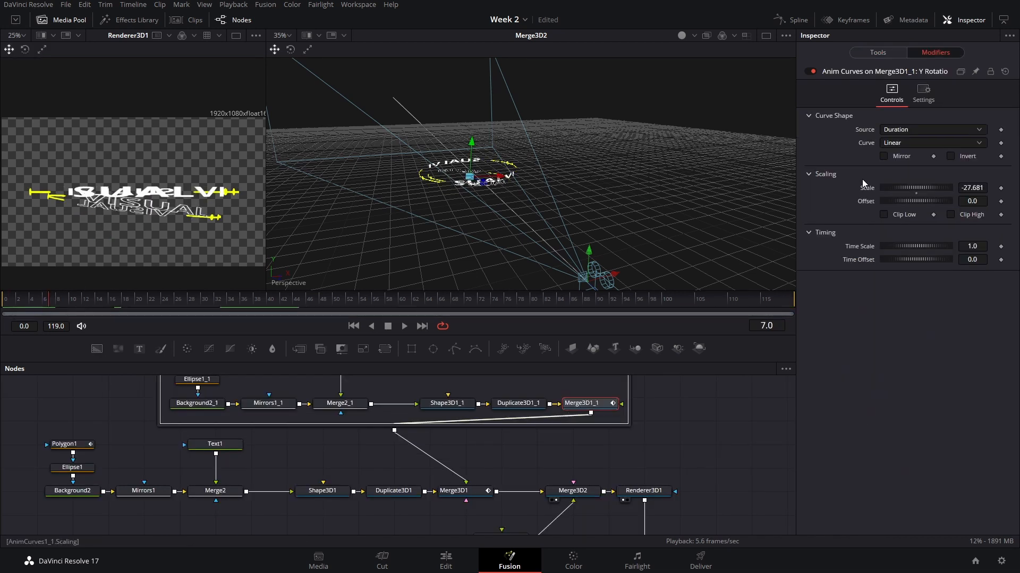
click(978, 189)
text(-180)
key(Tab)
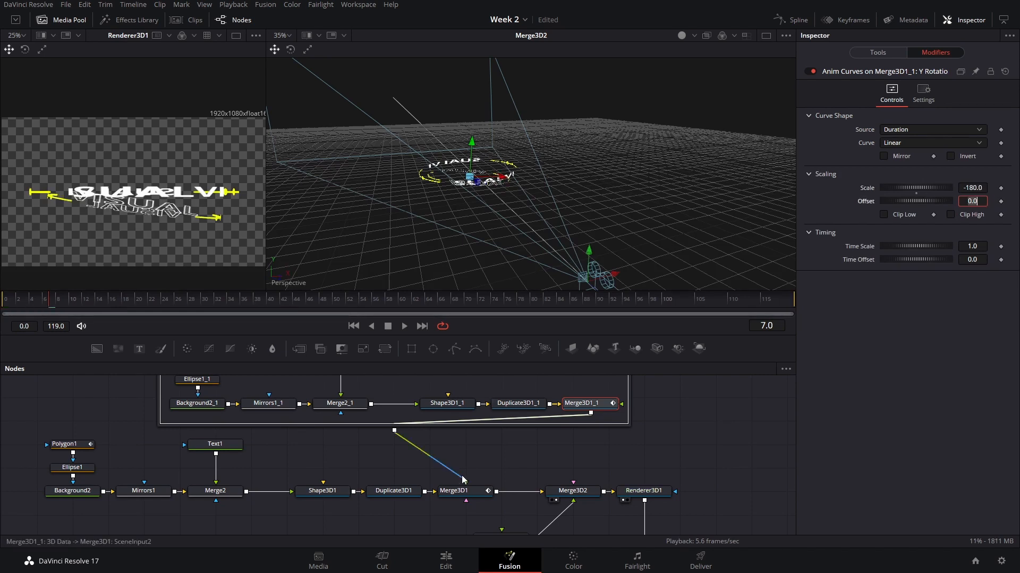
Step: Reroute the Merge3D1_1 output from Merge3D1 into Merge3D2 and play back the counter-rotating rings
click(474, 494)
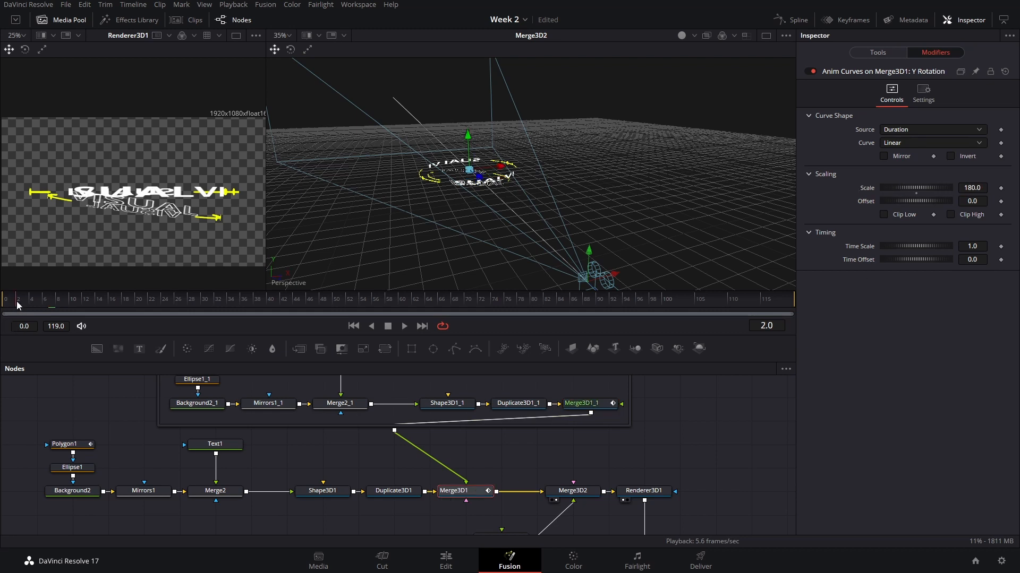
key(space)
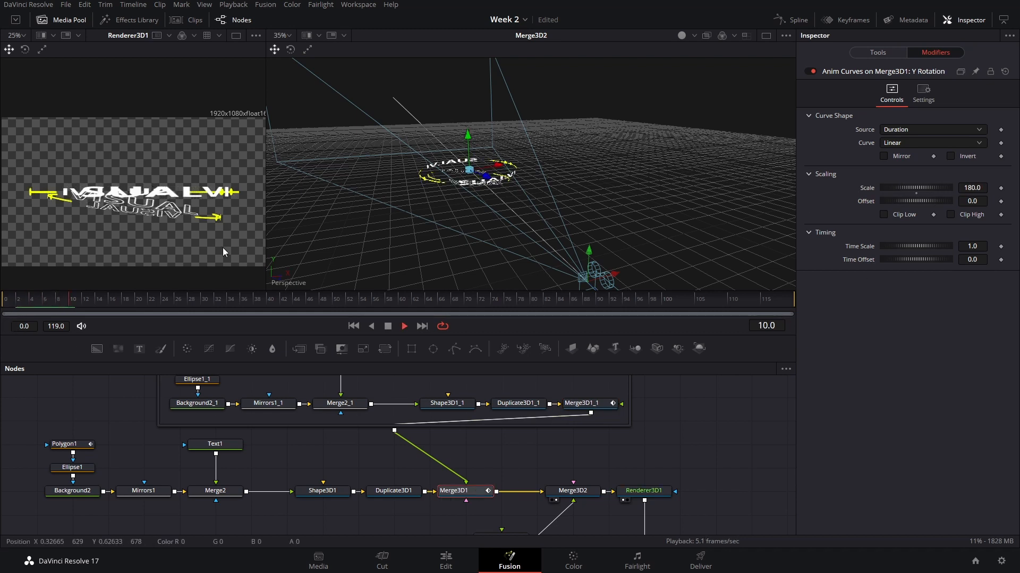
key(space)
drag(460, 478, 559, 482)
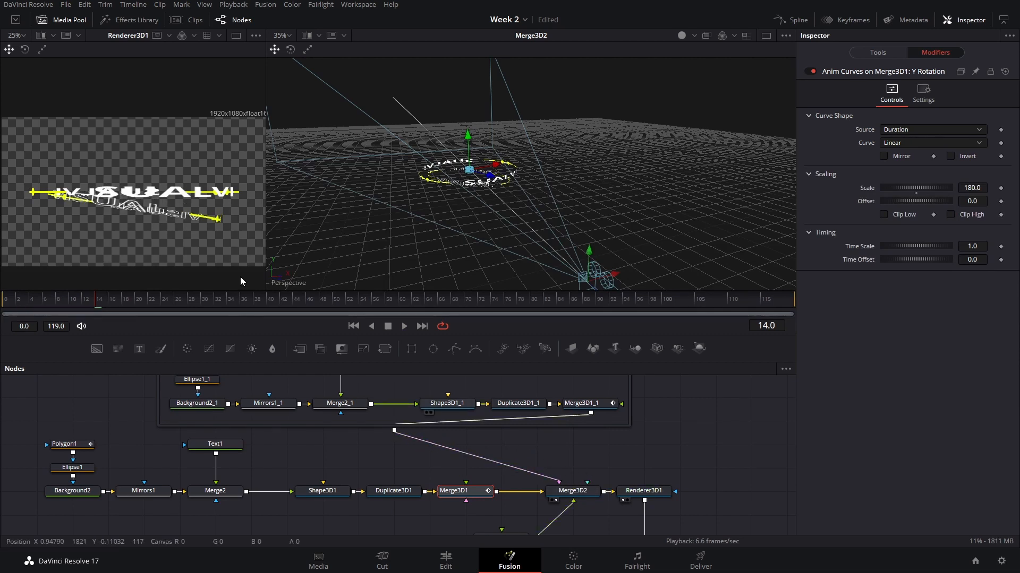
key(space)
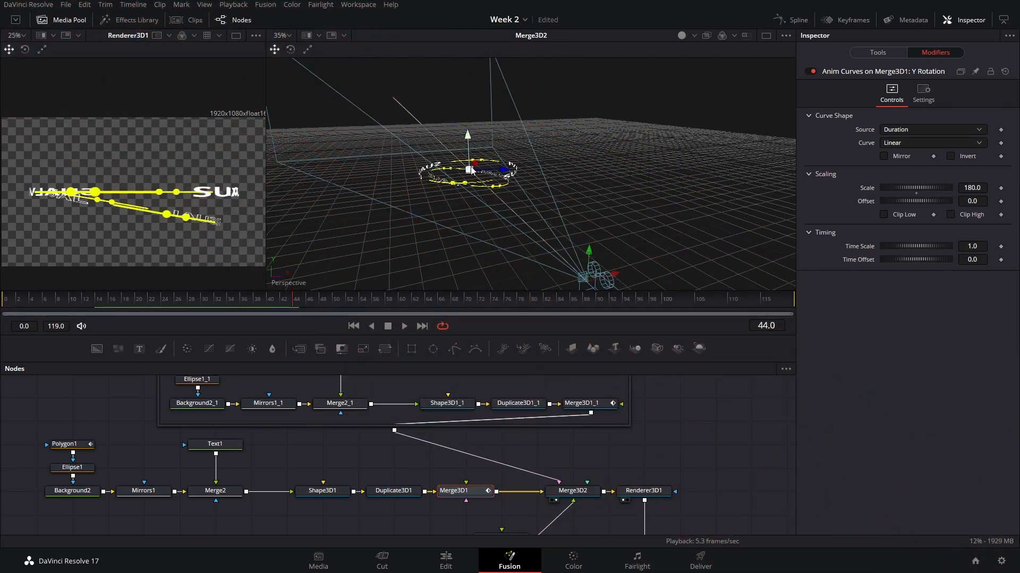
Step: Change the line colour of Background2_1 in the duplicated ring to cyan #03fff7
drag(280, 440, 298, 499)
click(220, 466)
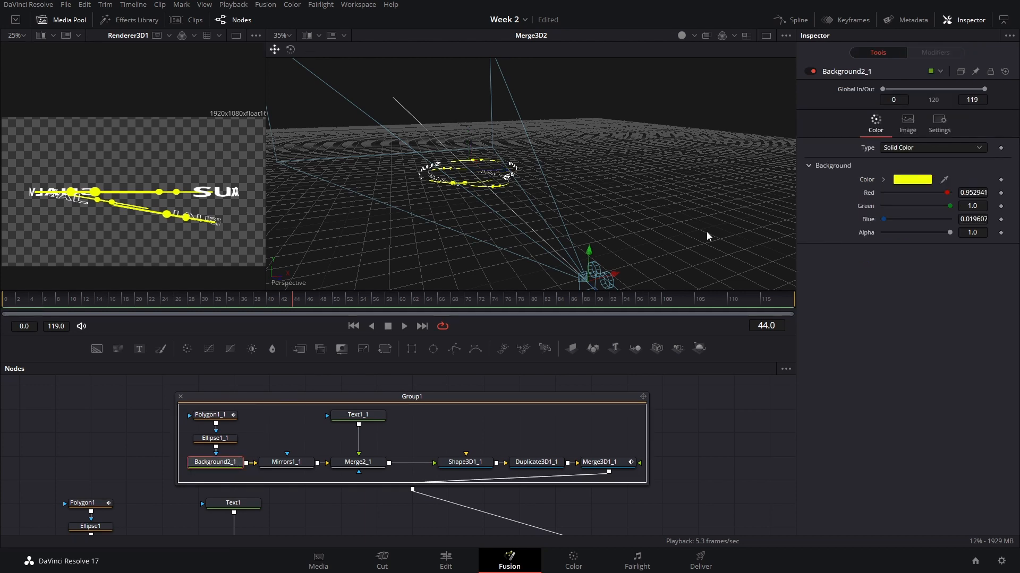
click(899, 180)
click(444, 335)
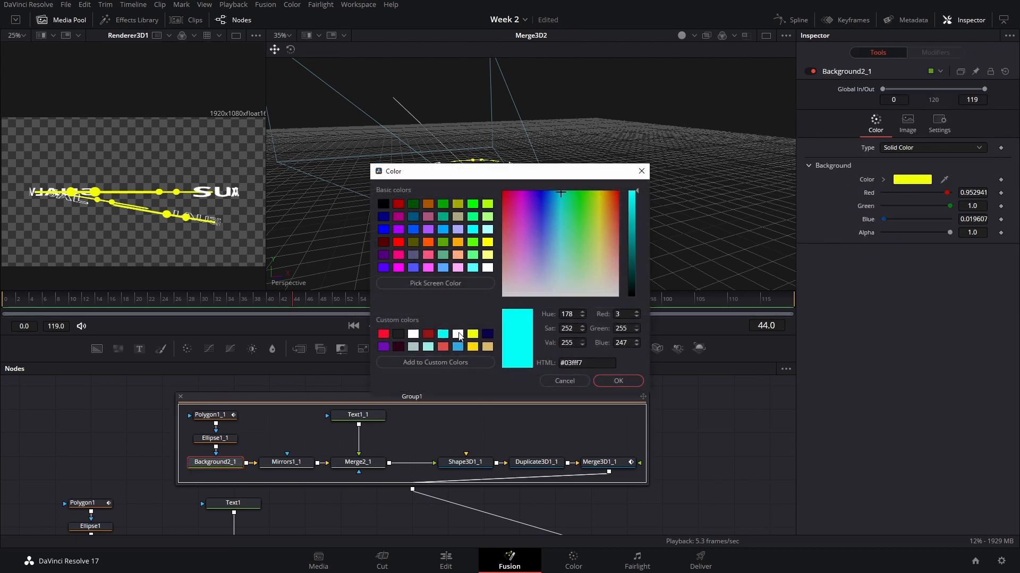
click(618, 382)
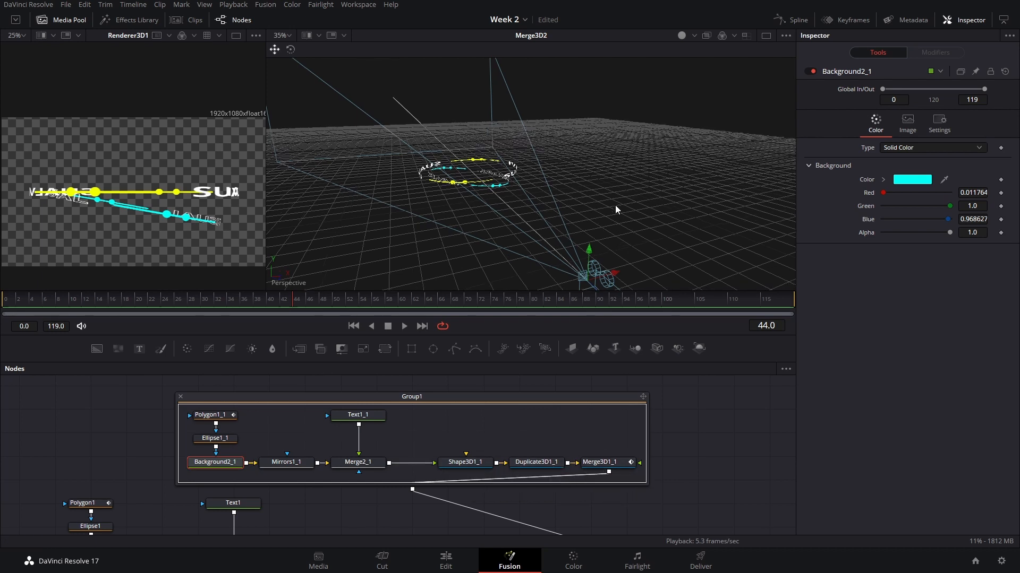
Step: Raise Camera3D1 to a Y translation of about 0.87 and tilt it with an X rotation of -11.8
drag(591, 252, 596, 149)
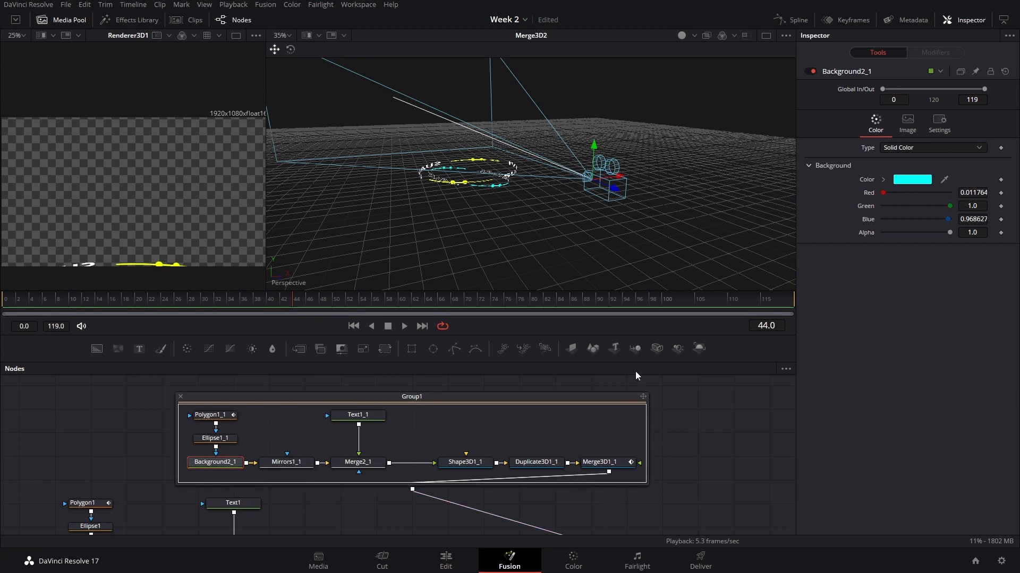
scroll(637, 377, down, 3)
scroll(651, 390, down, 2)
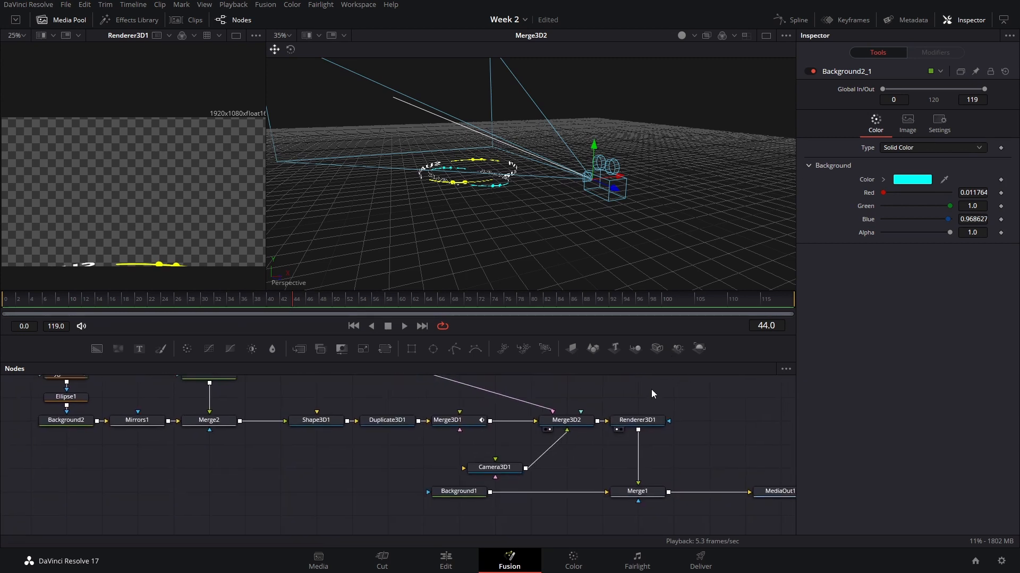
click(485, 475)
click(916, 90)
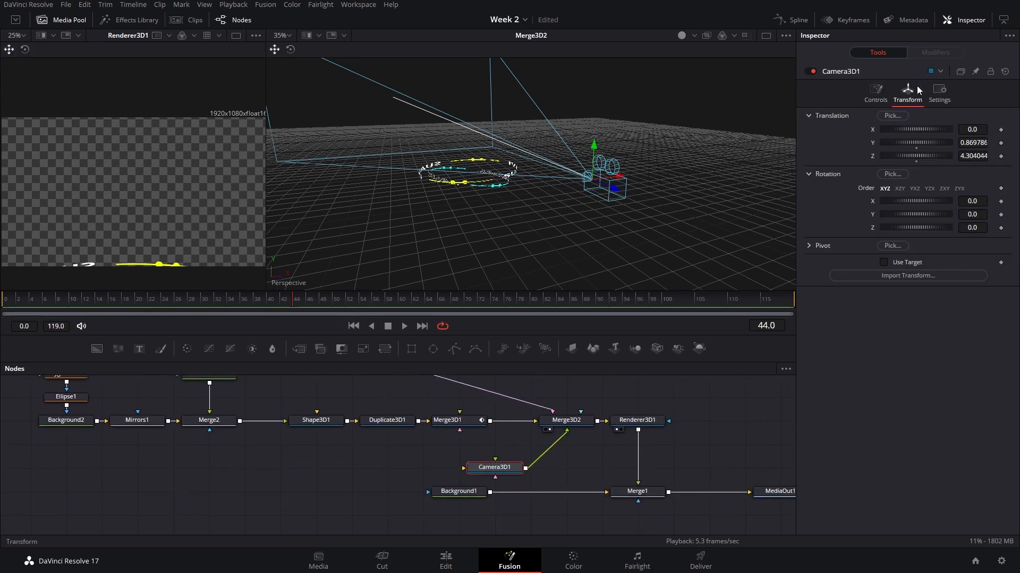
drag(979, 216, 910, 202)
key(ctrl+z)
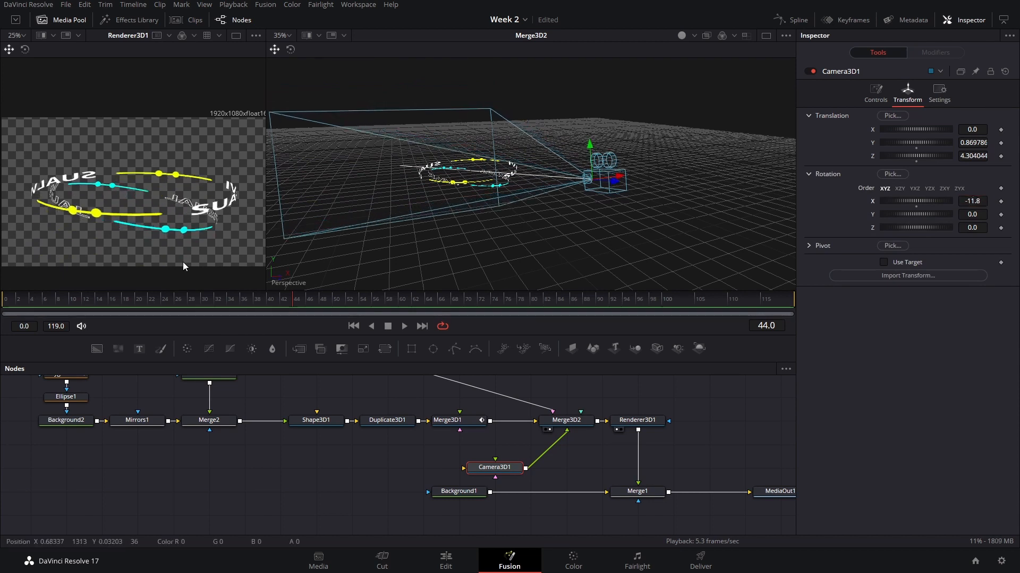
Step: Play the animation from the first frame to check both rings from the new camera angle
key(space)
drag(35, 301, 3, 300)
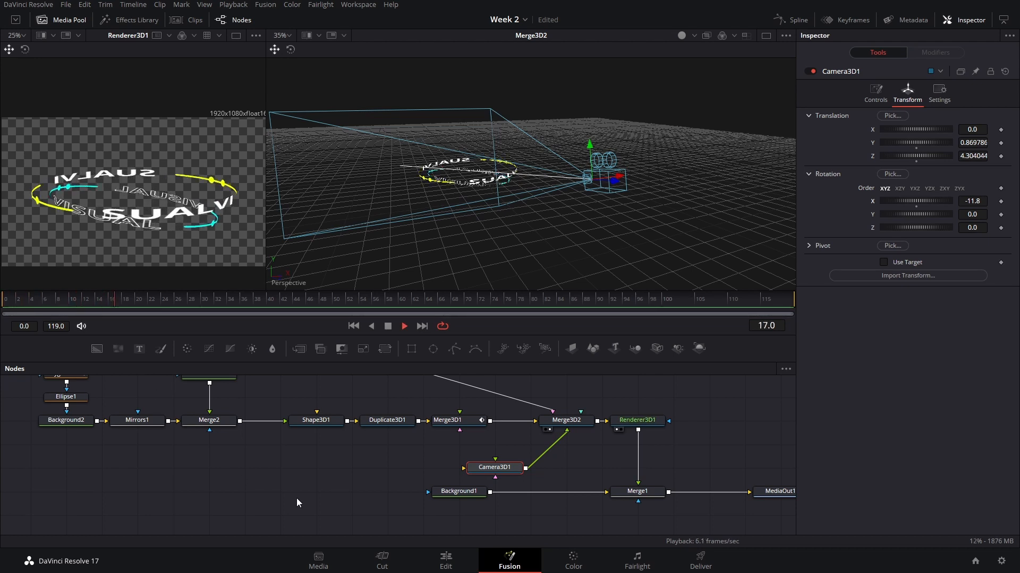
key(space)
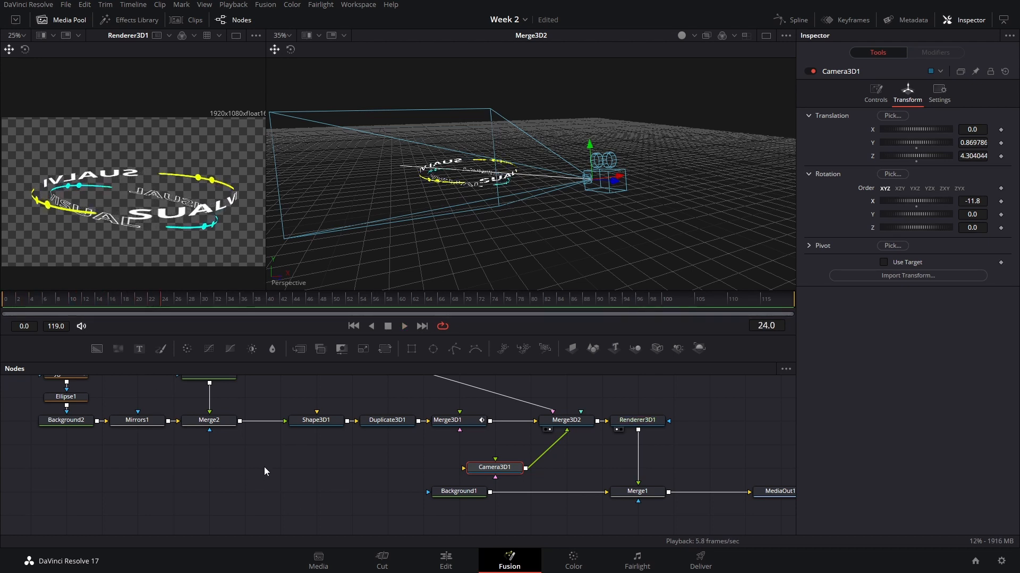
Step: Try a Z rotation of -50.6, an X translation of about 0.77 and a scale of 0.51 on Merge3D1_1
drag(265, 468, 212, 519)
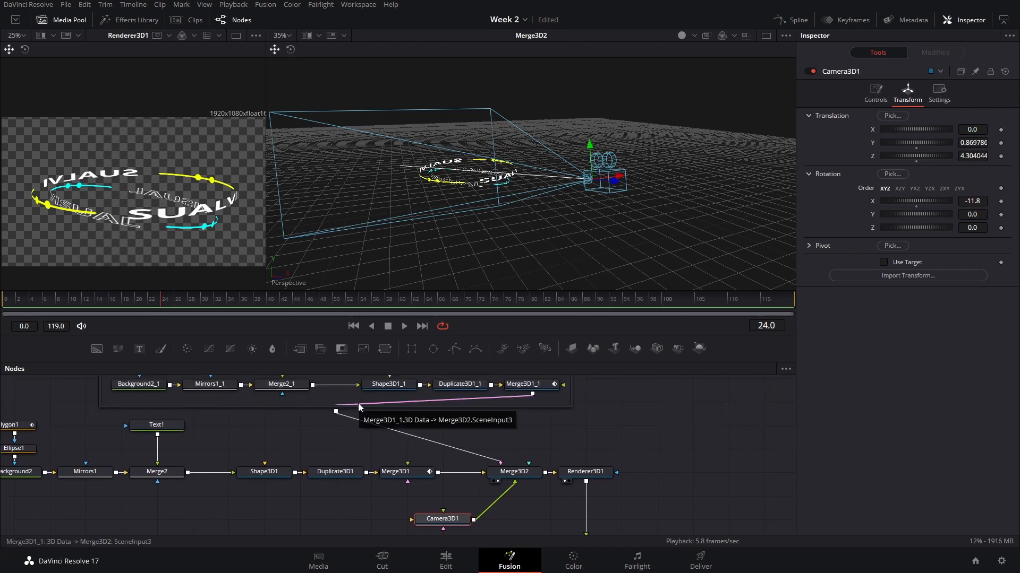
drag(425, 451, 376, 507)
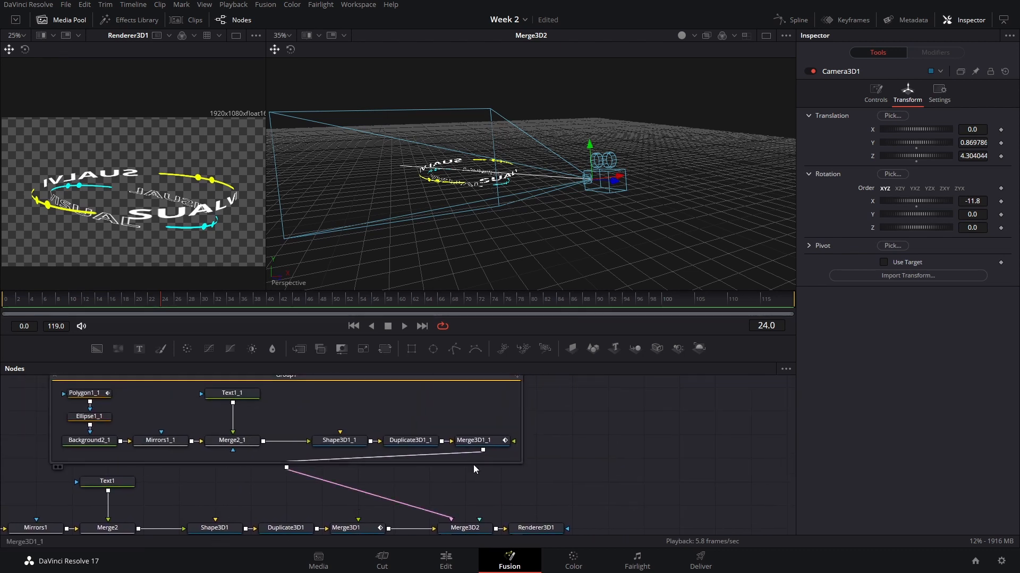
click(483, 444)
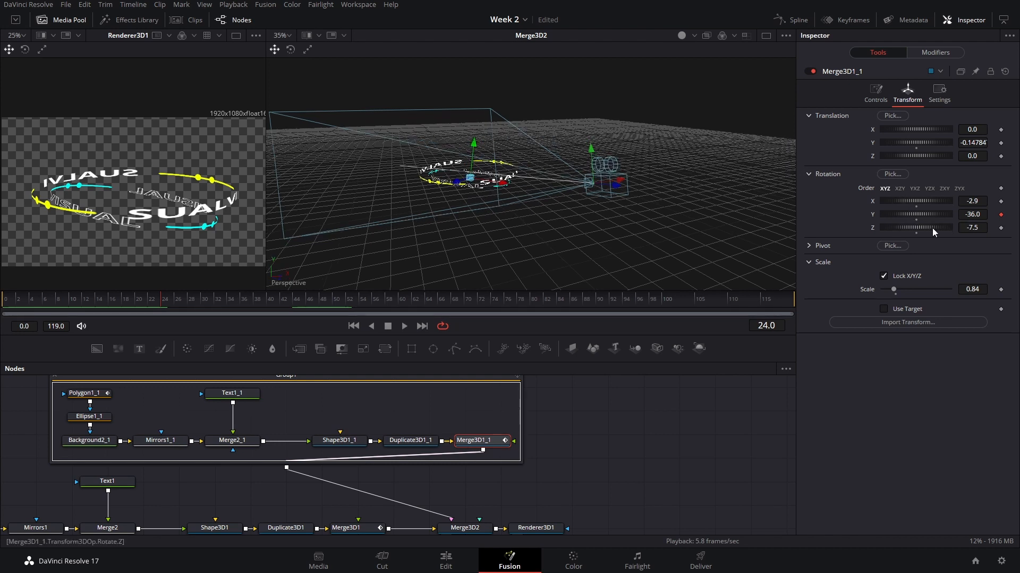
drag(934, 232, 924, 232)
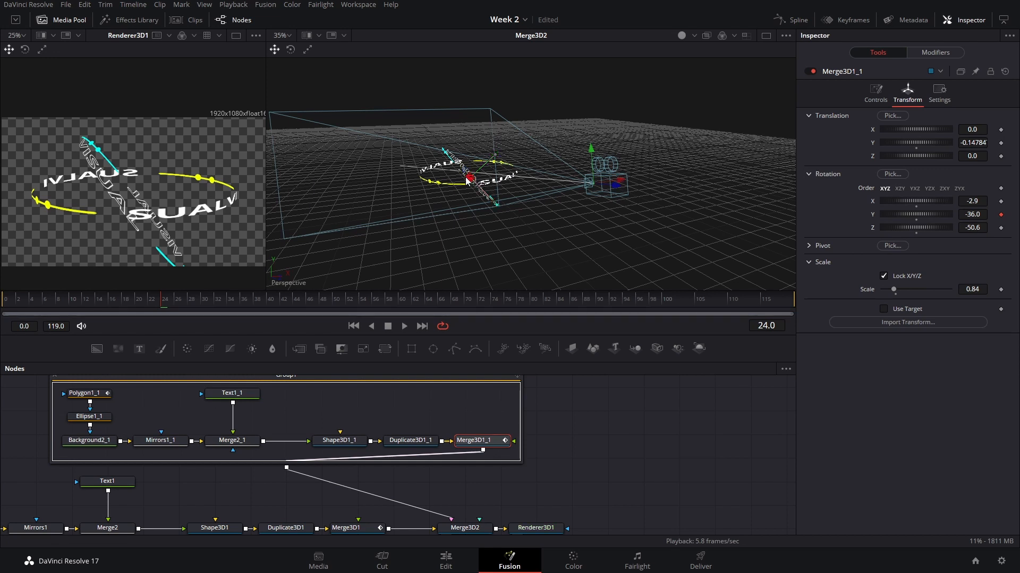
drag(466, 181, 506, 179)
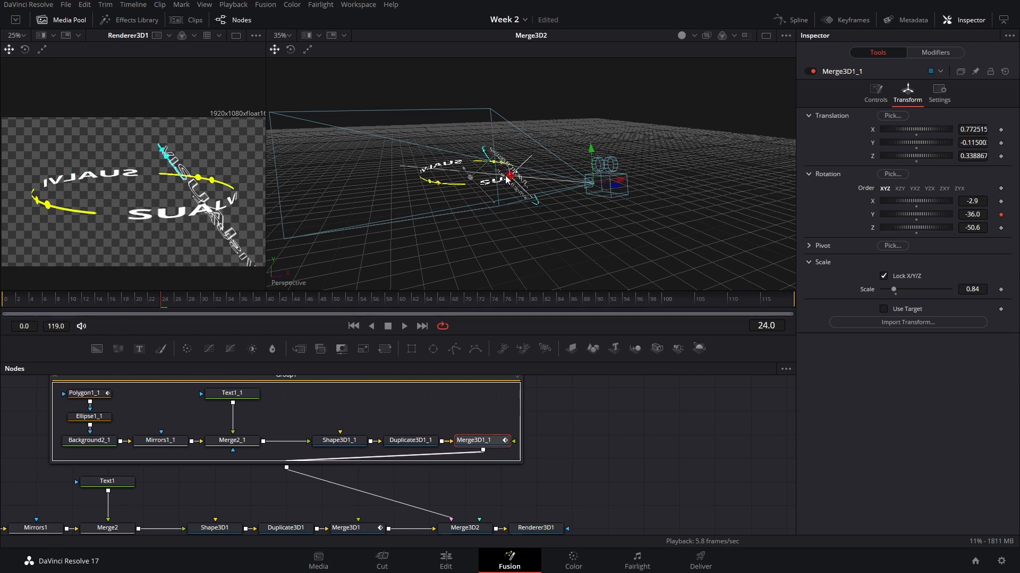
drag(973, 290, 953, 289)
key(space)
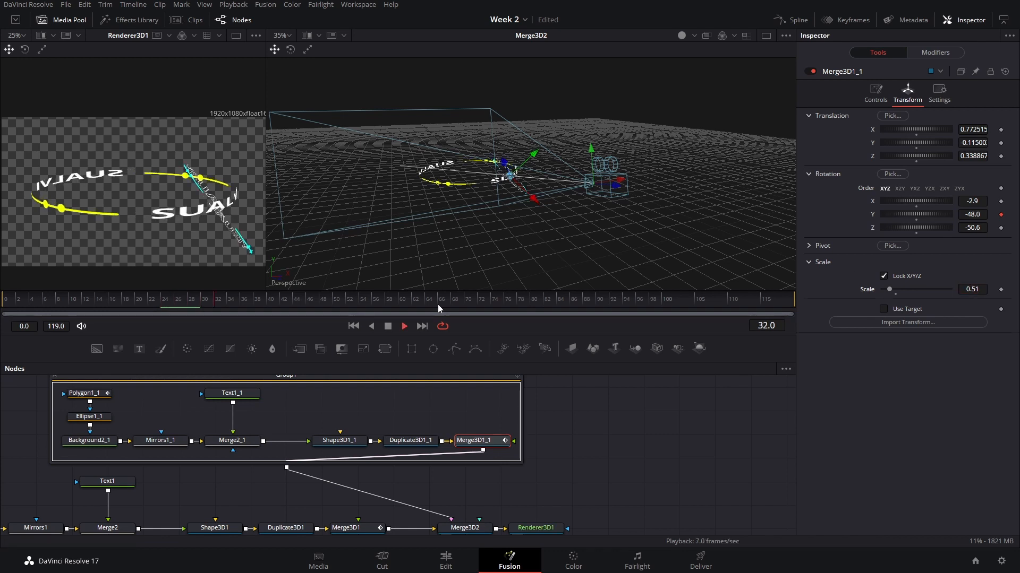
key(space)
Step: Undo the trial scale, translation and Z rotation changes on Merge3D1_1
key(ctrl+z)
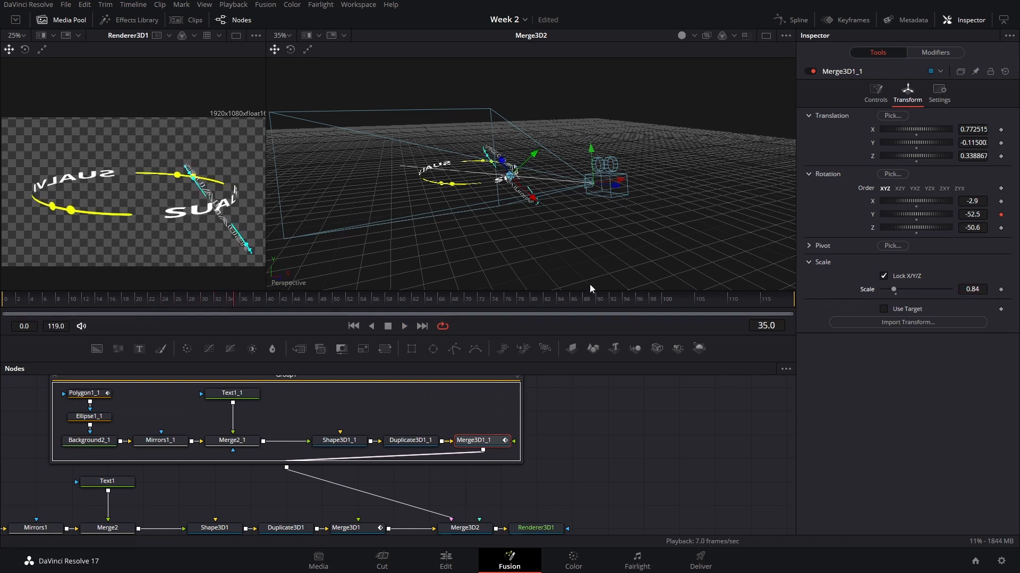
key(ctrl+z)
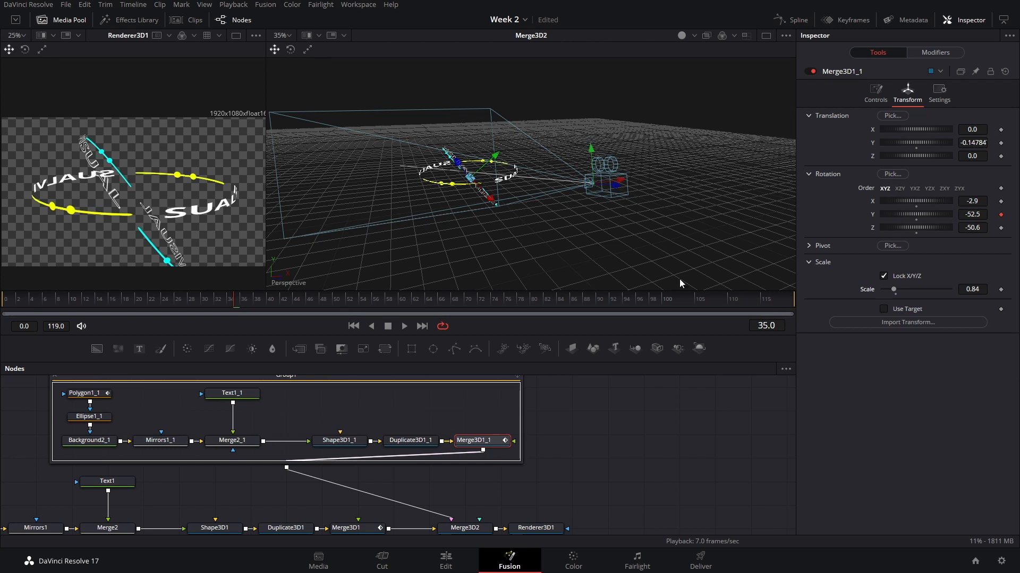
key(ctrl+z)
Step: Move Renderer3D1, Merge1 and MediaOut1 away from Merge3D2 to make room for another node
scroll(557, 452, down, 3)
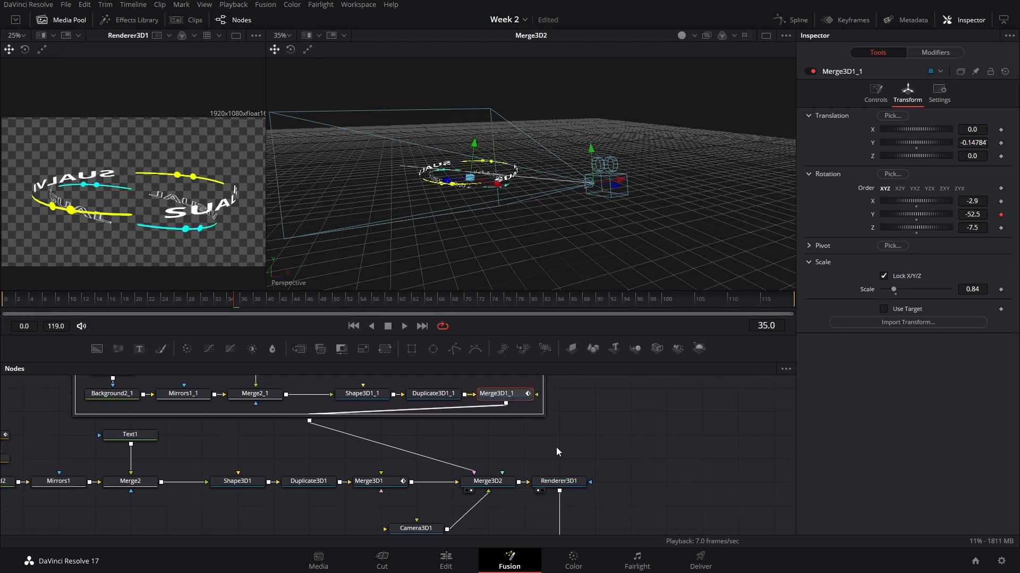
click(489, 481)
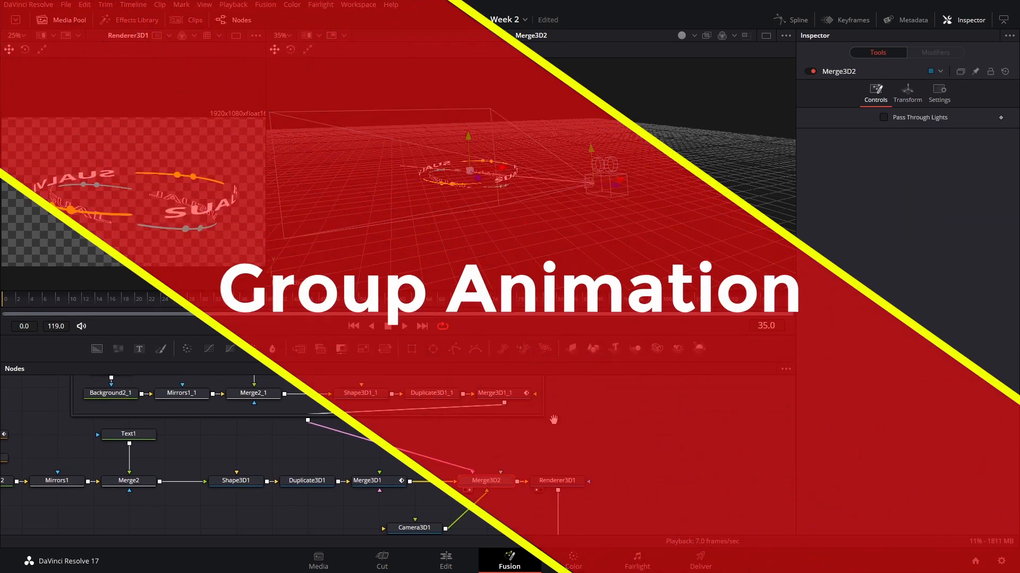
drag(573, 486, 513, 502)
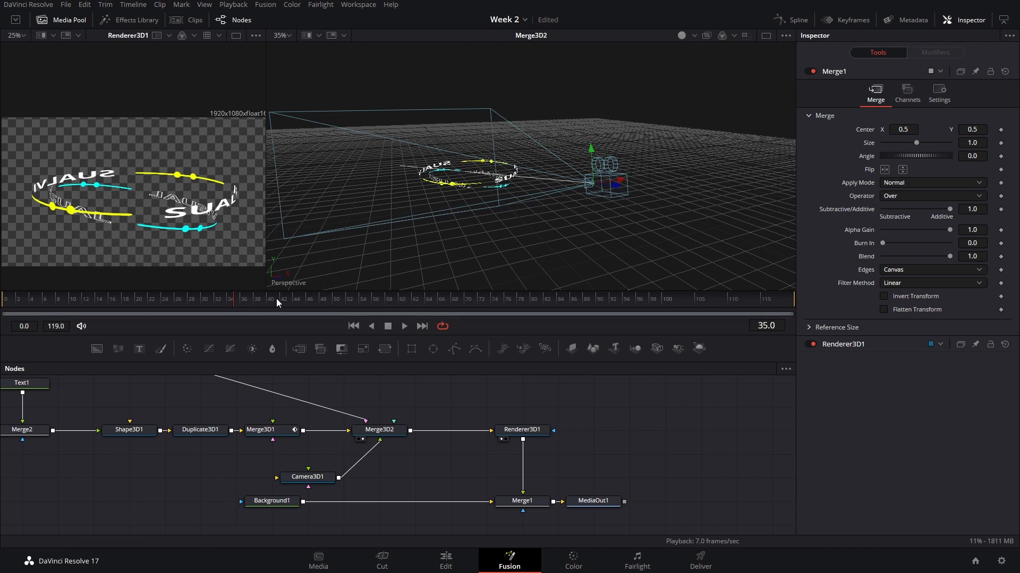
Step: Insert a new Merge3D between Merge3D2 and Renderer3D1, reconnect Camera3D1 to it and show it in the perspective viewer
drag(276, 299, 54, 308)
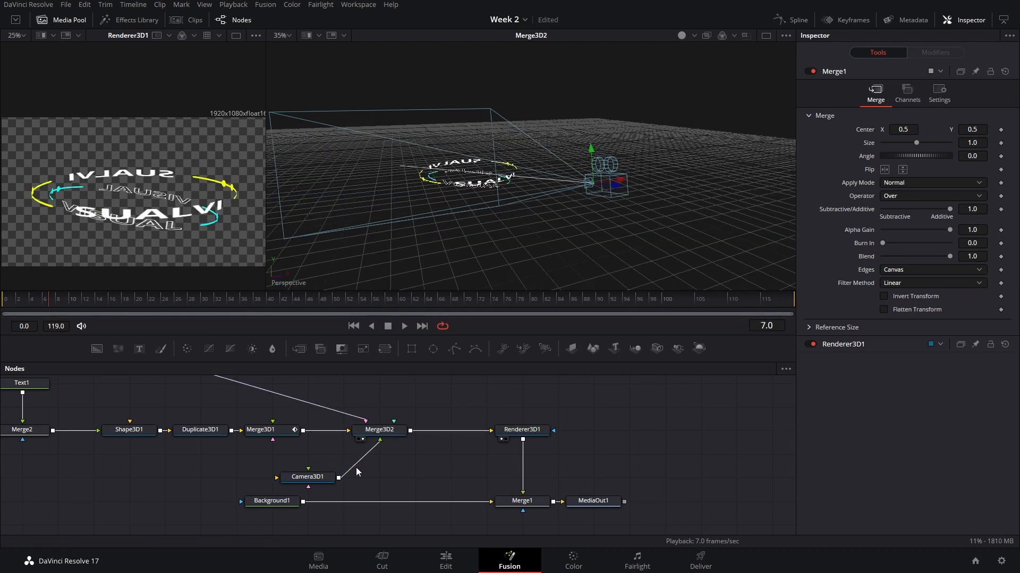
click(392, 441)
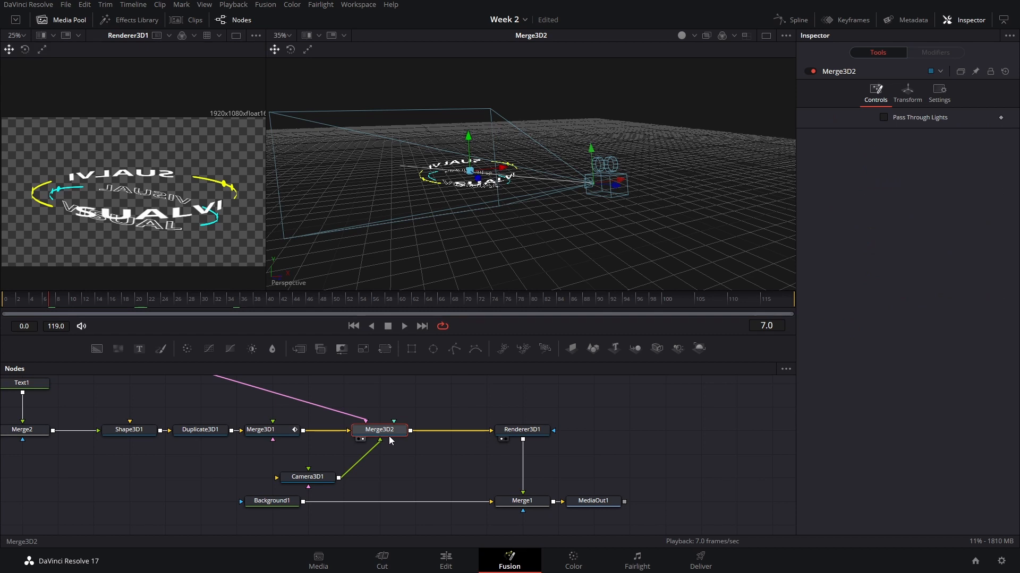
click(625, 347)
drag(369, 456, 453, 439)
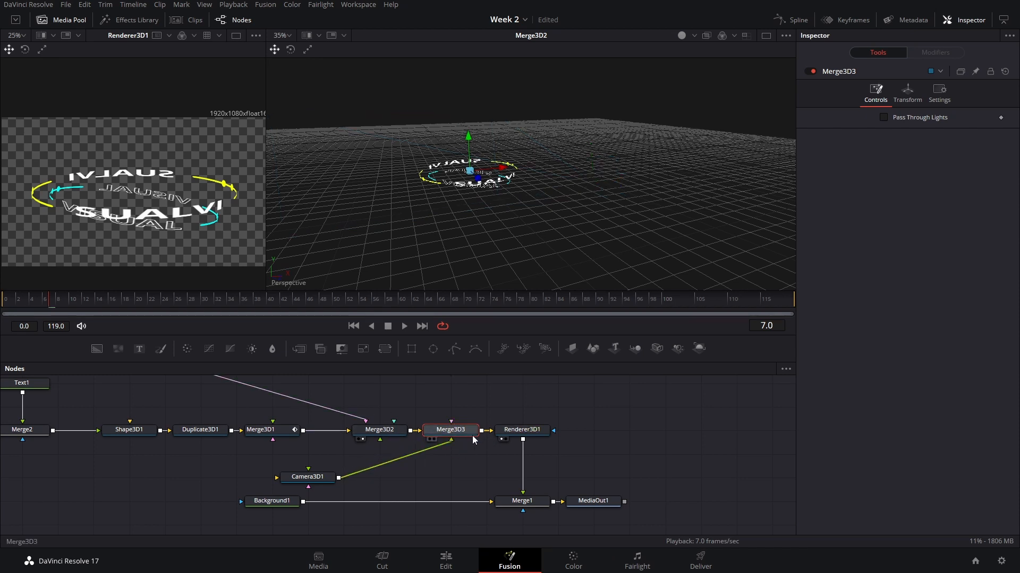
click(433, 439)
Step: Try tilting both rings together with a Z rotation of -9.0 on Merge3D2, and reset that rotation to its default
click(398, 432)
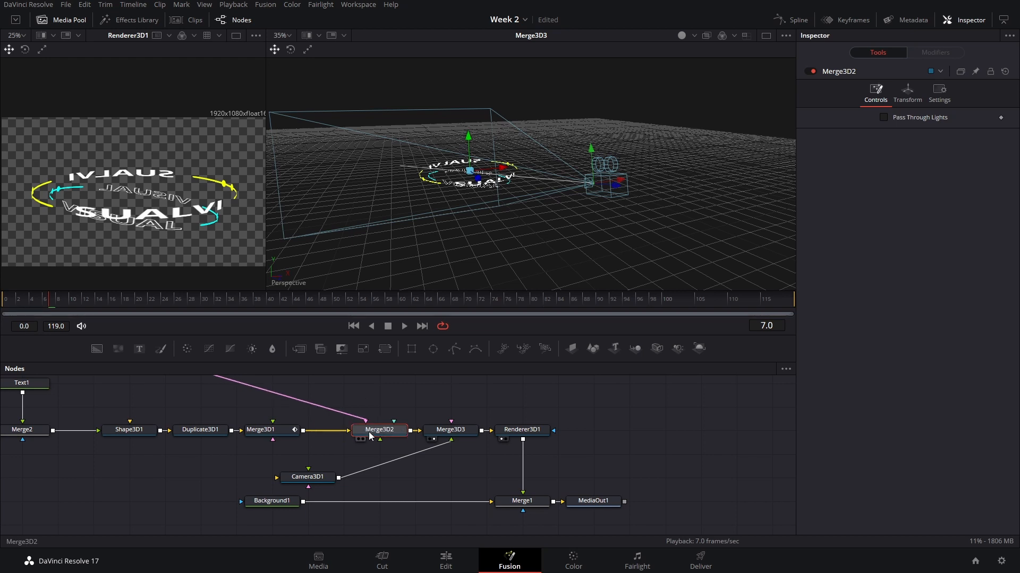
click(909, 92)
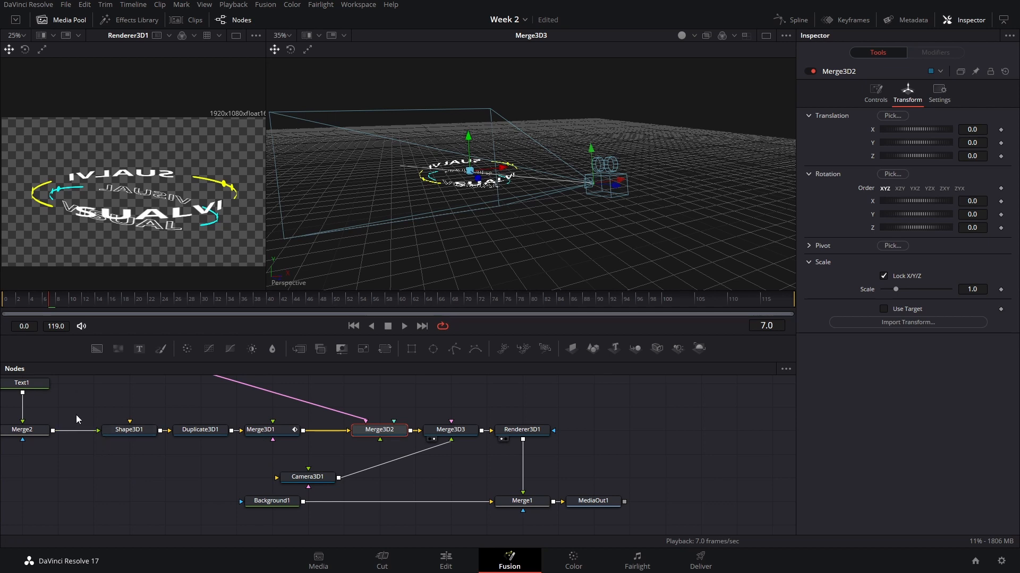
drag(981, 232, 932, 233)
key(space)
key(space)
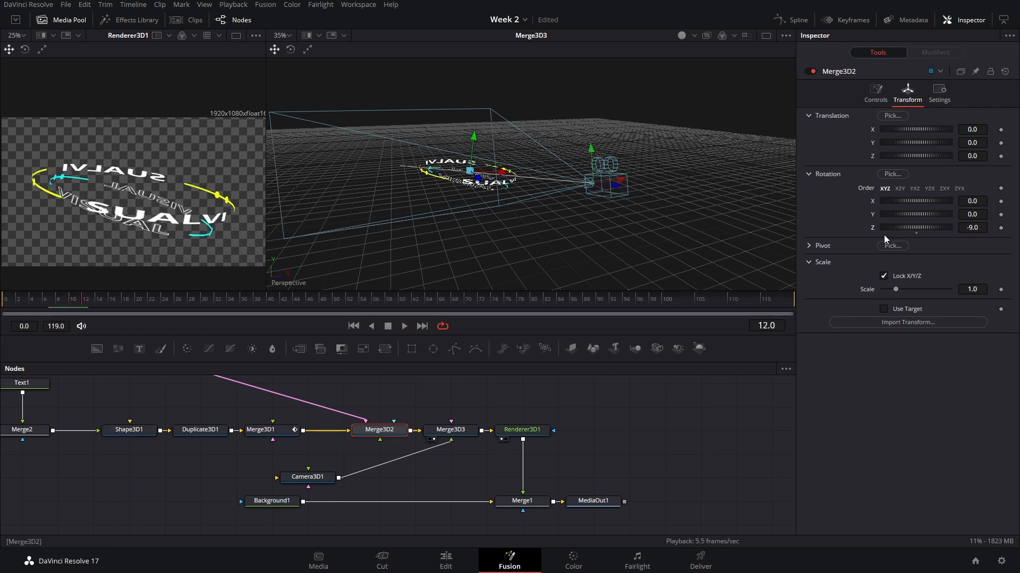
double_click(872, 228)
Step: From frame 0, add a Shake modifier to Merge3D2's Z rotation and show the modifier's controls
click(12, 312)
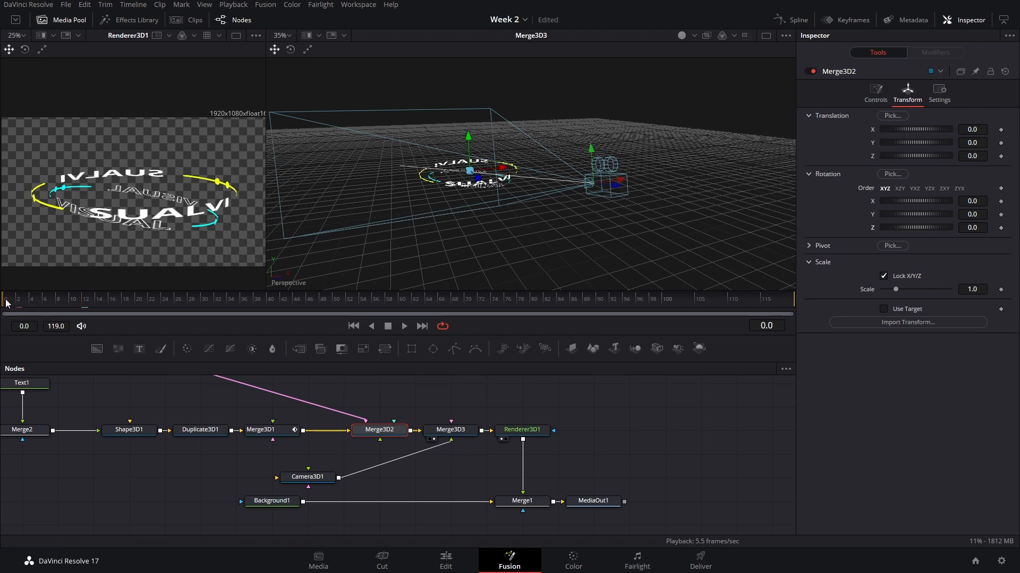
right_click(863, 228)
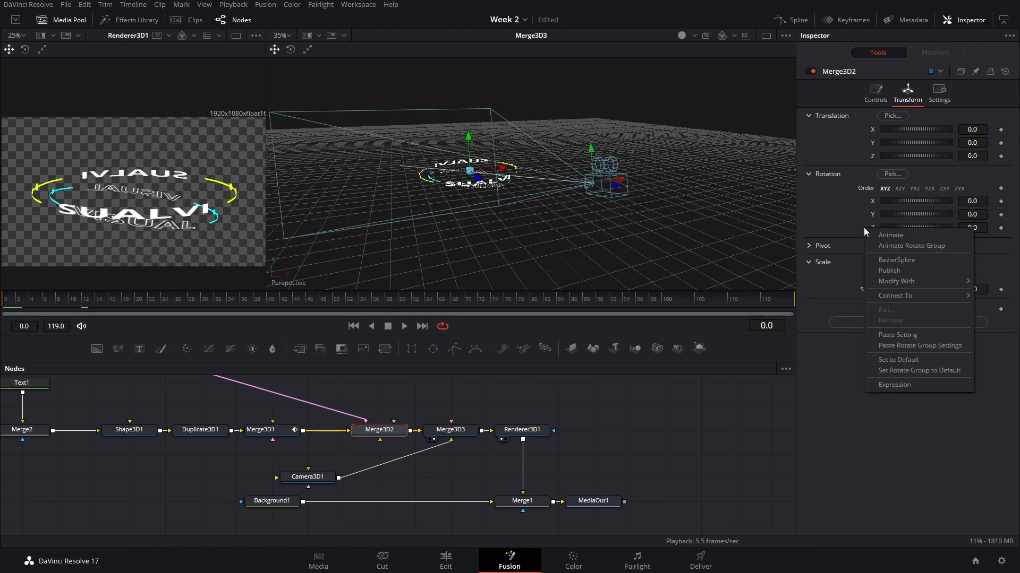
mouse_move(906, 281)
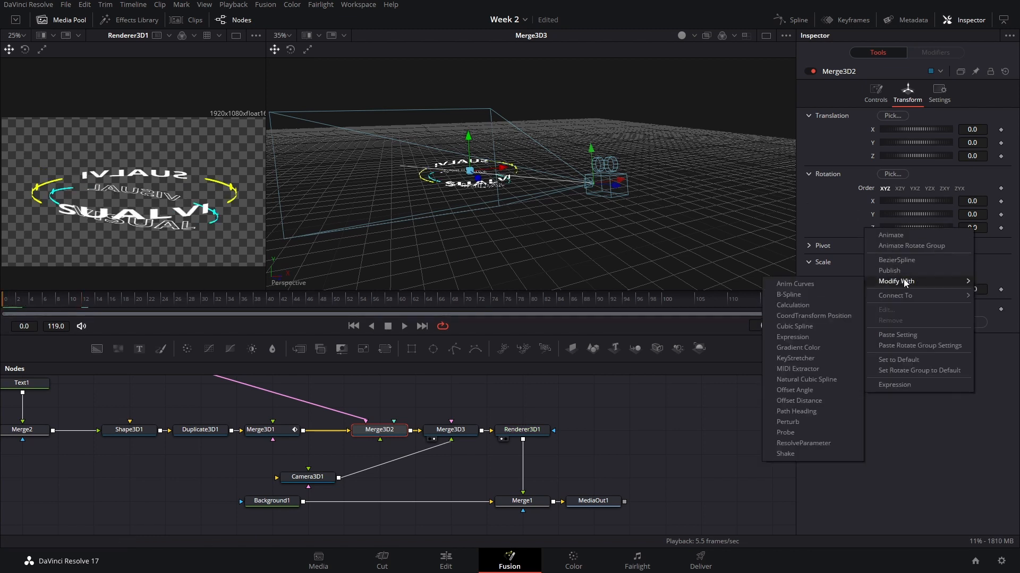
click(802, 455)
click(927, 54)
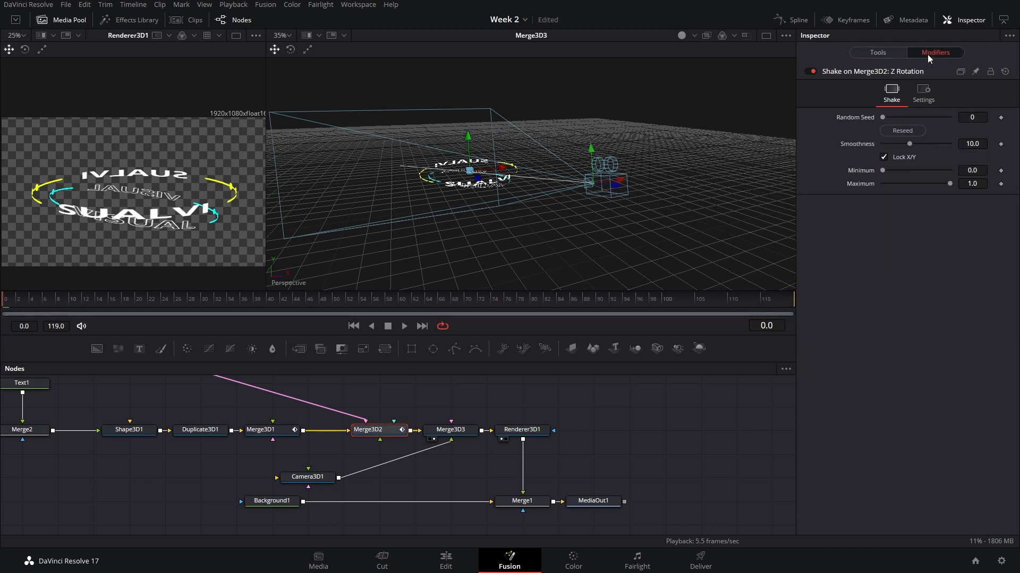
Step: Set the Z rotation Shake range to a minimum of -45 and a maximum of 45
click(970, 170)
text(0)
key(Return)
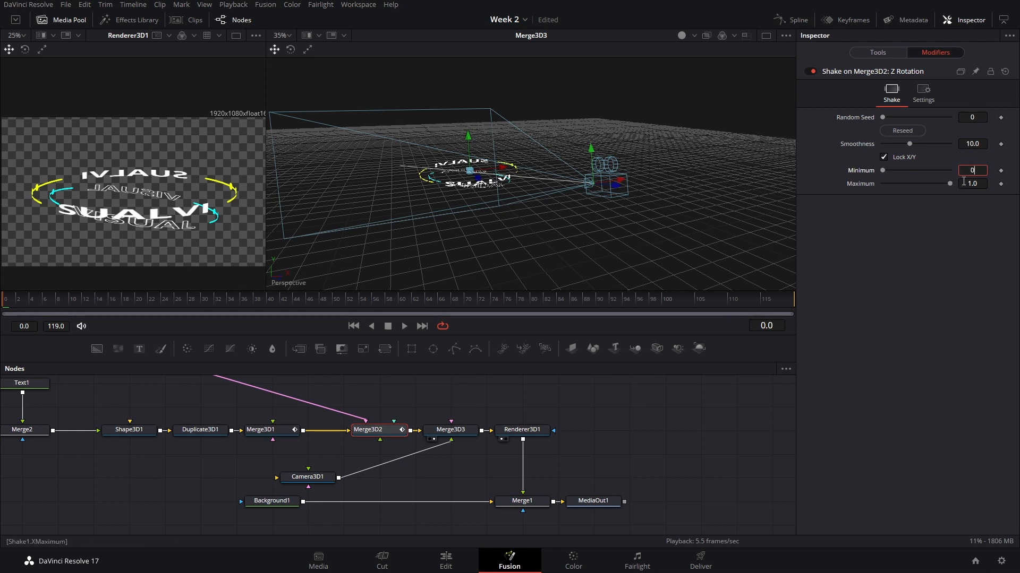
click(964, 181)
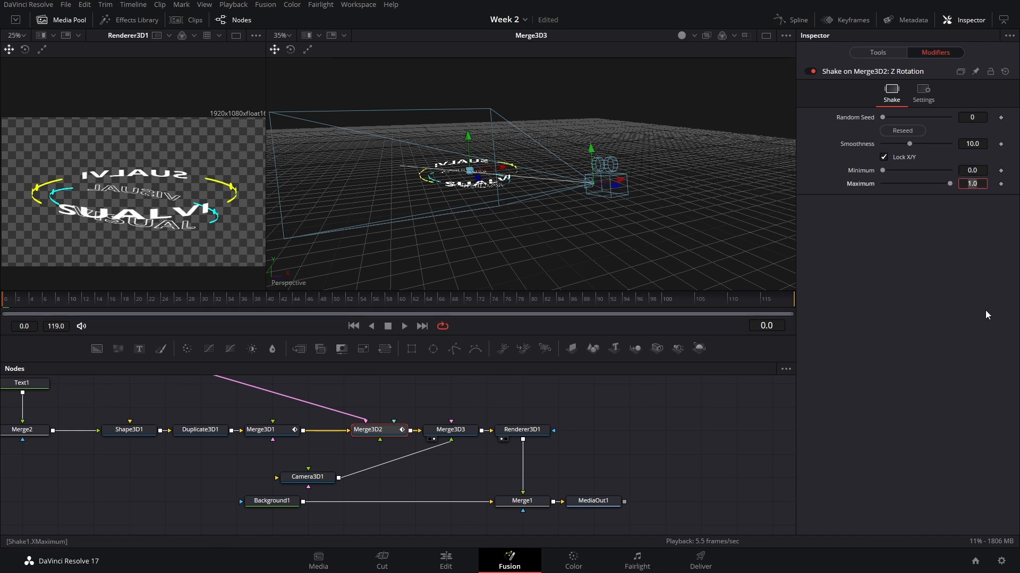
text(45)
key(Return)
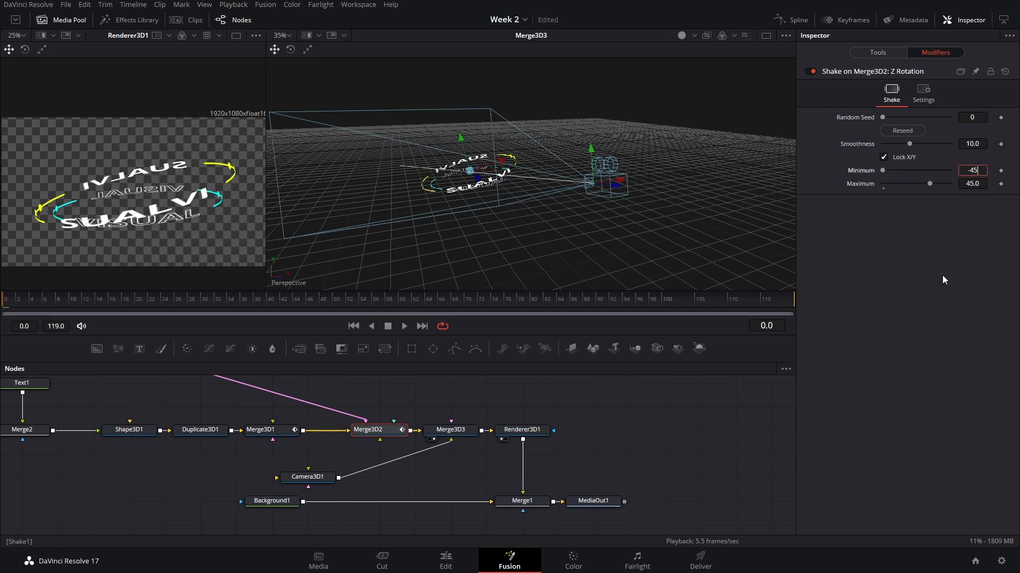
text(-45)
key(Return)
Step: Raise the Shake smoothness to 25.0 and play back the tilting rings while checking Merge3D2's Z rotation
drag(910, 142, 962, 146)
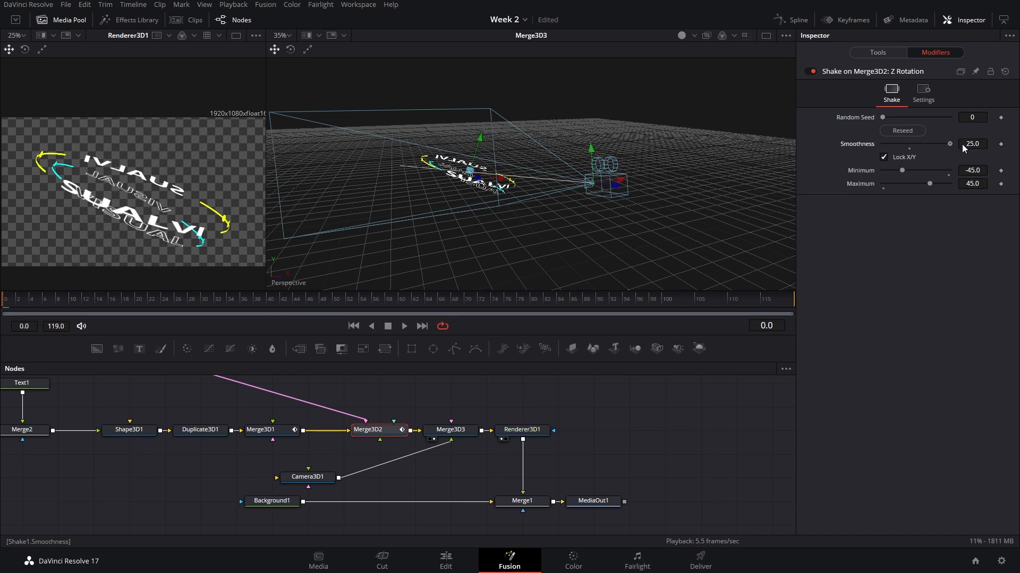
key(space)
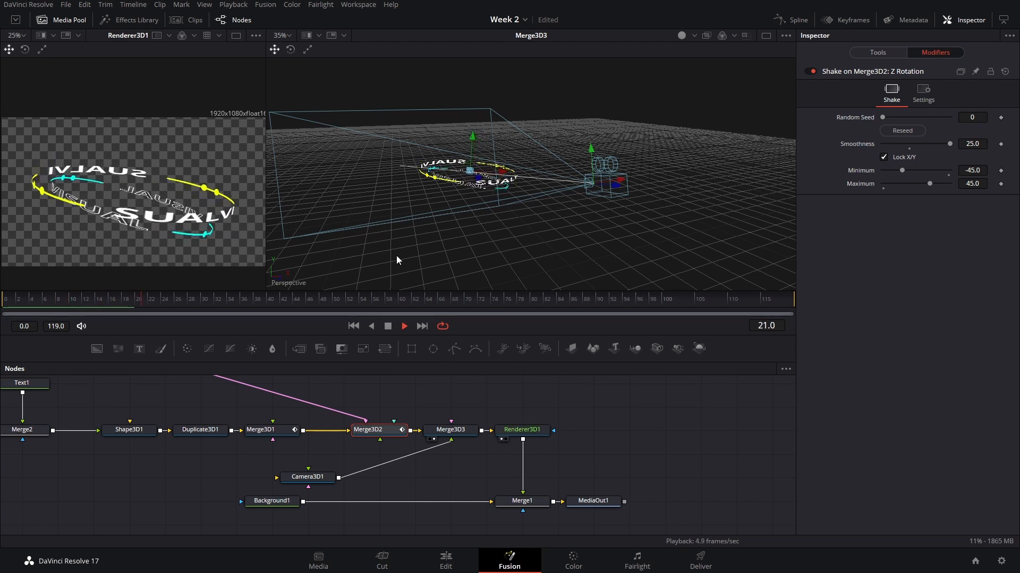
click(856, 56)
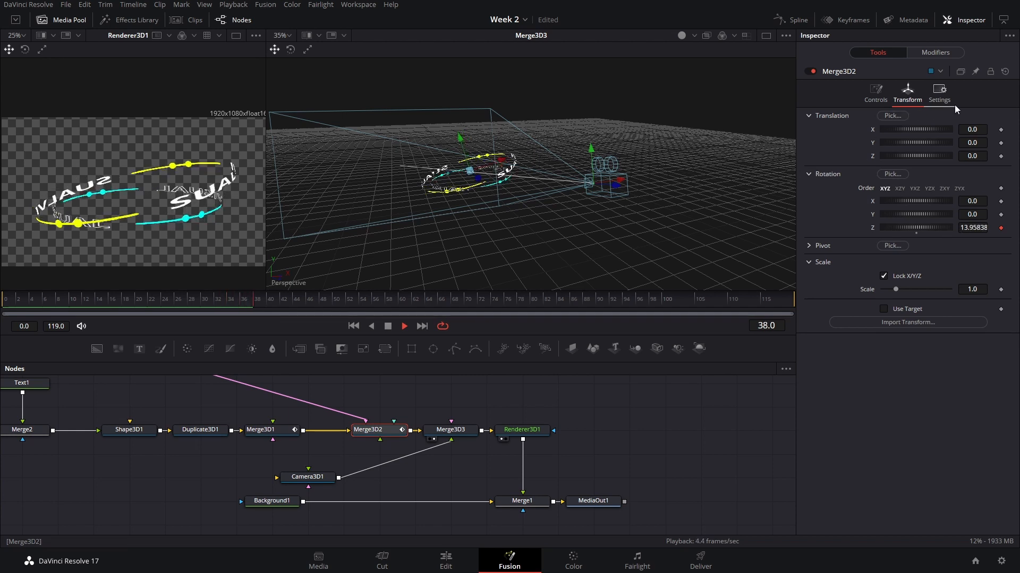
click(924, 51)
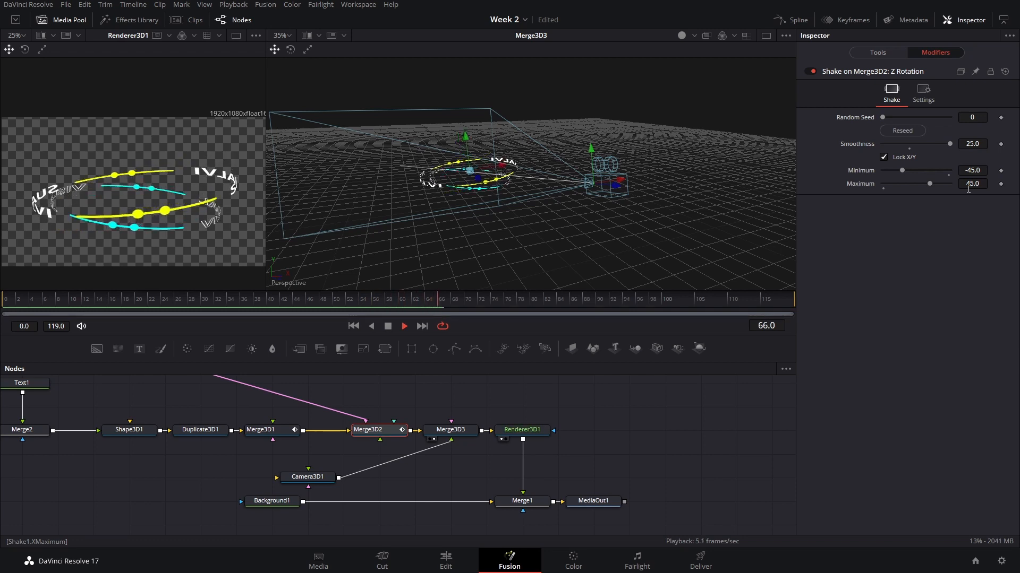
Step: Try a Shake smoothness of 4.53 with a new random seed and play the animation from the start
drag(949, 144, 894, 153)
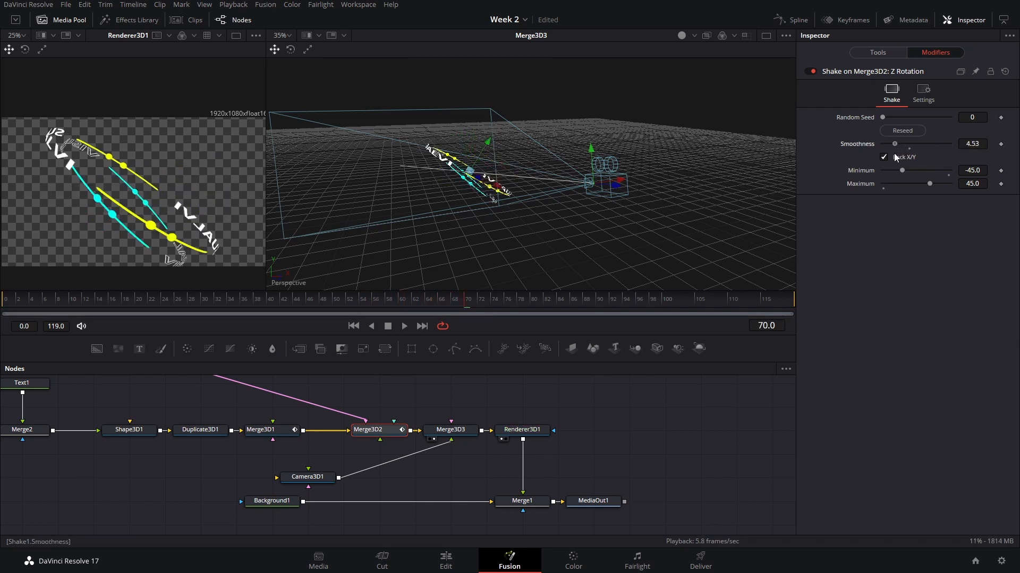
click(892, 130)
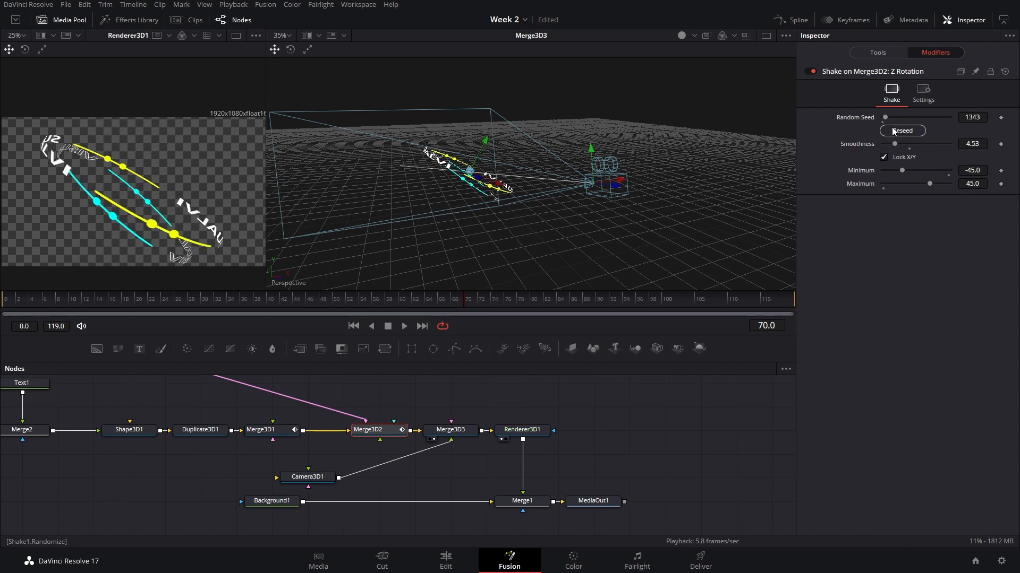
drag(77, 302, 3, 305)
key(space)
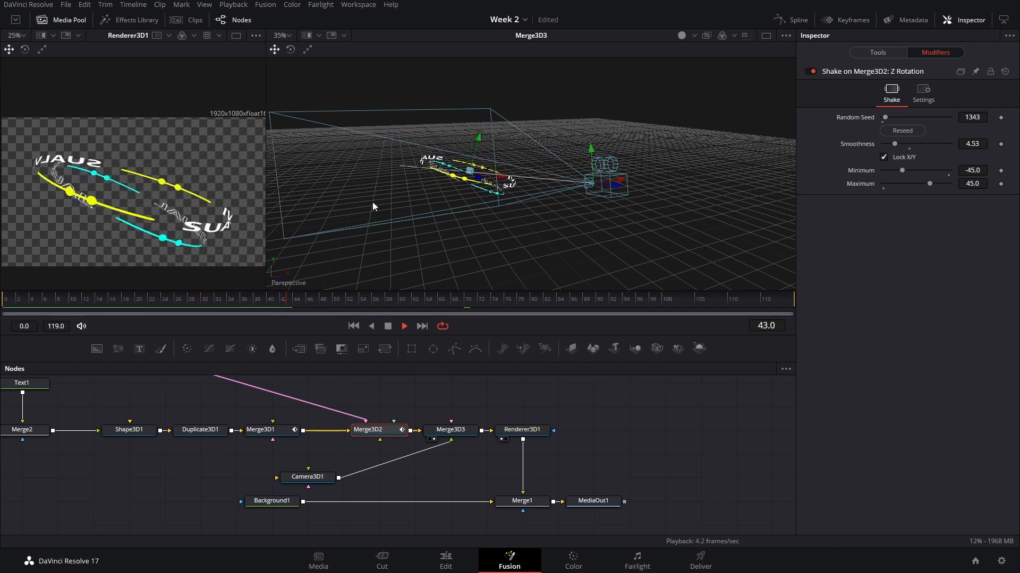
Step: Return near the start of the timeline, set the Shake smoothness back to 25.0 and preview the motion
click(18, 301)
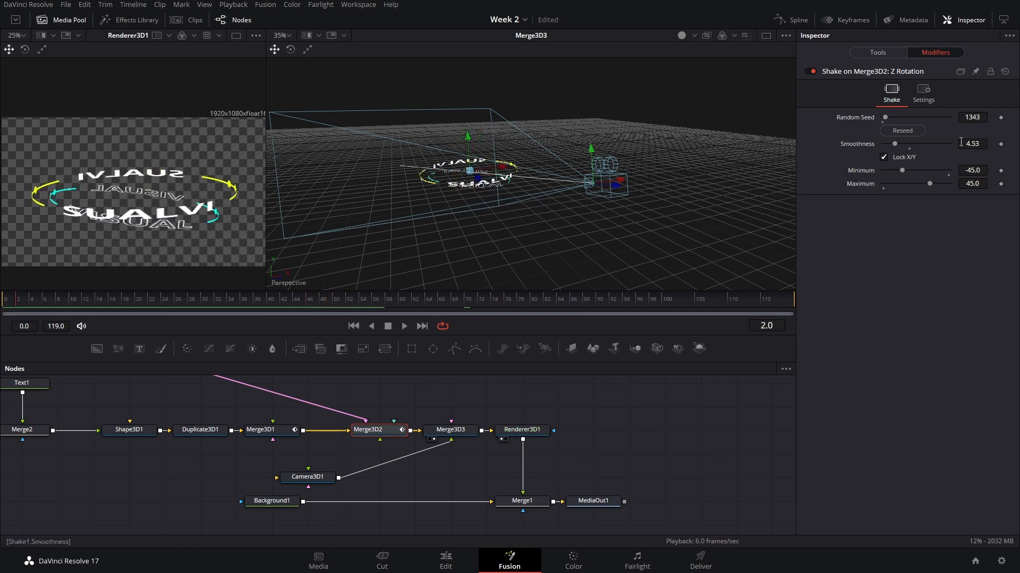
drag(900, 150, 955, 155)
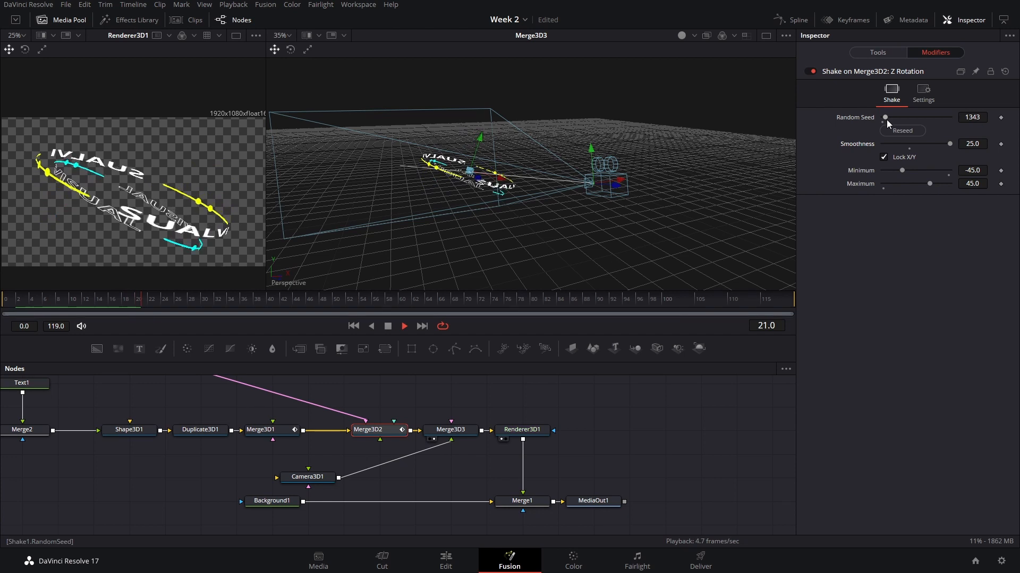
key(space)
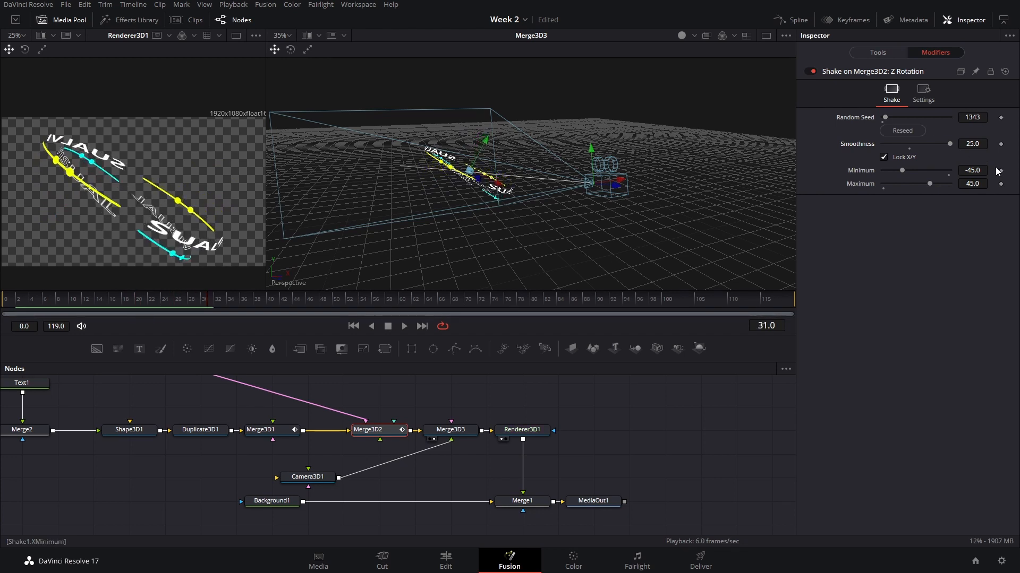
Step: Narrow the Shake range to a minimum of -20 and a maximum of 20, and lower its random seed
click(983, 166)
text(-20)
key(Tab)
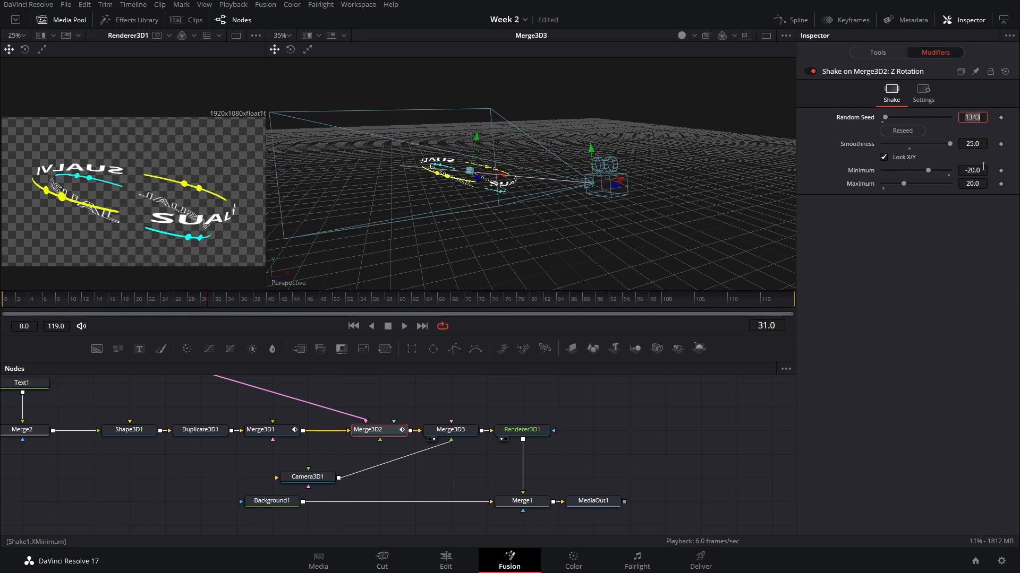
click(918, 259)
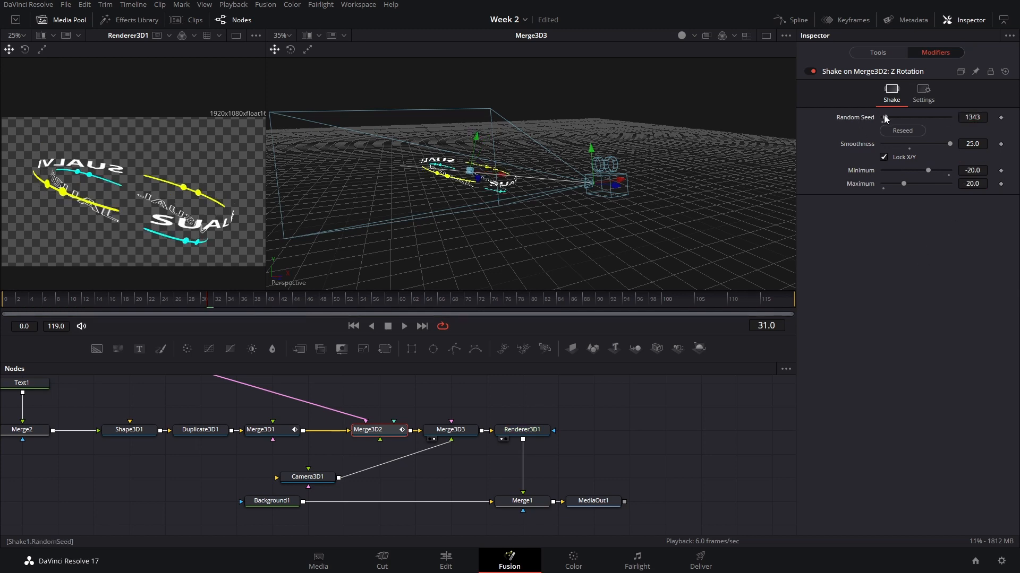
drag(885, 119, 869, 120)
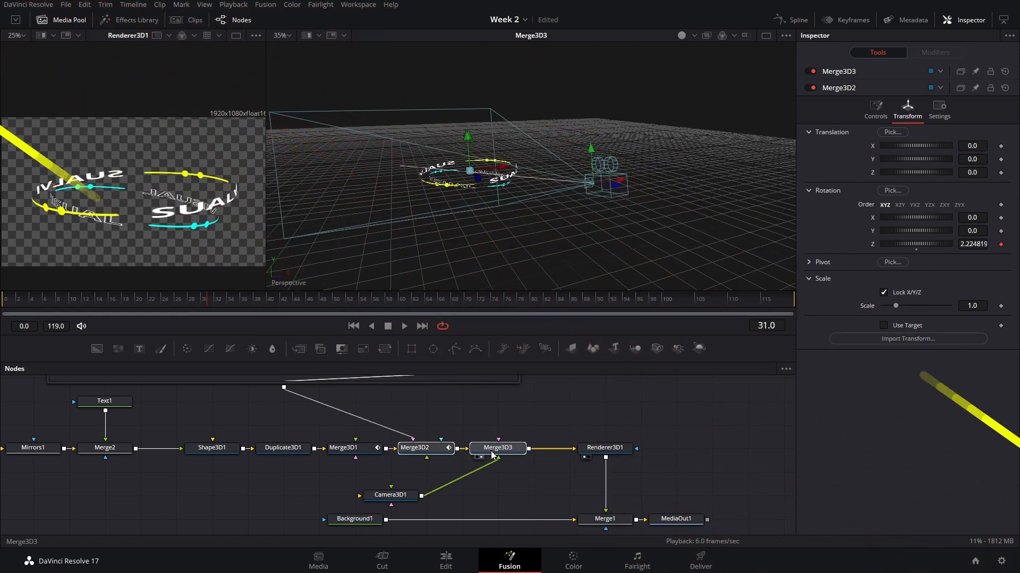
Step: Add the Glow effect, the entry without the (Glo) suffix, directly after Merge3D3
drag(483, 422, 490, 453)
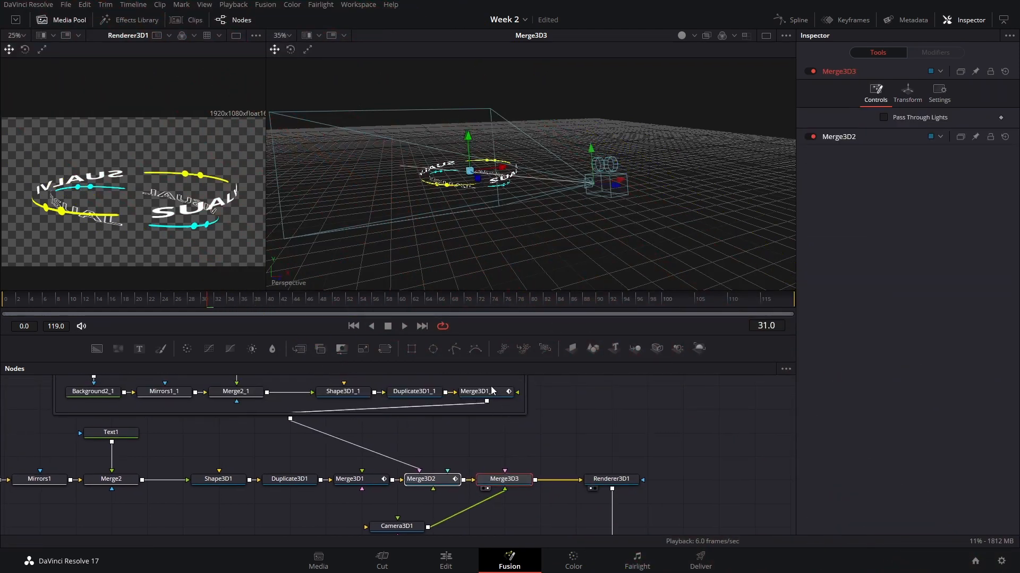
click(490, 384)
click(508, 475)
key(shift+space)
text(glo)
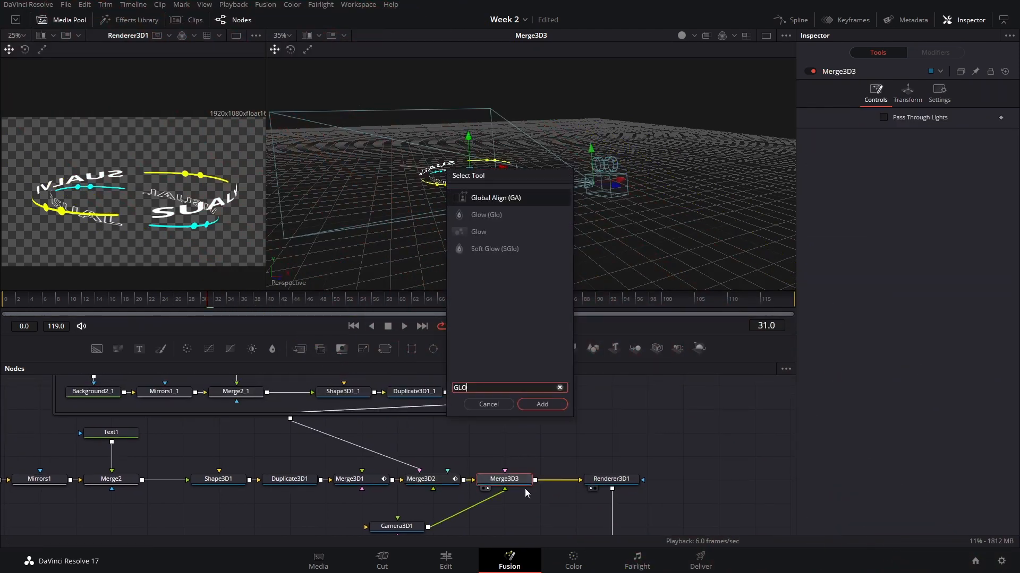
key(Down)
key(Down)
key(Return)
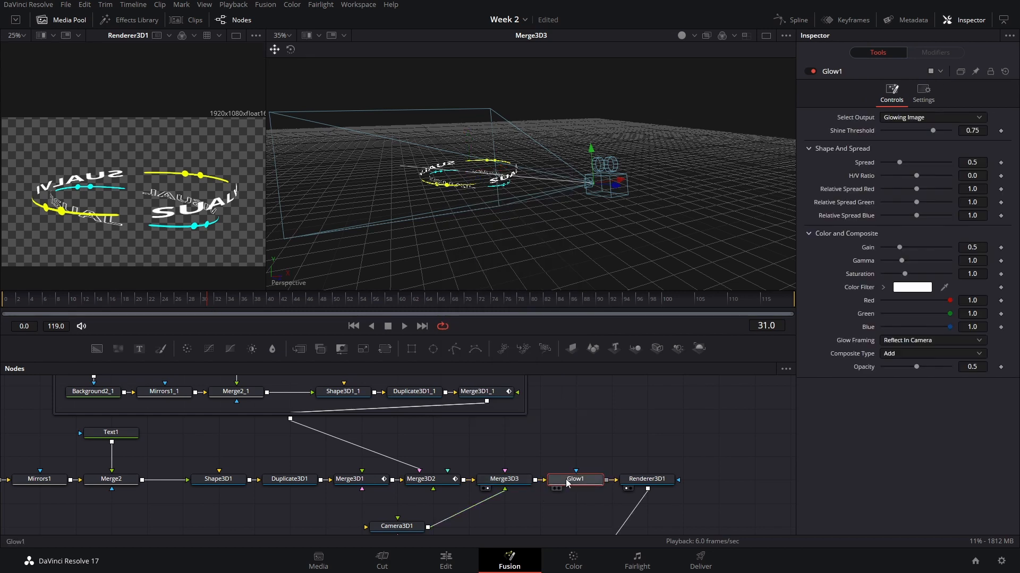
Step: Detach Glow1 from the 3D chain, insert it between Renderer3D1 and Merge1, and show it in the image viewer
drag(562, 482, 562, 437)
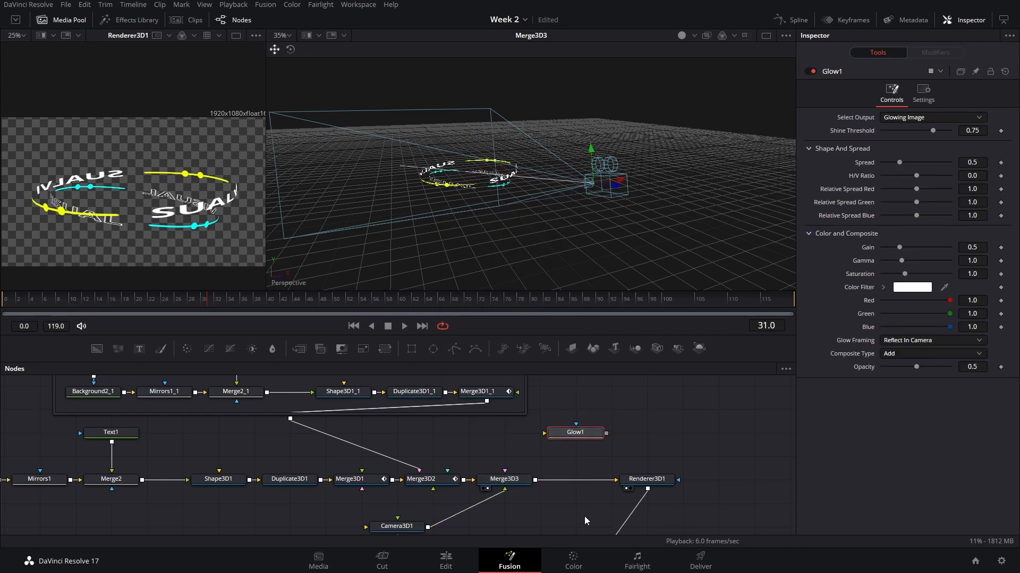
drag(569, 472, 505, 400)
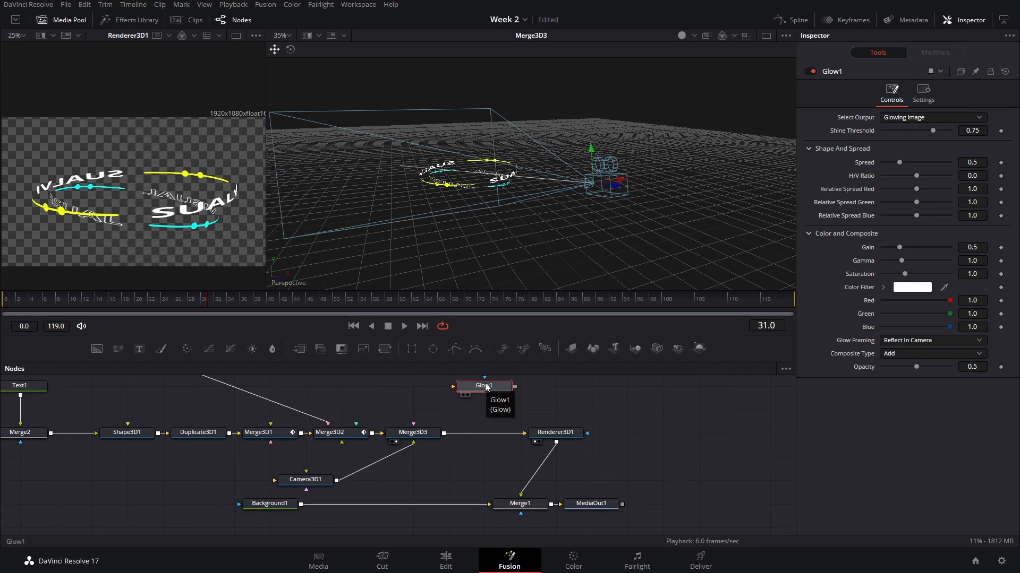
drag(486, 387, 508, 426)
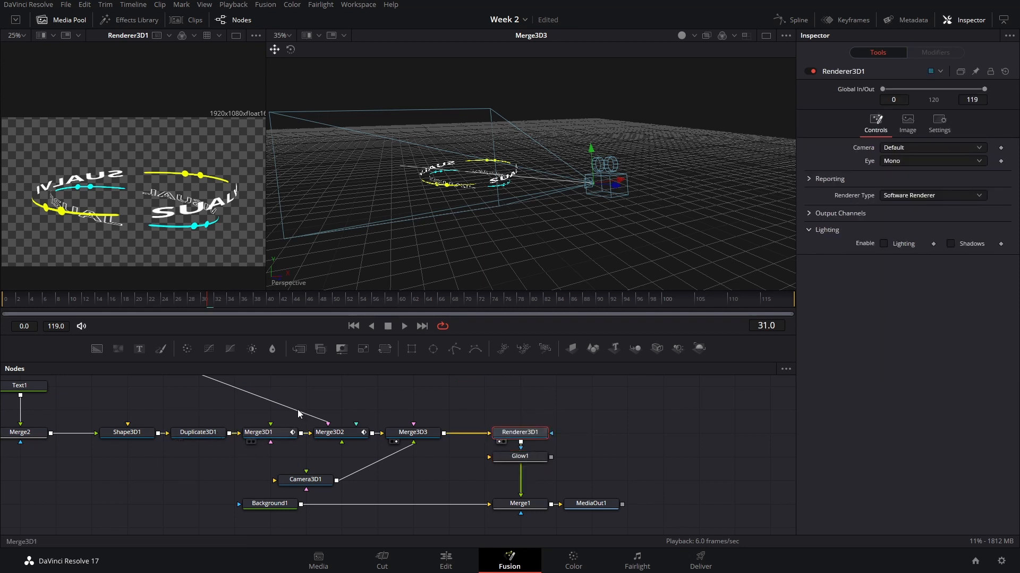
click(523, 460)
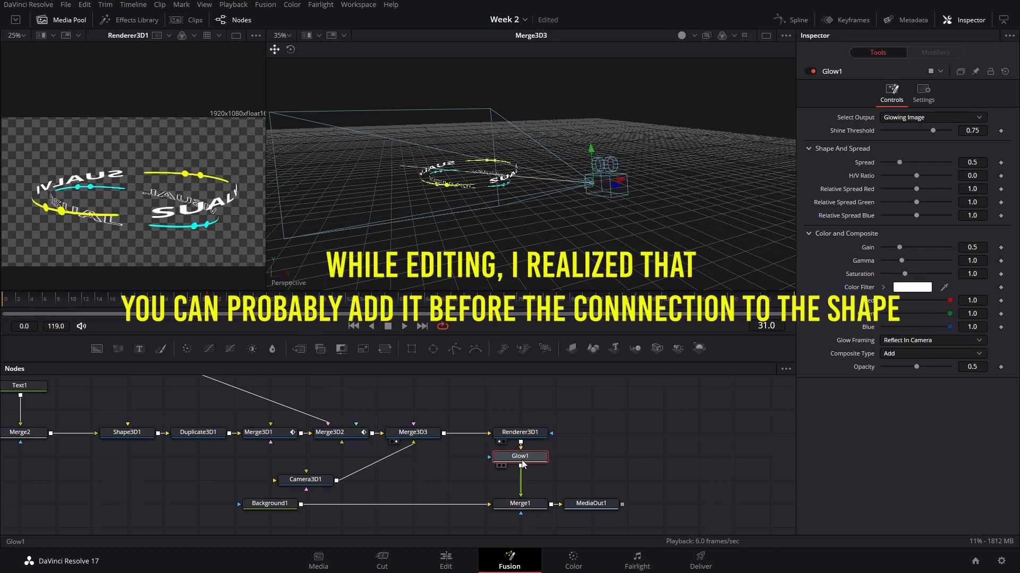
key(1)
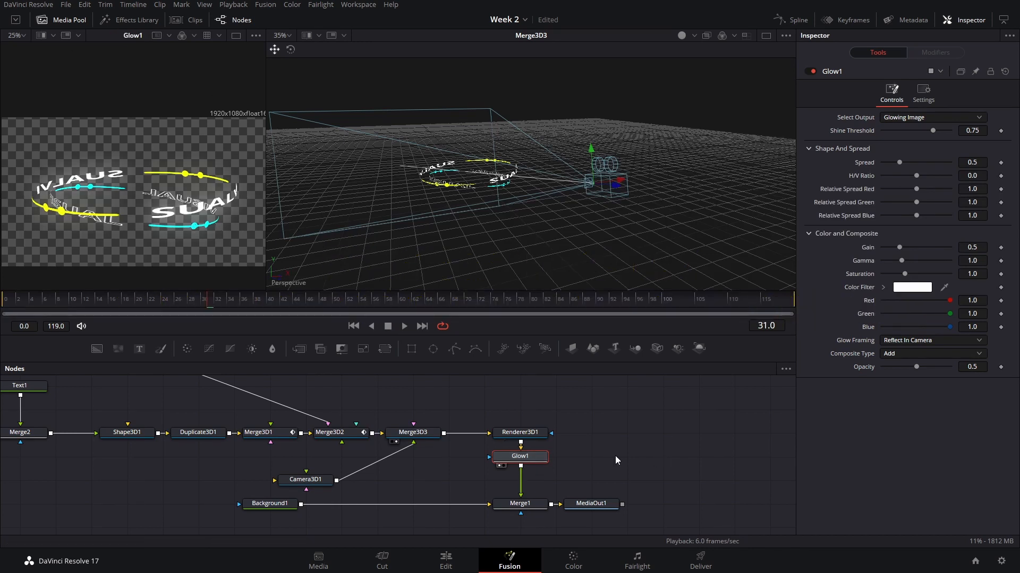
Step: Enable motion blur on Renderer3D1 with a shutter angle of 80.0 and move the playhead to frame 1
drag(525, 418, 579, 451)
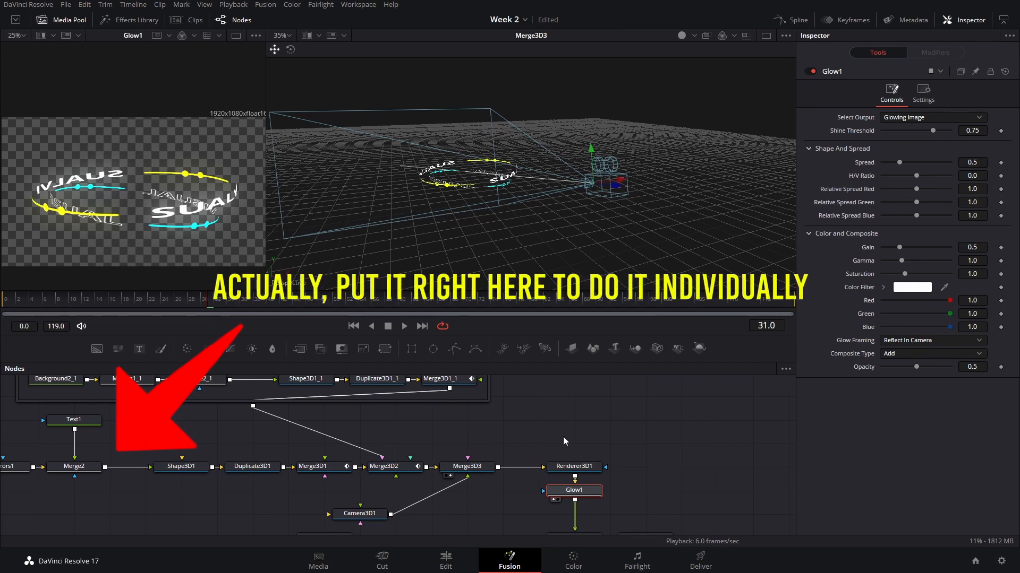
click(569, 468)
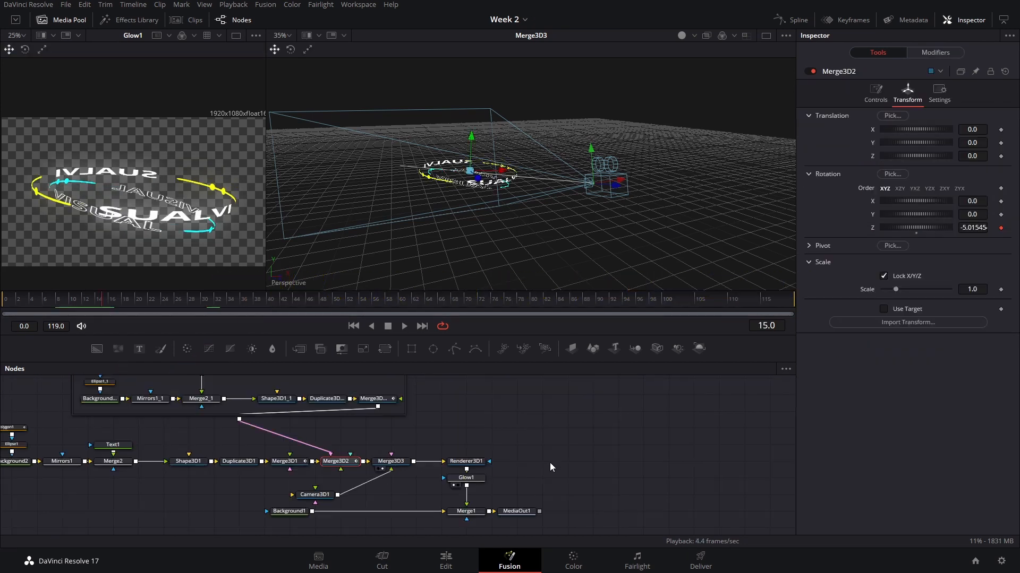
drag(564, 477, 609, 476)
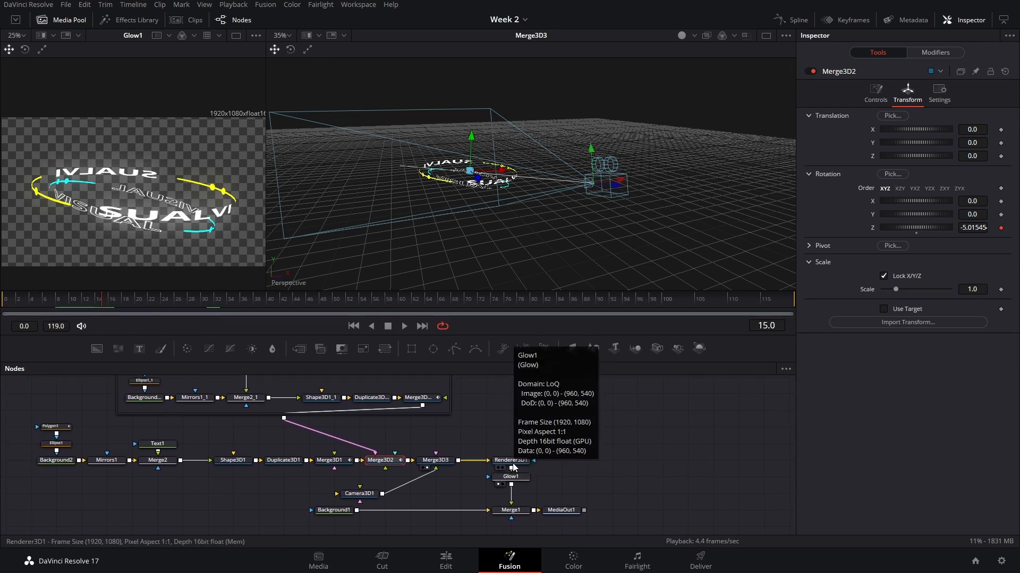
click(519, 460)
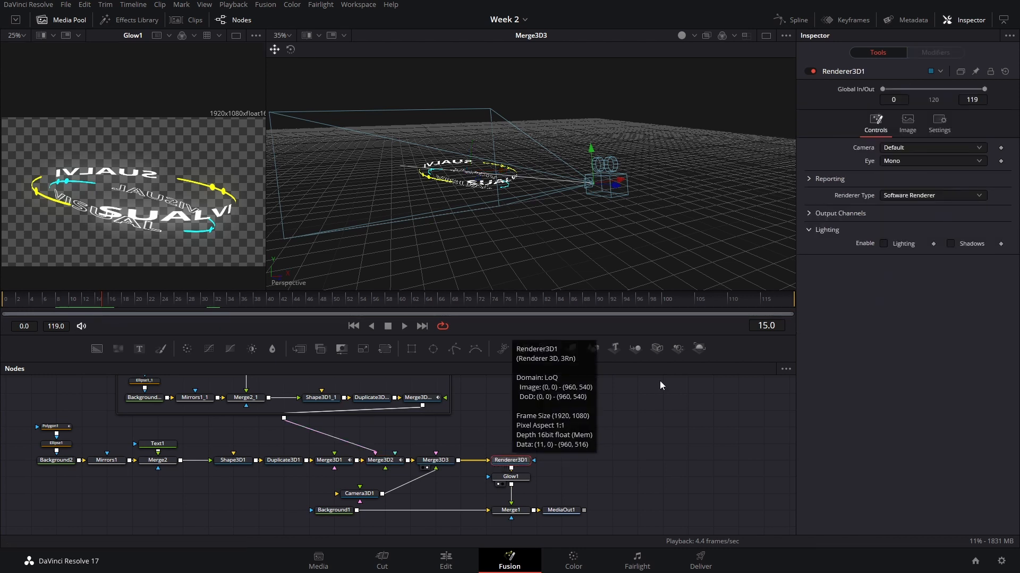
click(938, 136)
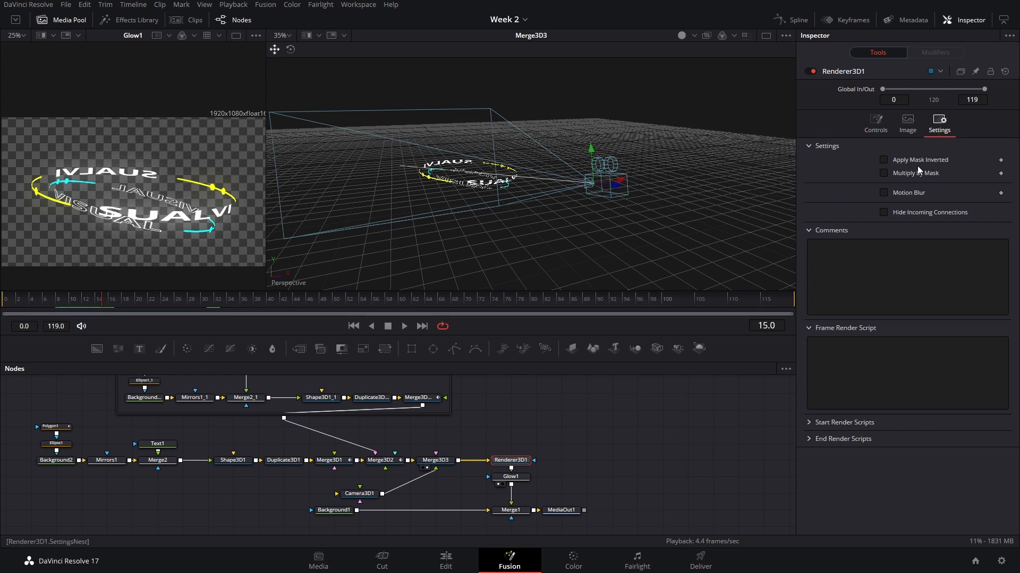
click(924, 192)
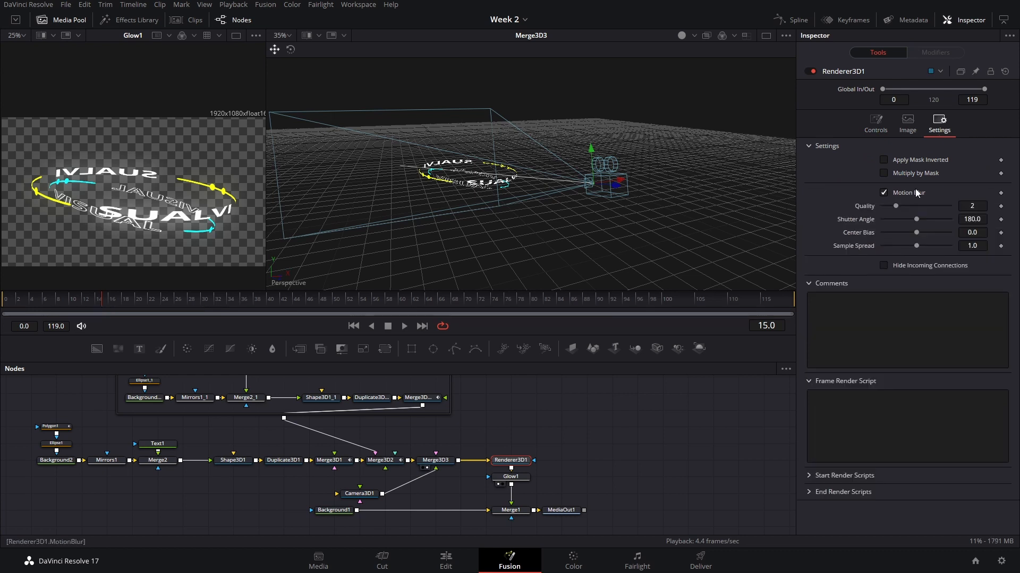
click(895, 218)
click(11, 304)
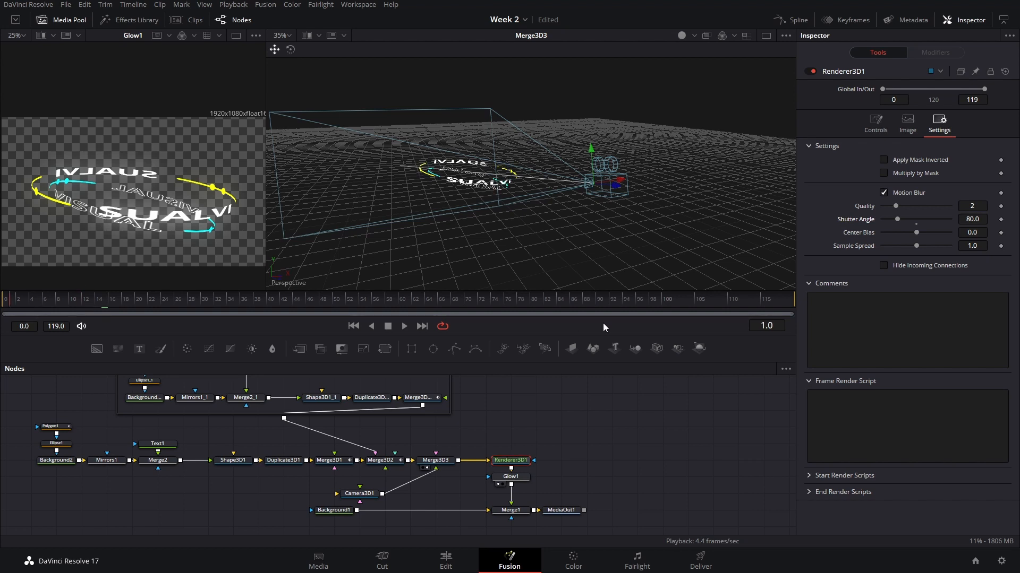
Step: Play back the animation to check the glow and motion blur, stopping at frame 15
key(space)
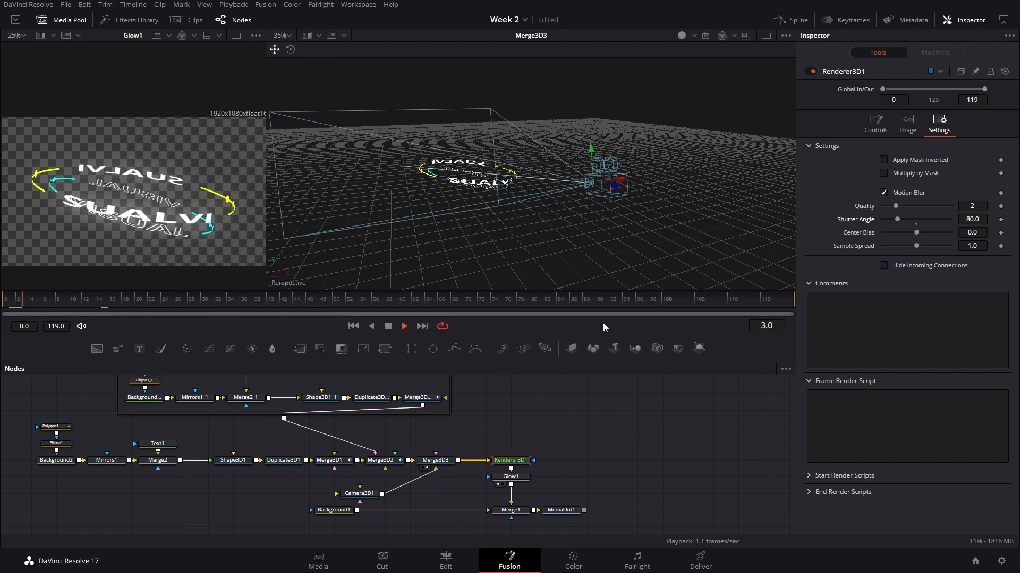
key(space)
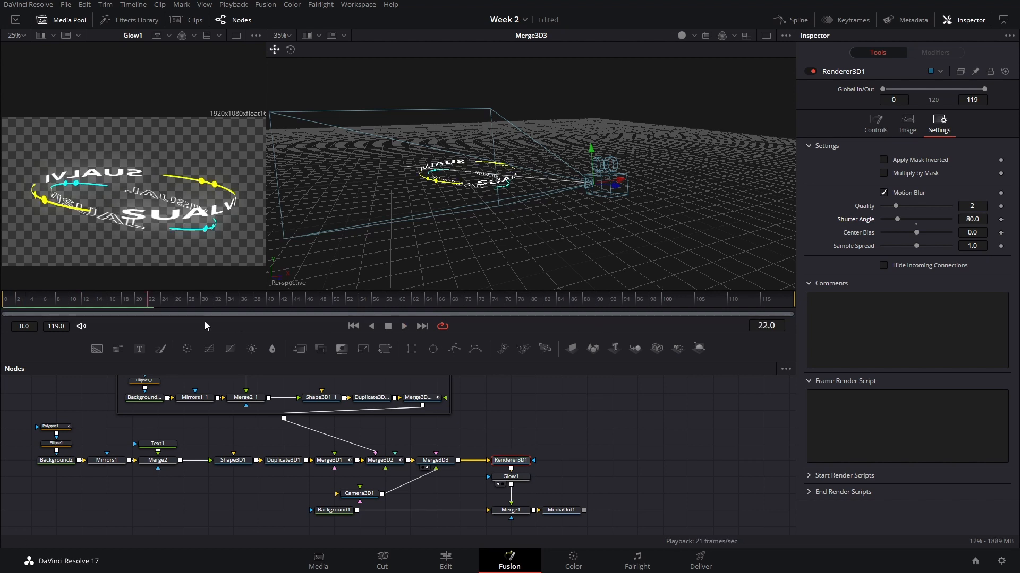
key(space)
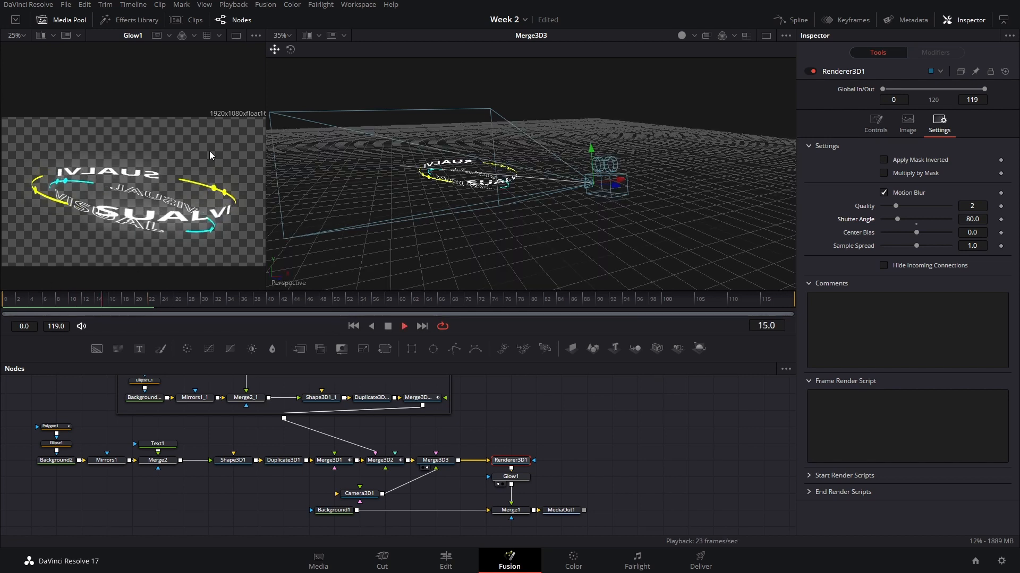
click(104, 307)
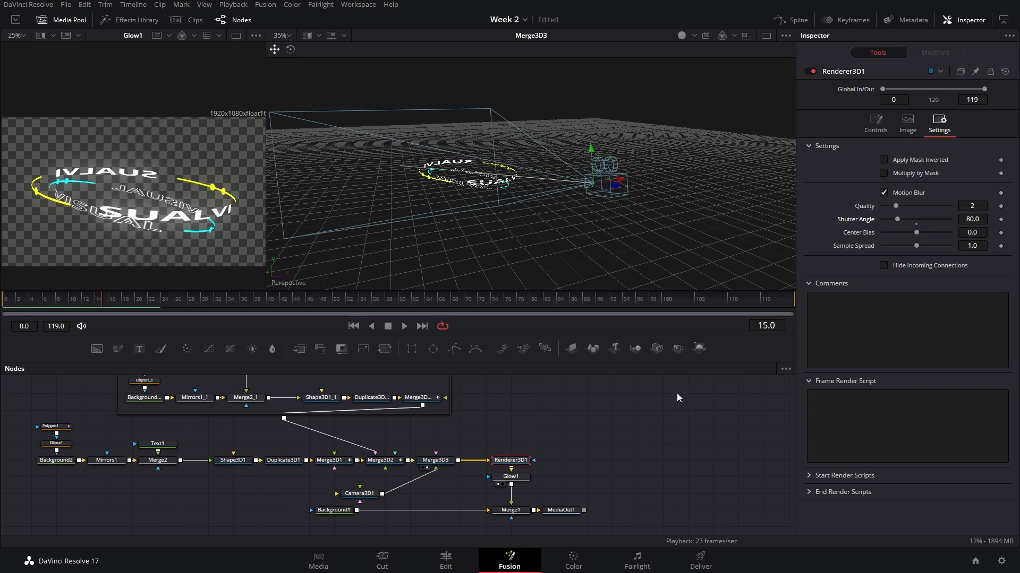
Step: Select the MediaOut1 node at the end of the node chain
mouse_move(564, 516)
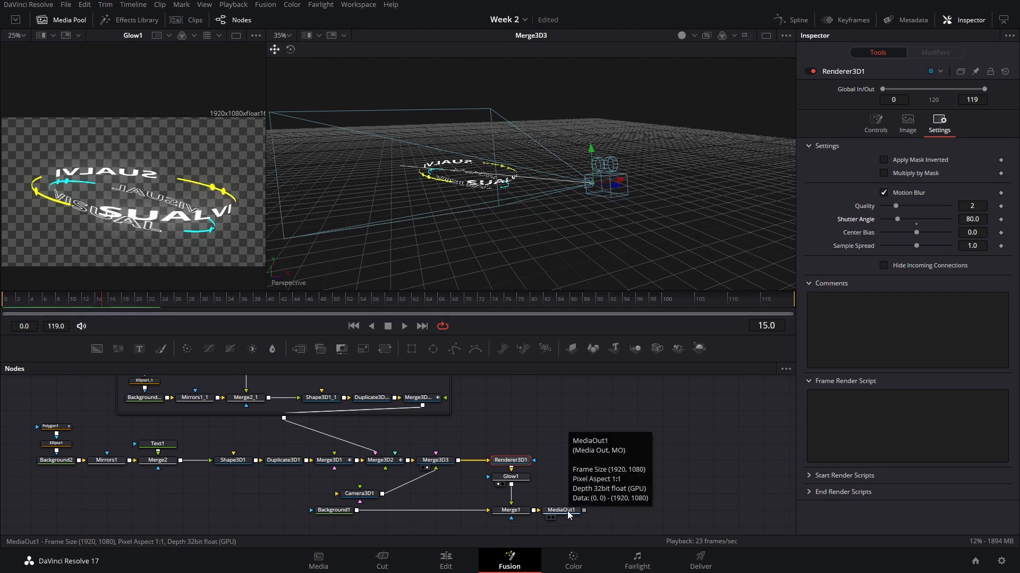
click(567, 512)
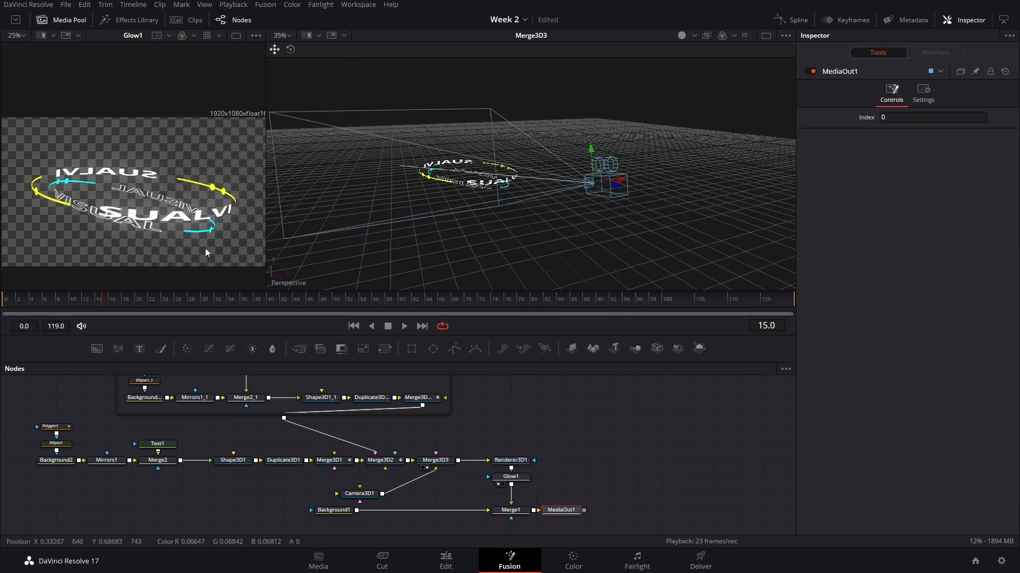